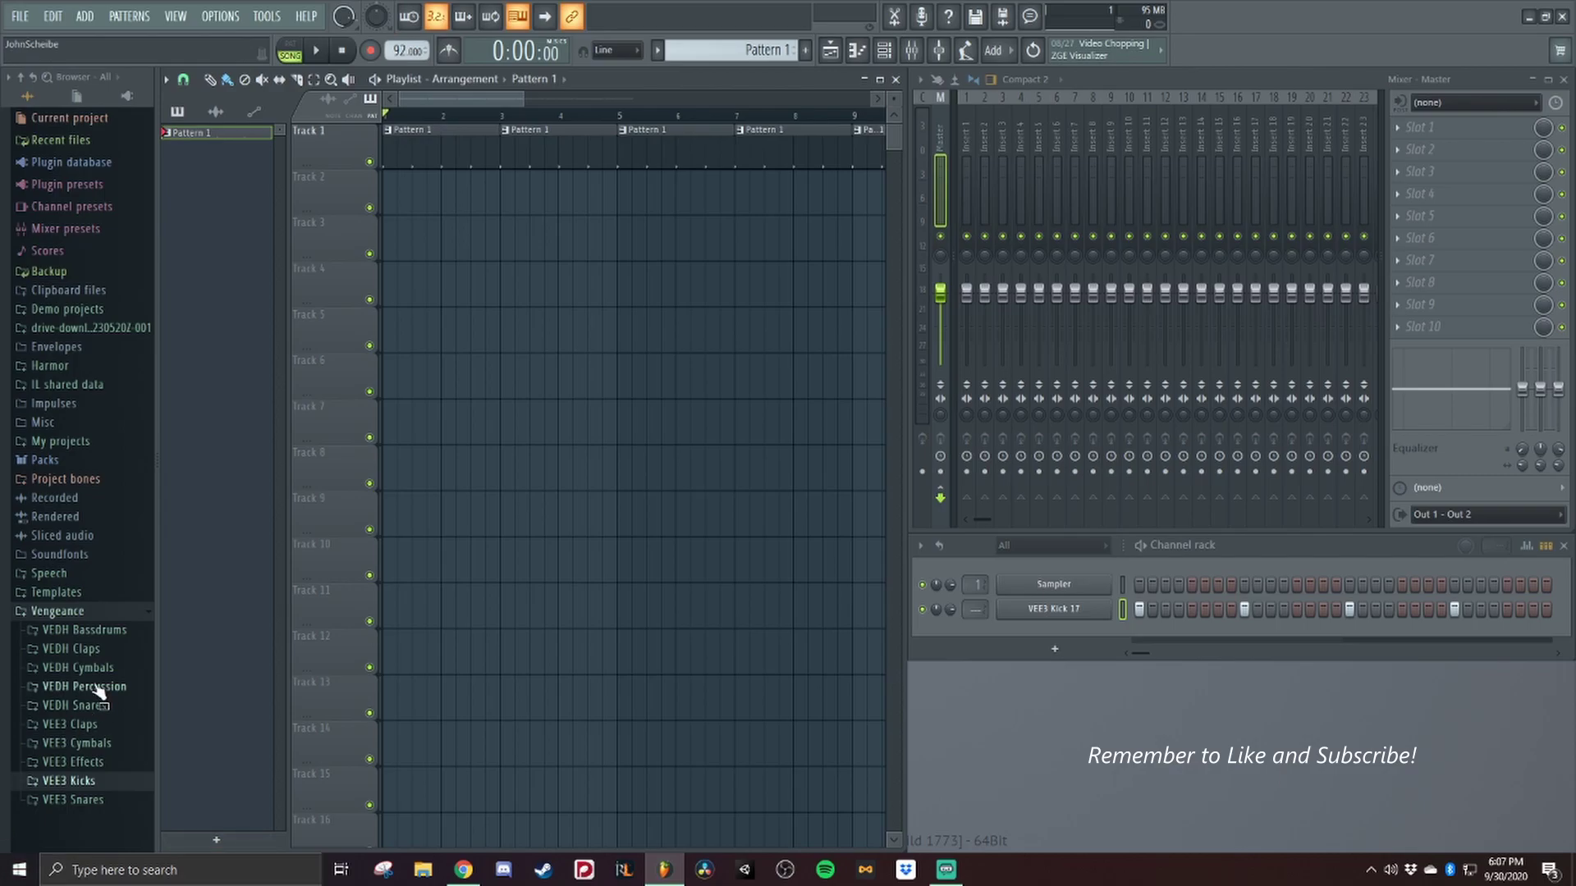
Find the HIP_Snaph sample in the Legacy HipHop drum pack and add it to the channel rack as a new channel.
left_click(82, 686)
left_click(50, 485)
left_click(47, 462)
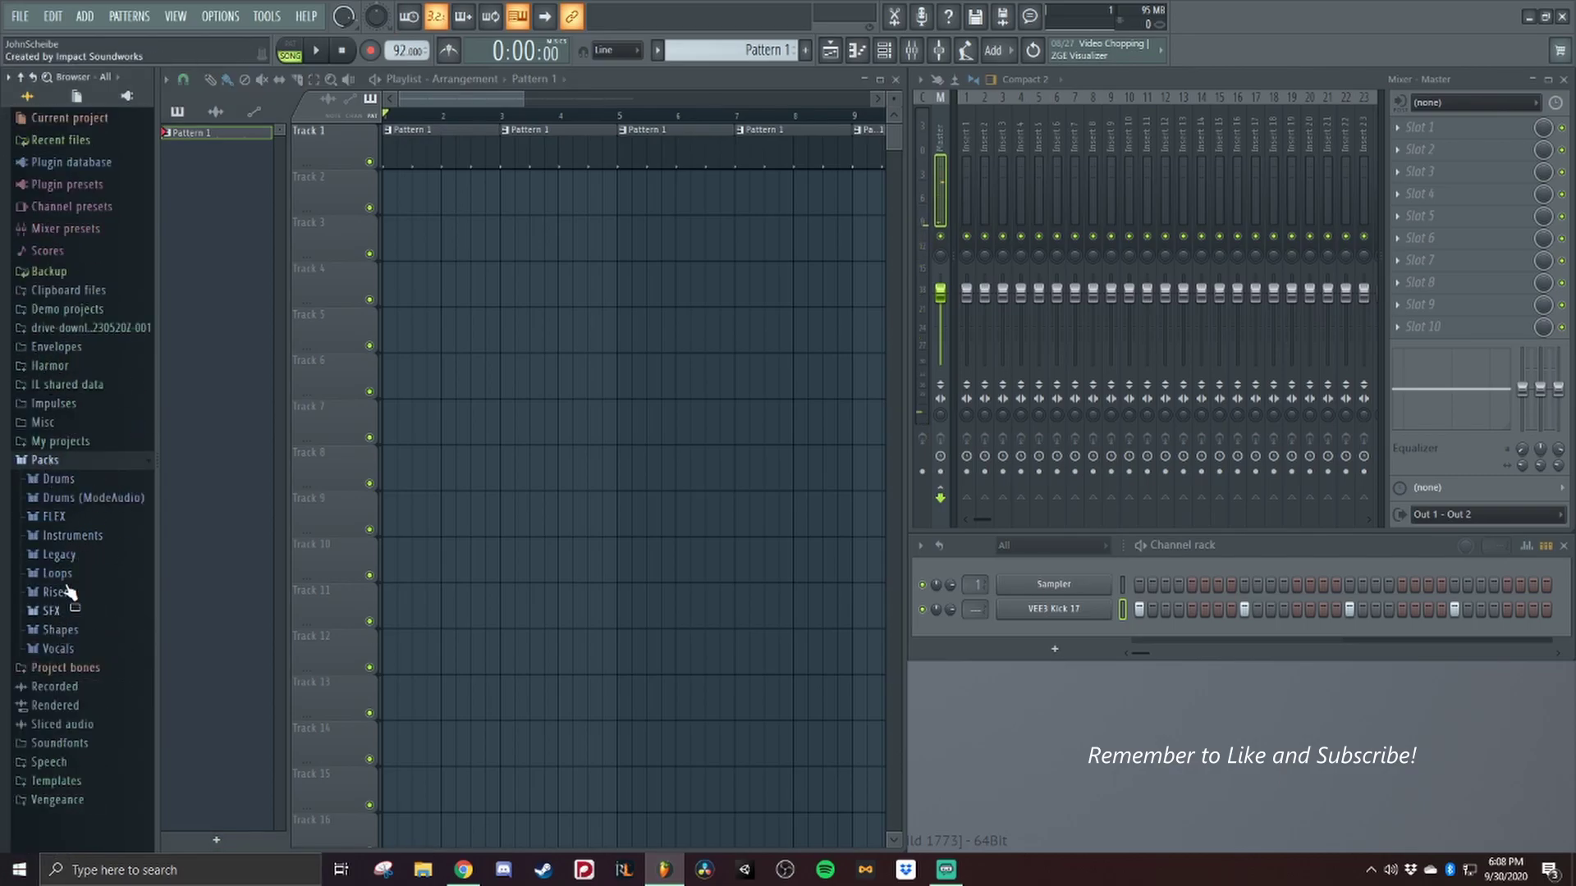
left_click(57, 554)
left_click(103, 658)
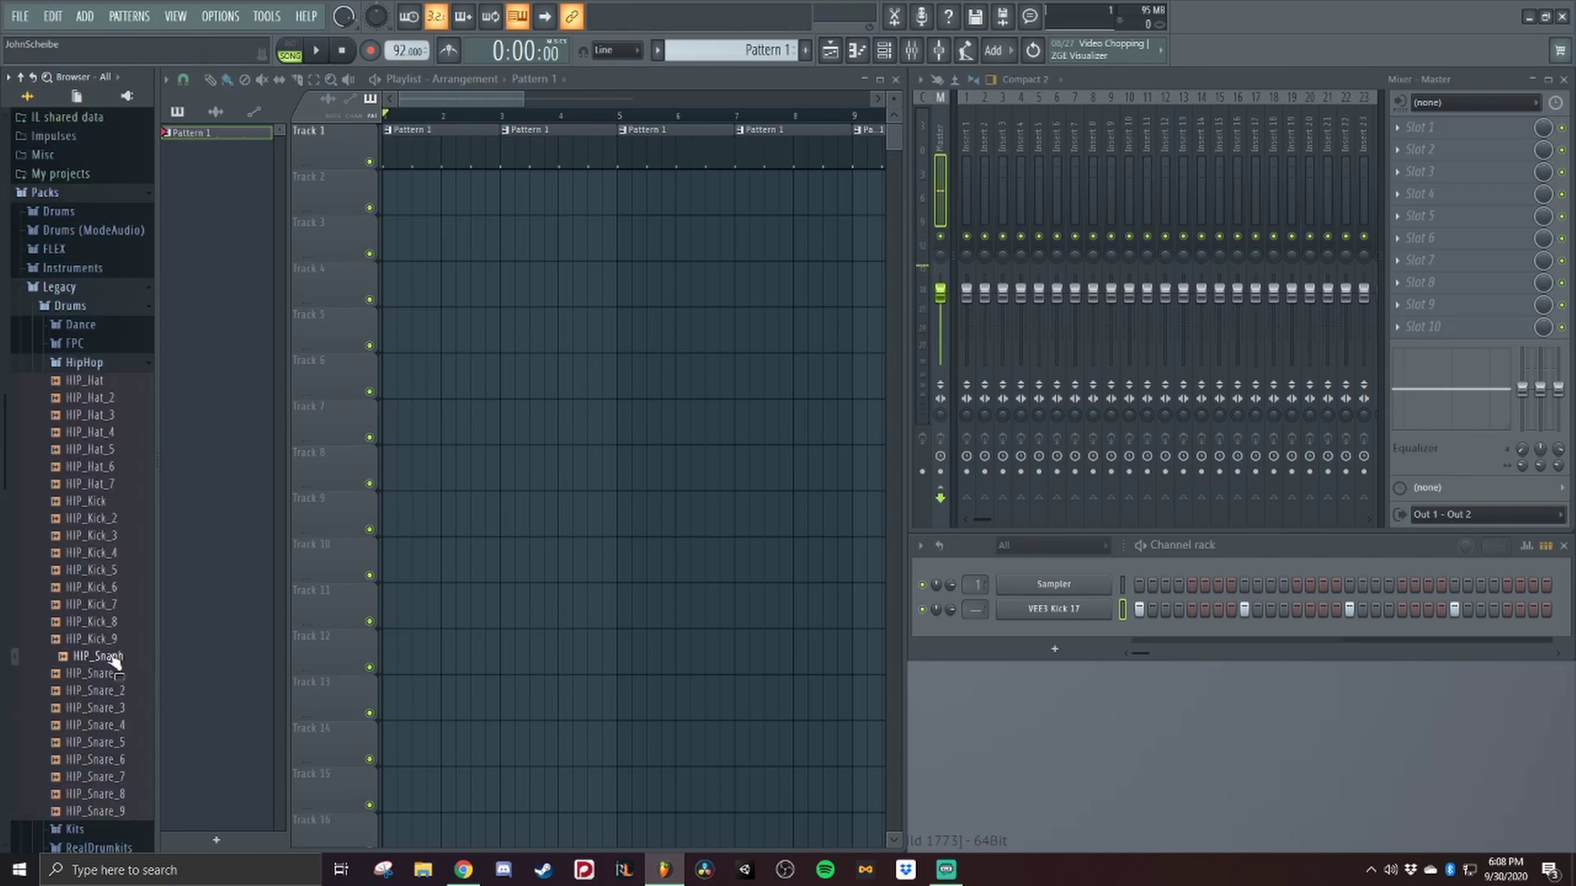
left_click_drag(115, 661, 1041, 649)
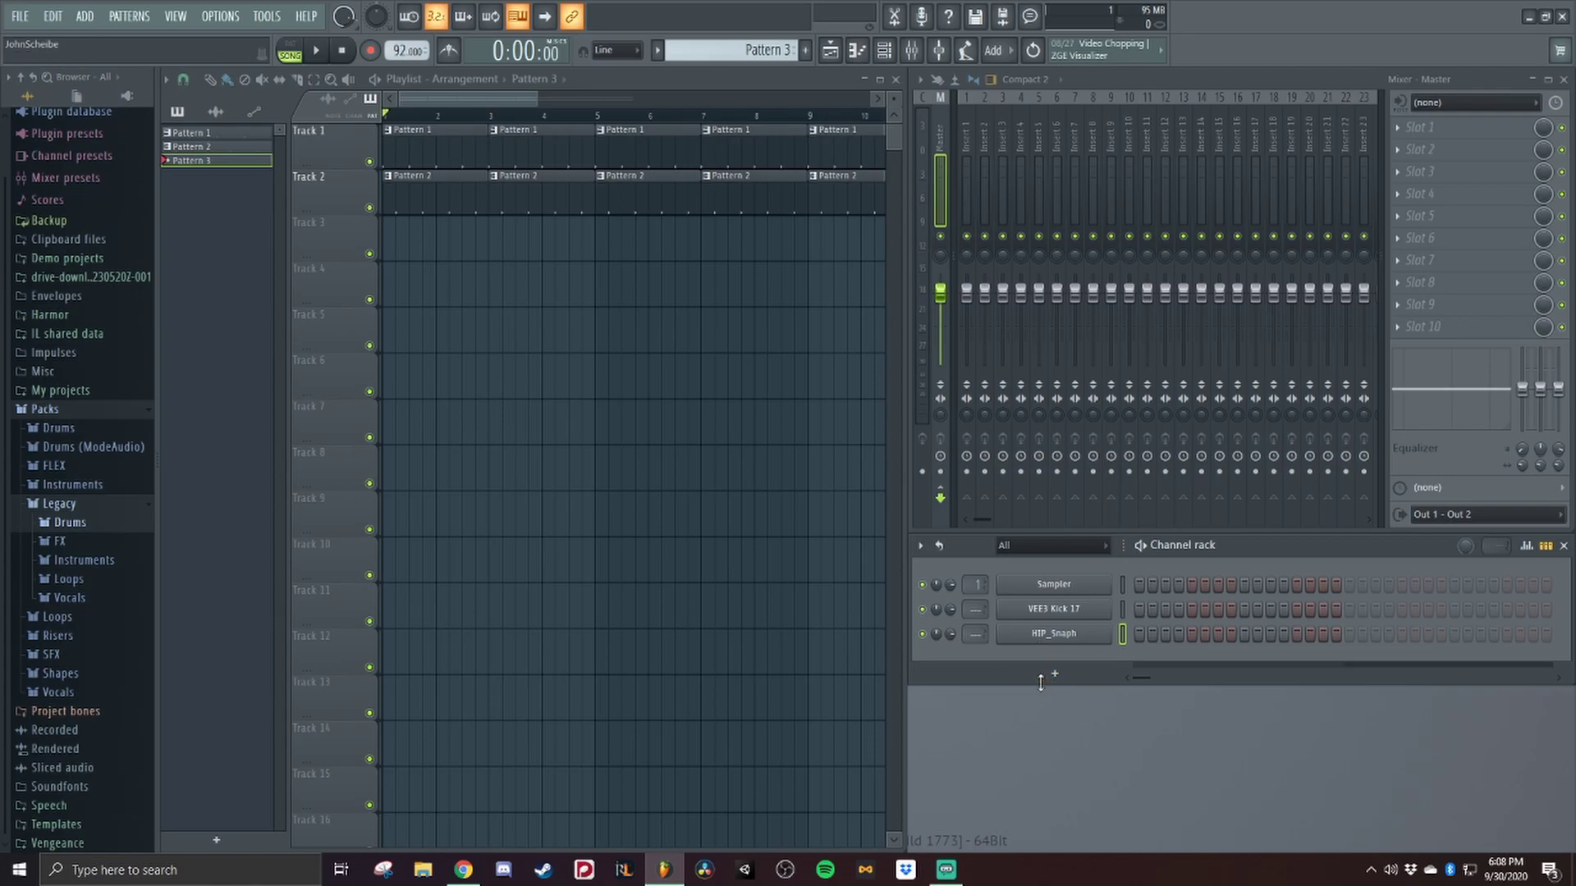
Add a FLEX channel, continue its row of E3 notes in Pattern 3's piano roll, and play the melody back.
left_click(1046, 681)
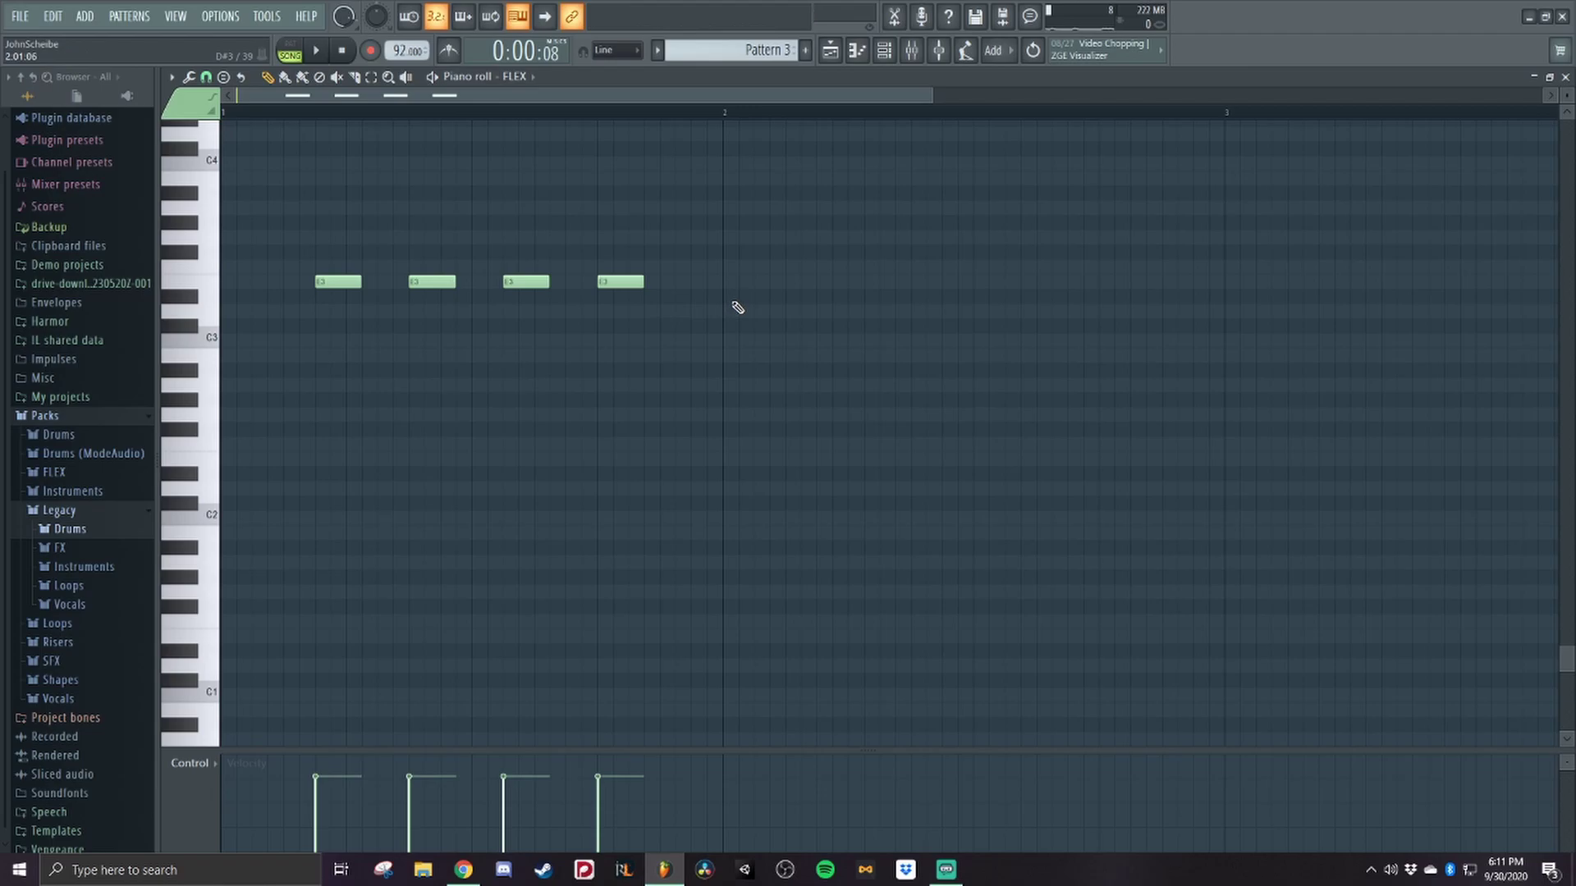
left_click(725, 281)
left_click(818, 283)
key("space")
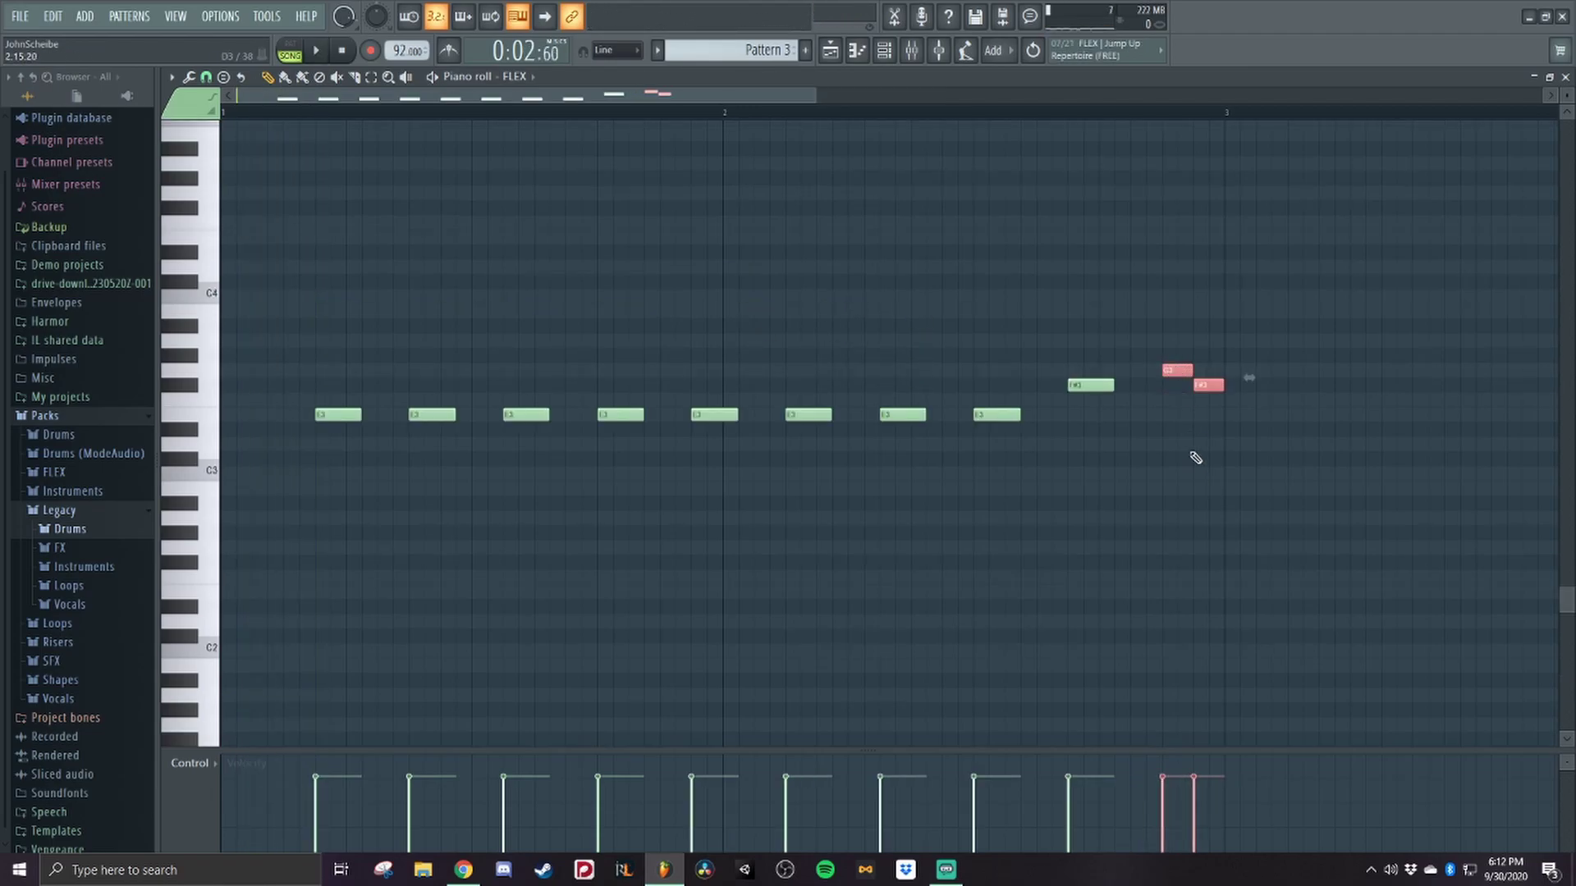
key("space")
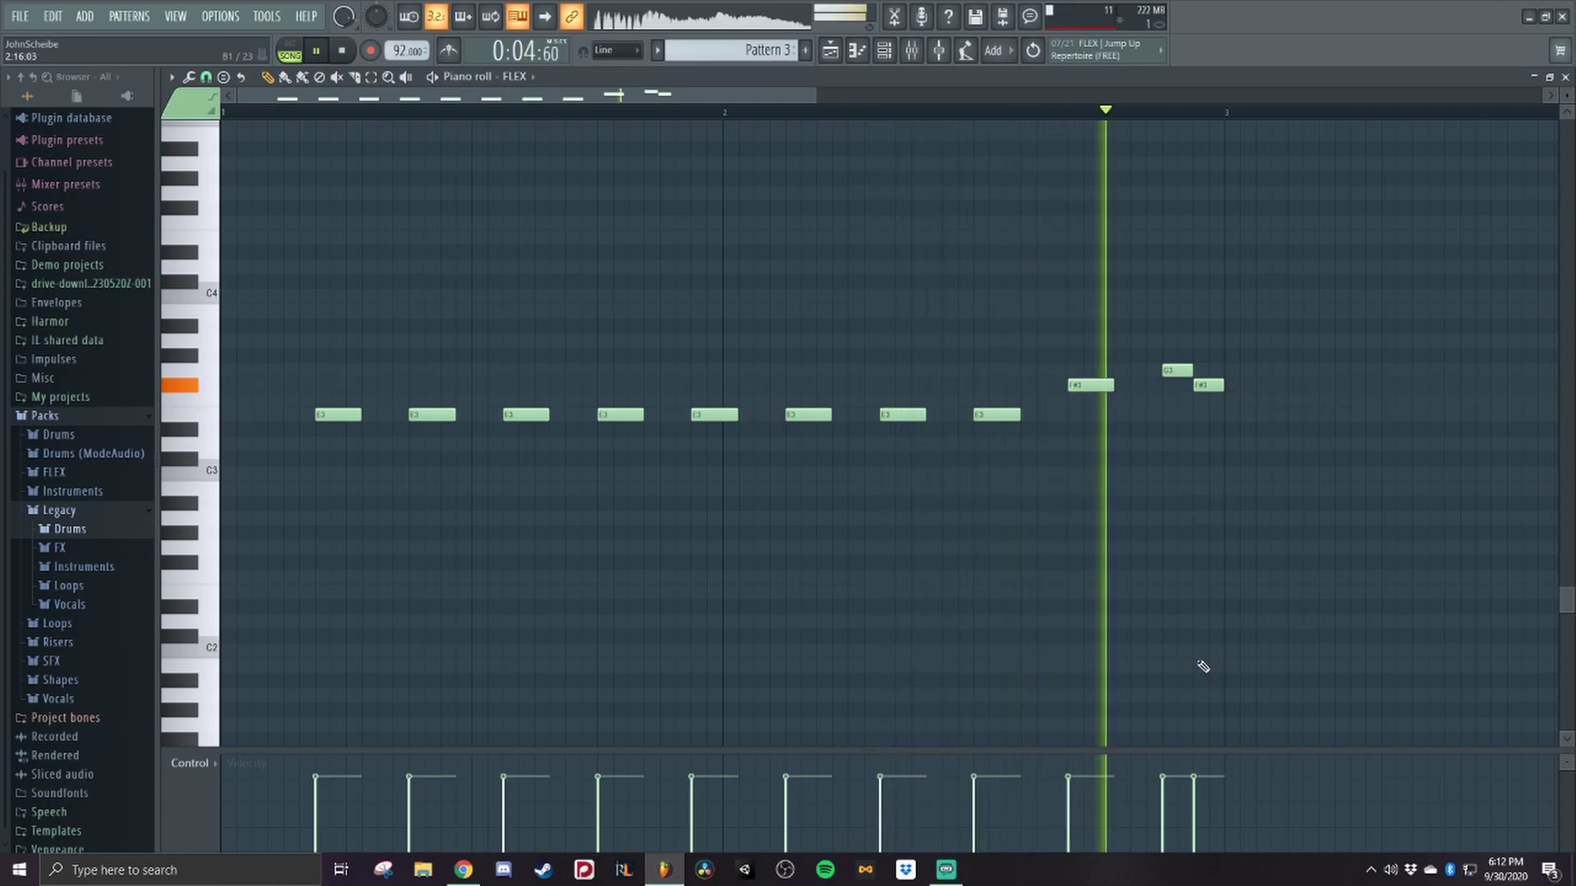
key("space")
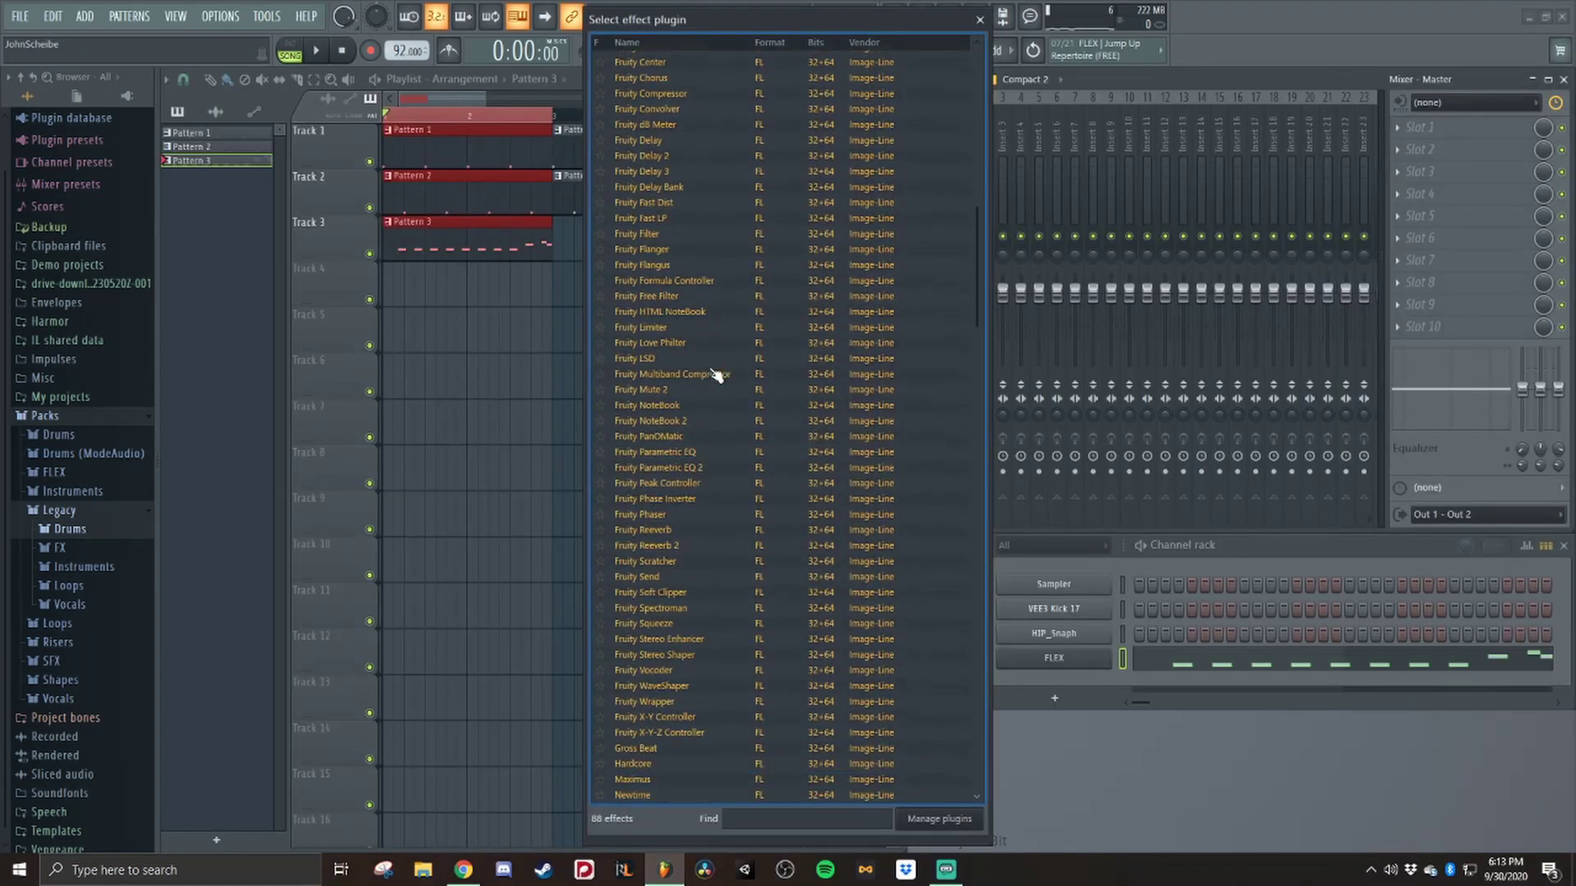
Browse the effect plugin list, then play the looped arrangement with the FLEX #2 instrument open.
scroll(739, 493, "down", 5)
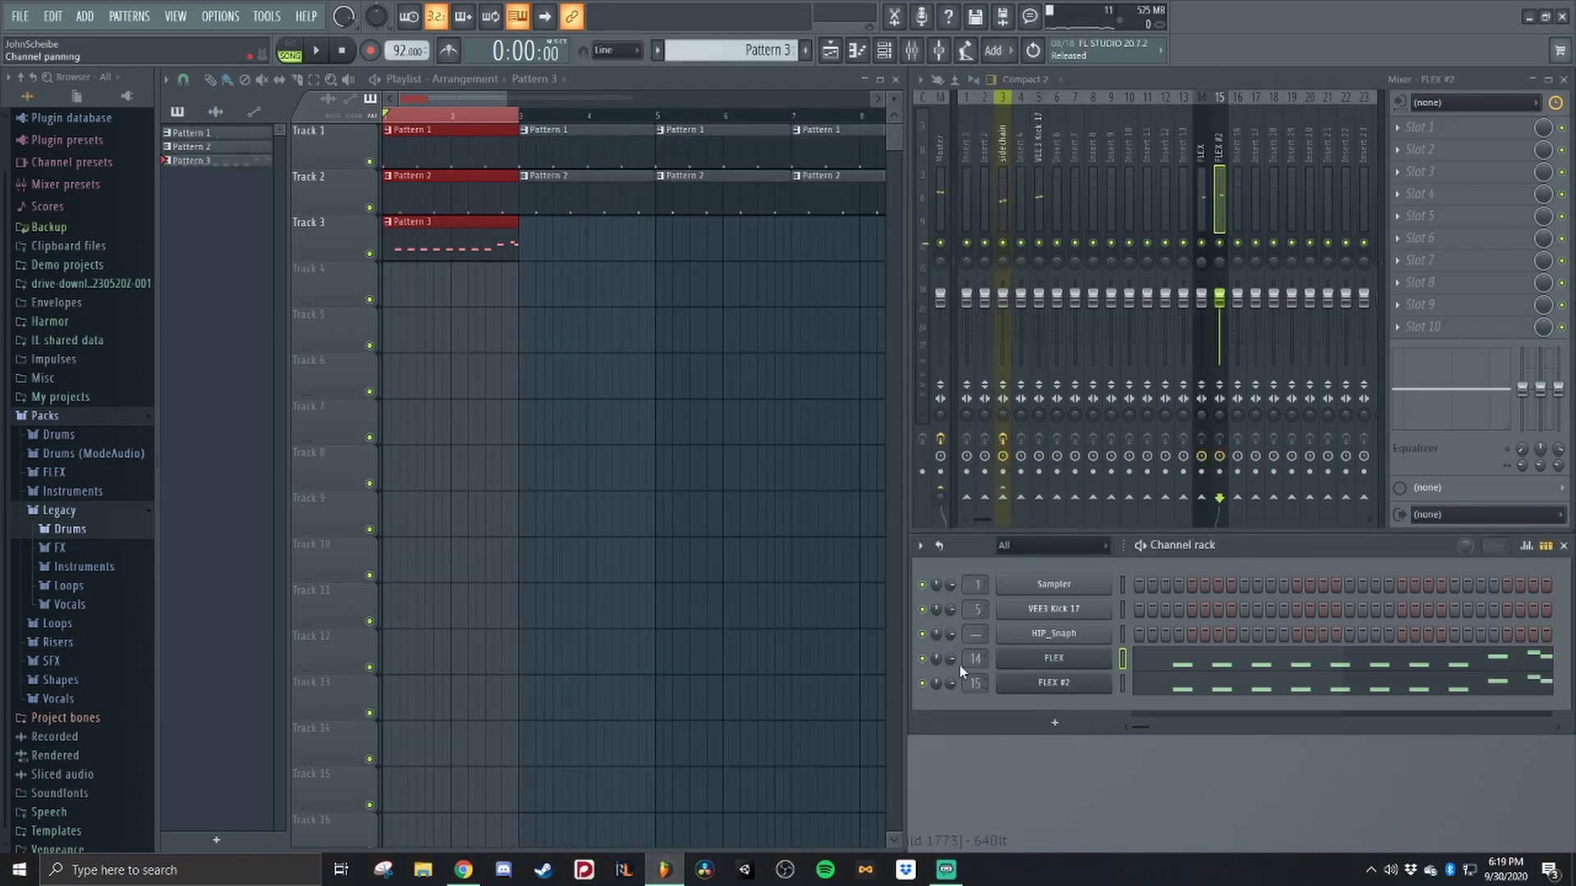
key("space")
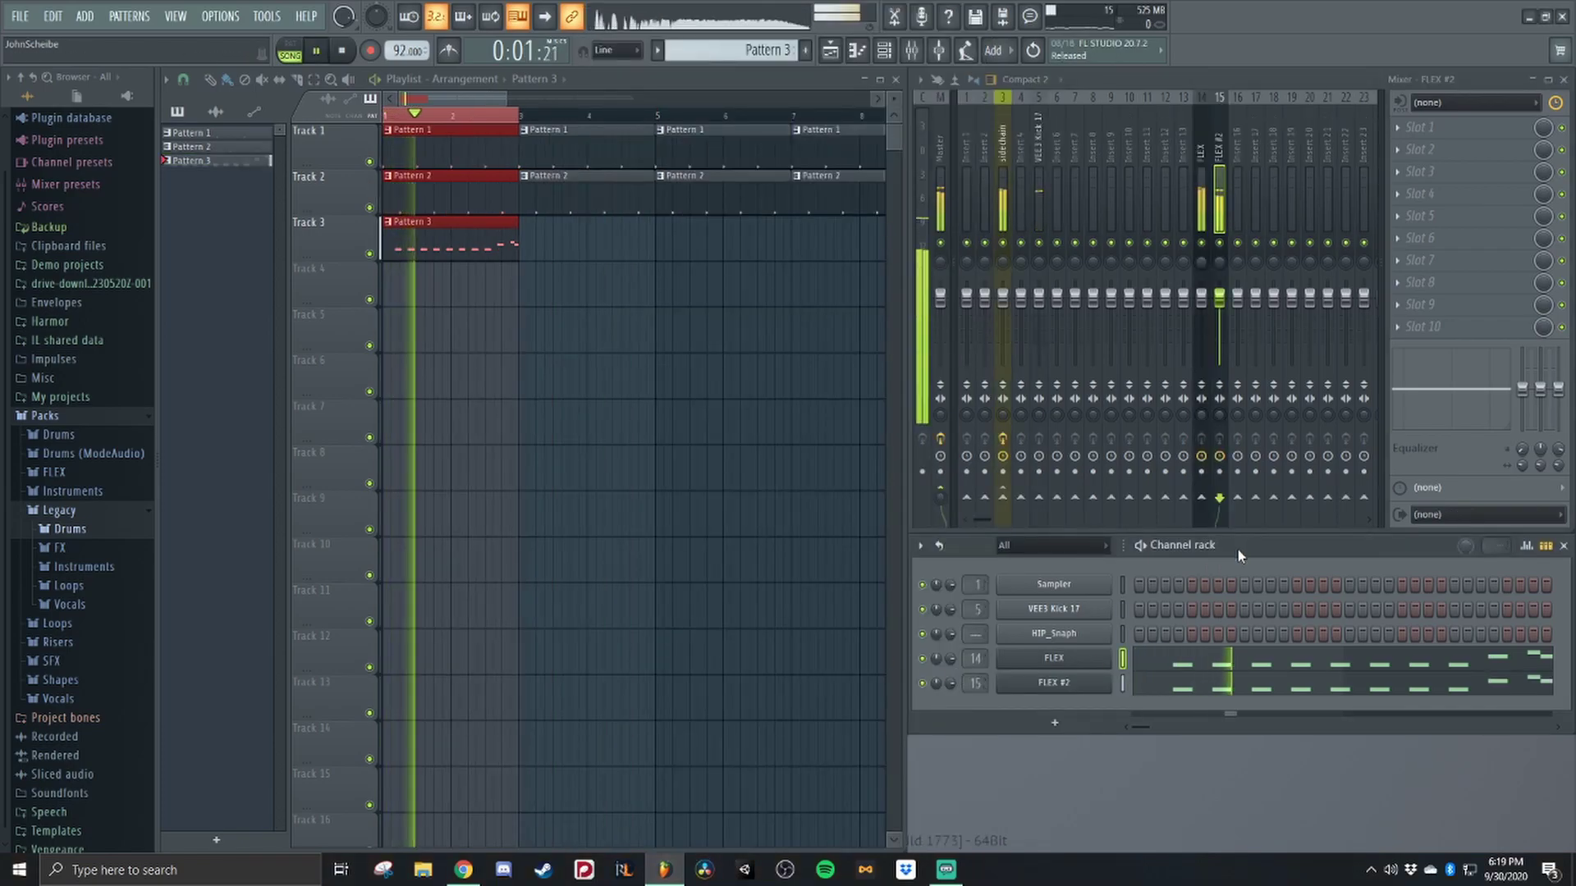
left_click(1054, 685)
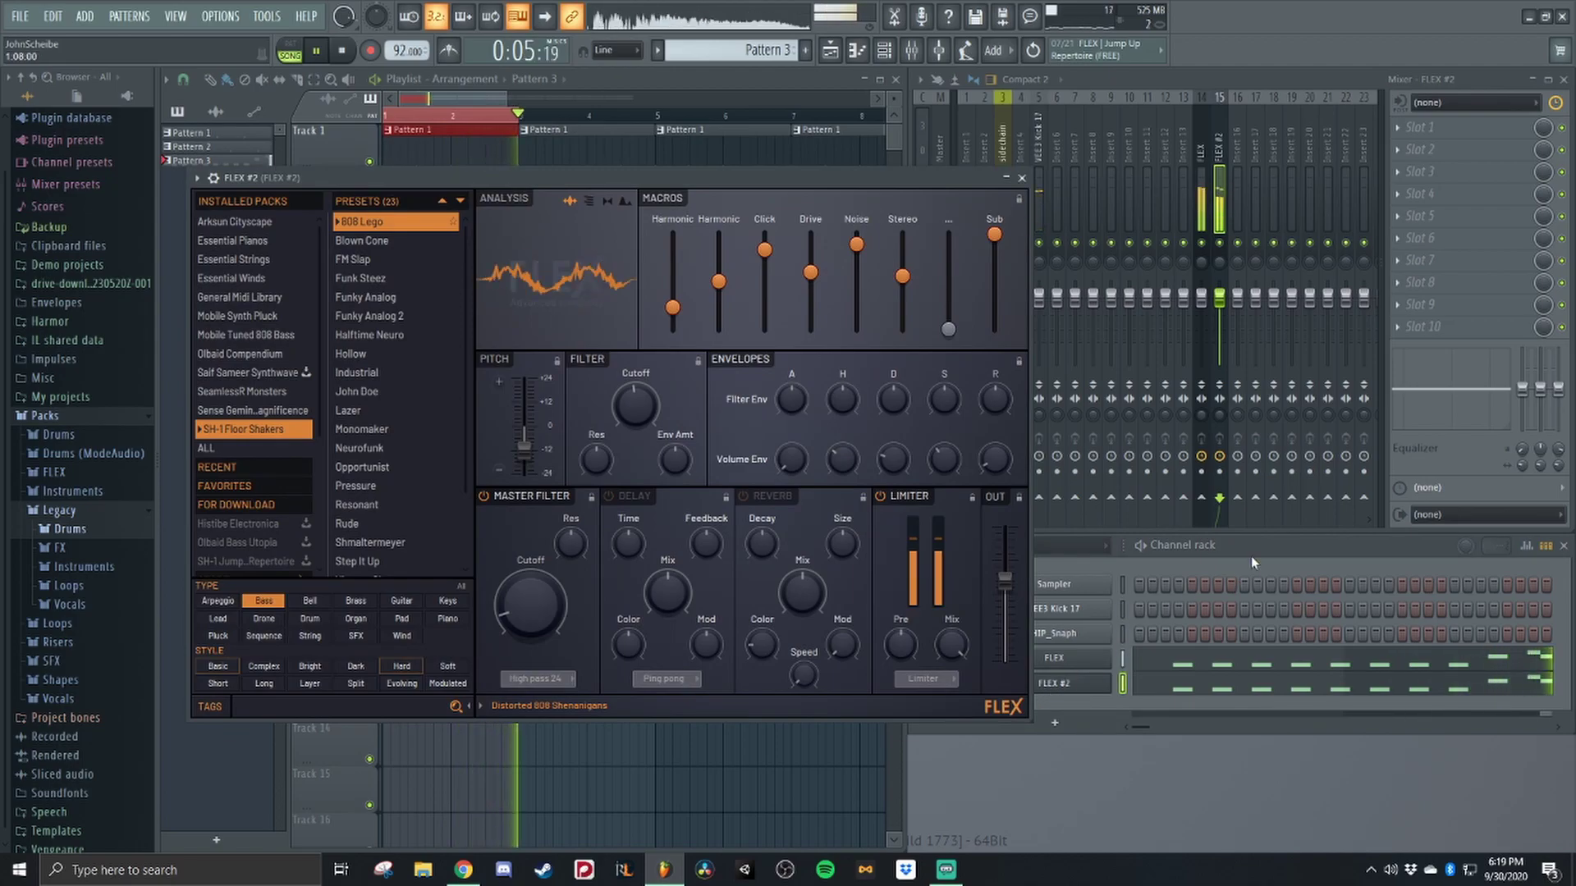
key("space")
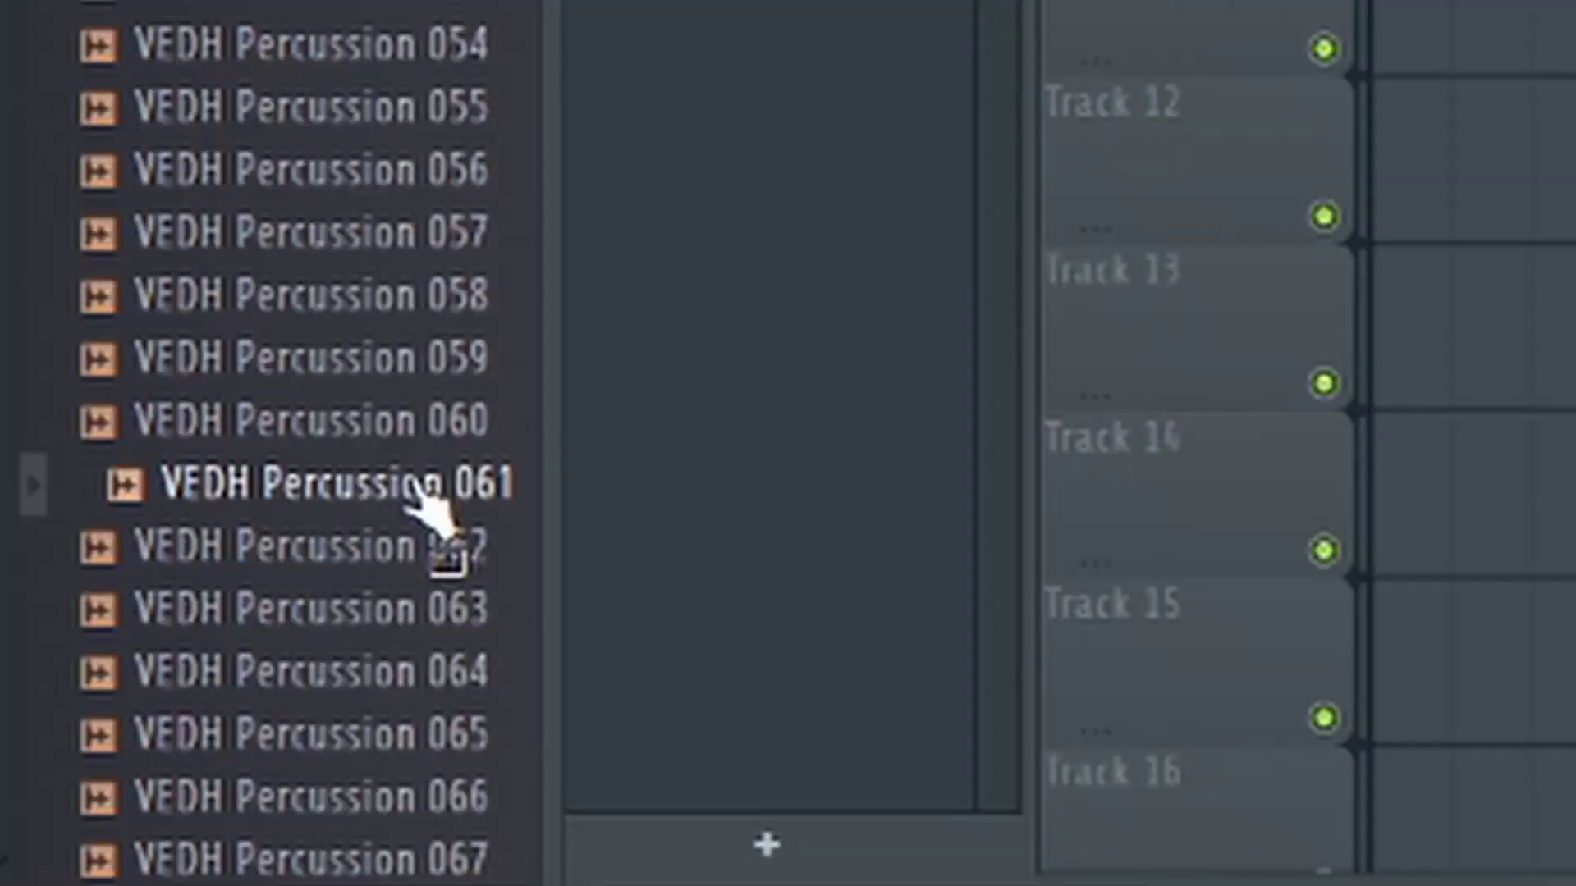
Audition the VEDH Percussion samples one after another, starting from VEDH Percussion 061.
key("Down")
key("Down")
key("Down")
key("Down")
key("Down")
key("Down")
key("Down")
key("Down")
key("Down")
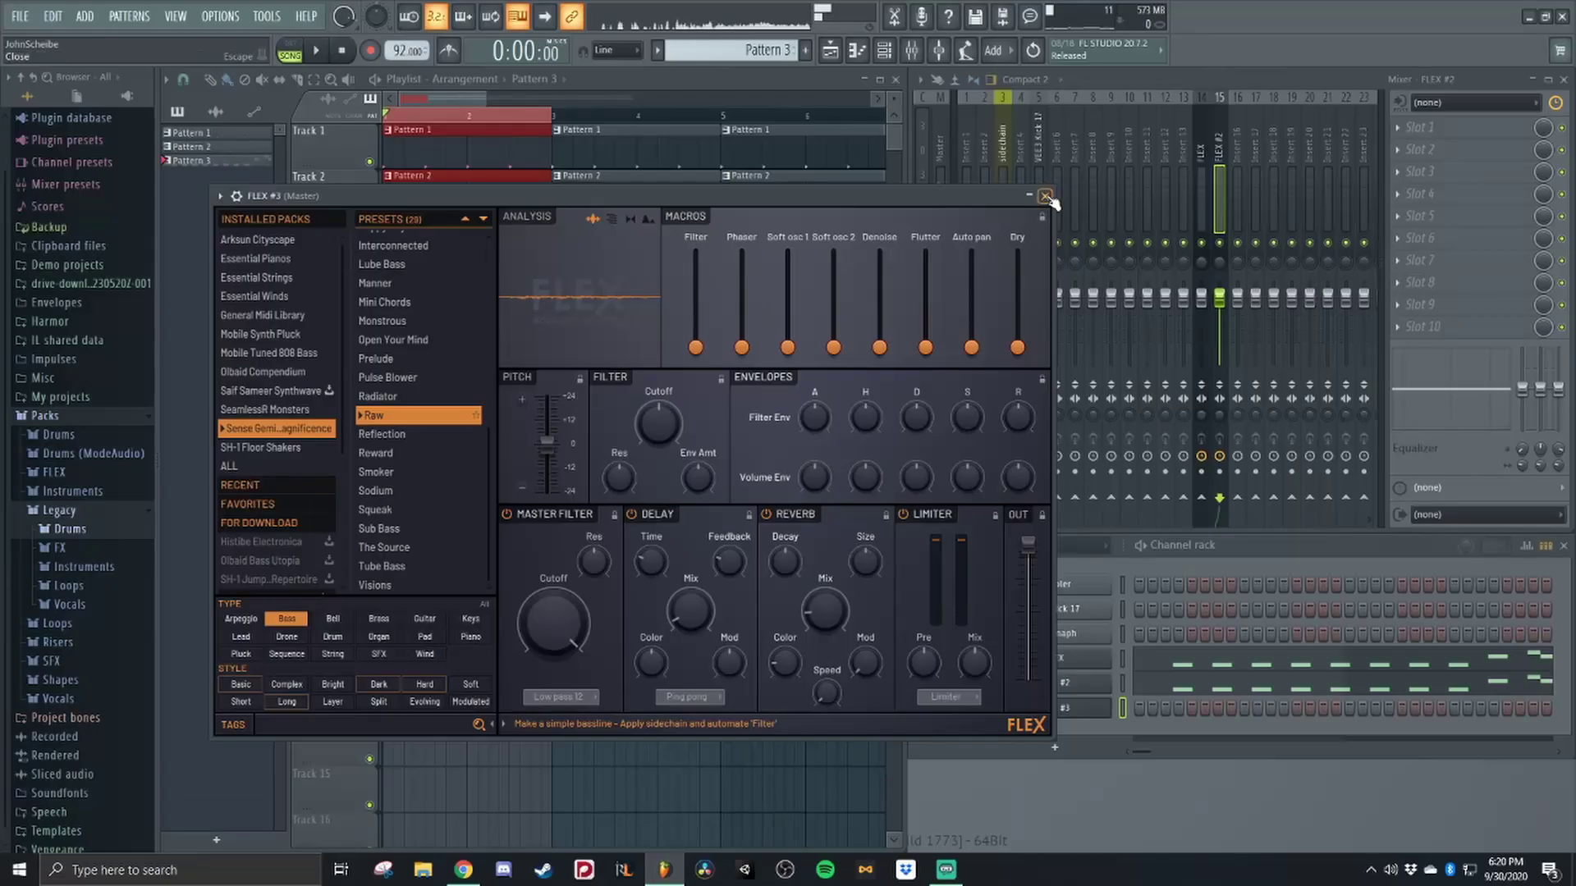
Replace the FLEX #3 channel with Sytrus and create an automation clip for its Modulation X control.
left_click(1047, 195)
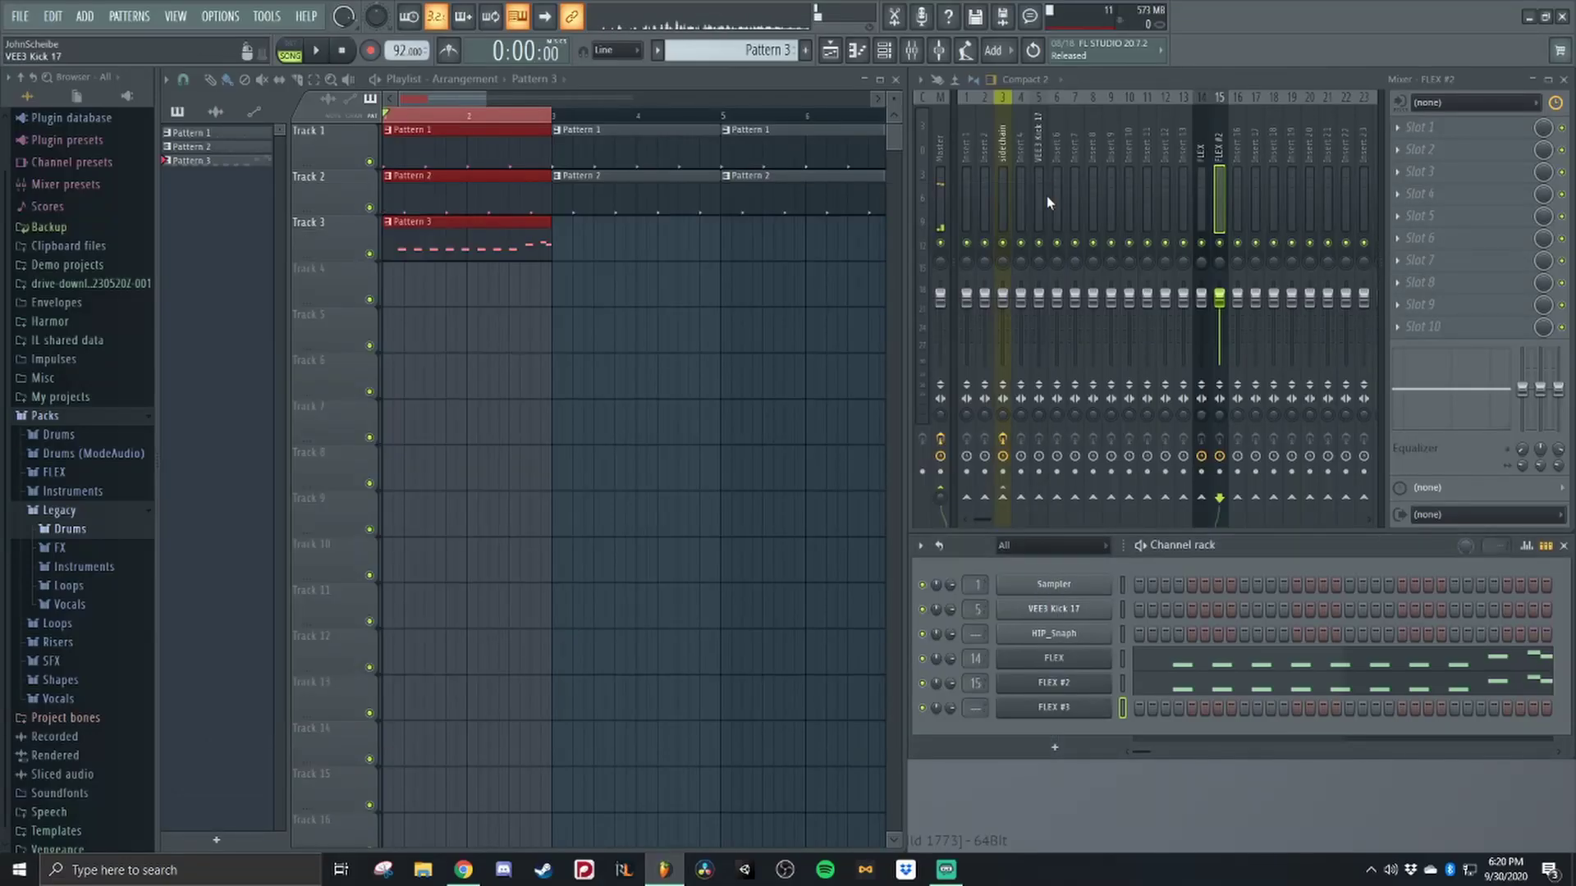
right_click(1066, 710)
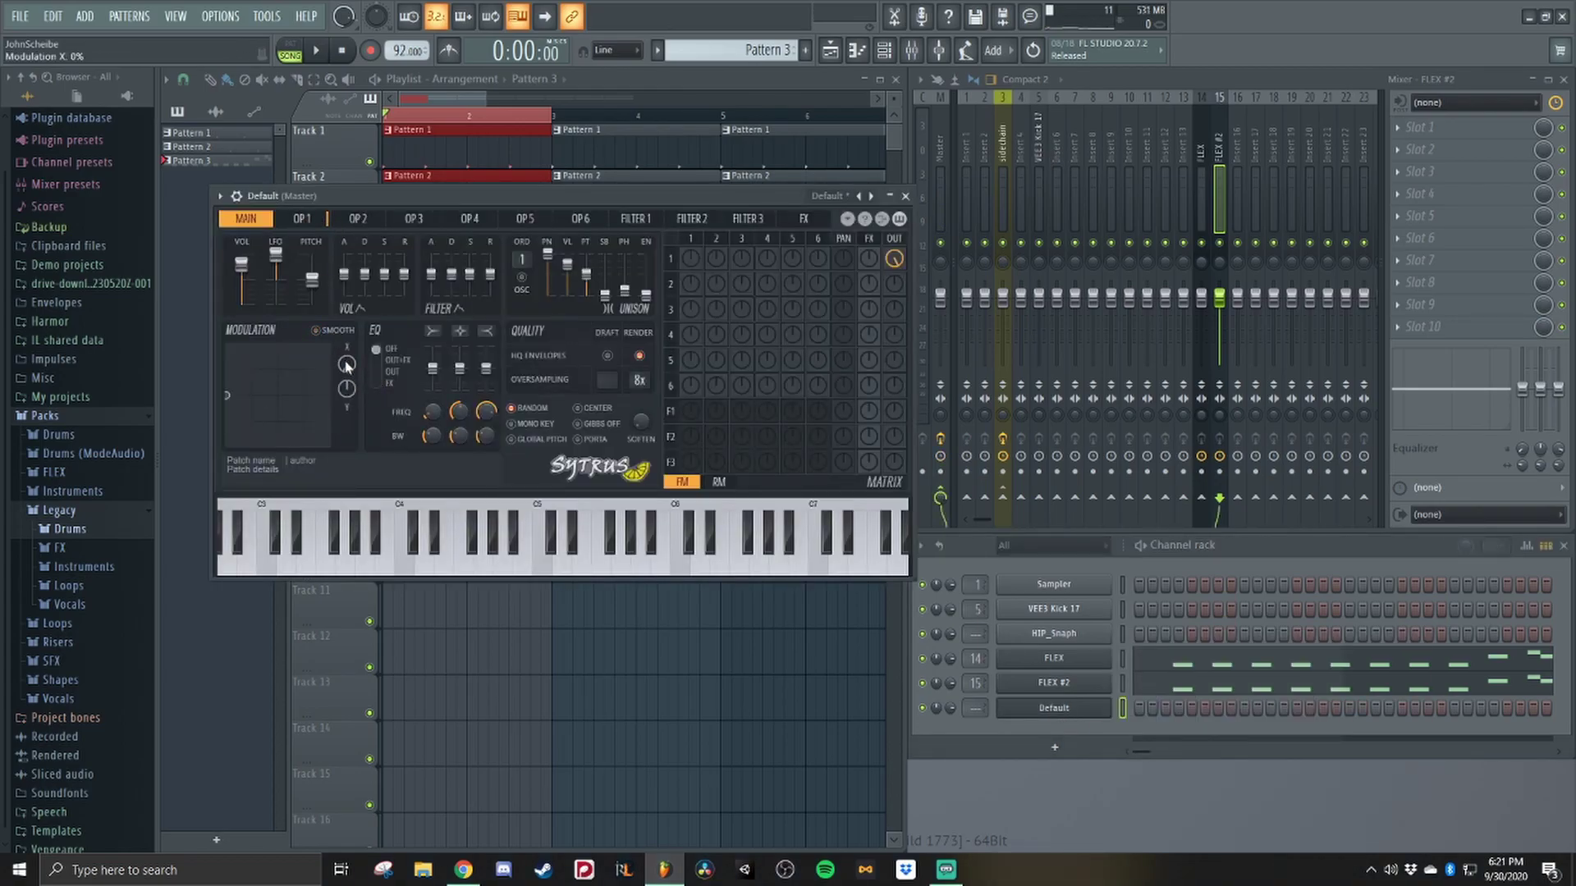
right_click(346, 365)
left_click(401, 491)
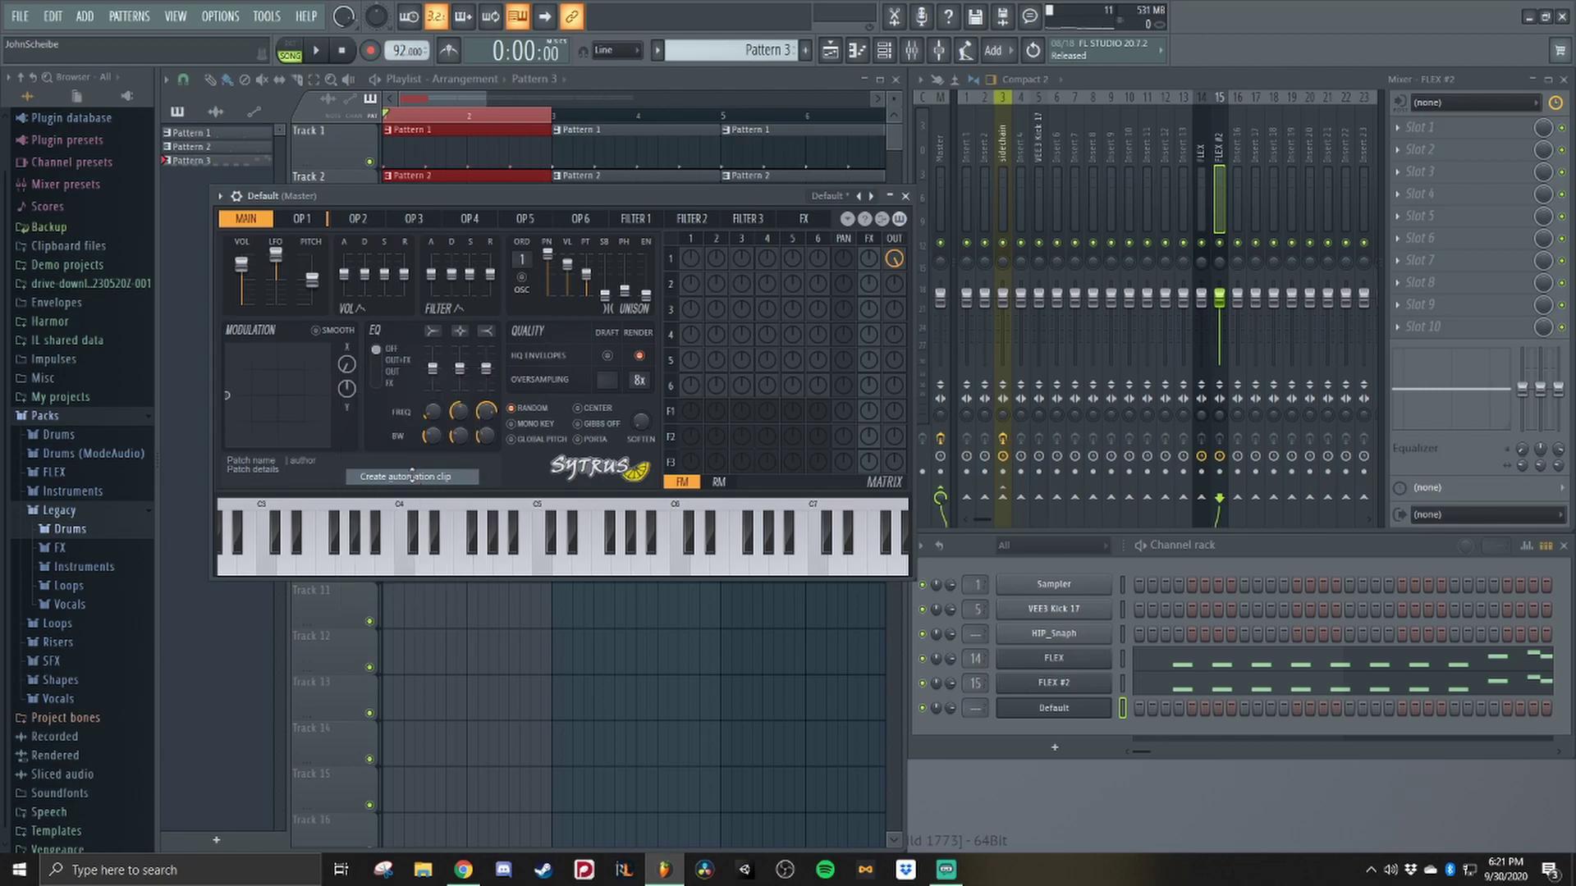
Set the Sytrus matrix amount in row 1, column 2 to about -69% for operator 2, and open operator 3.
left_click(305, 220)
left_click(353, 220)
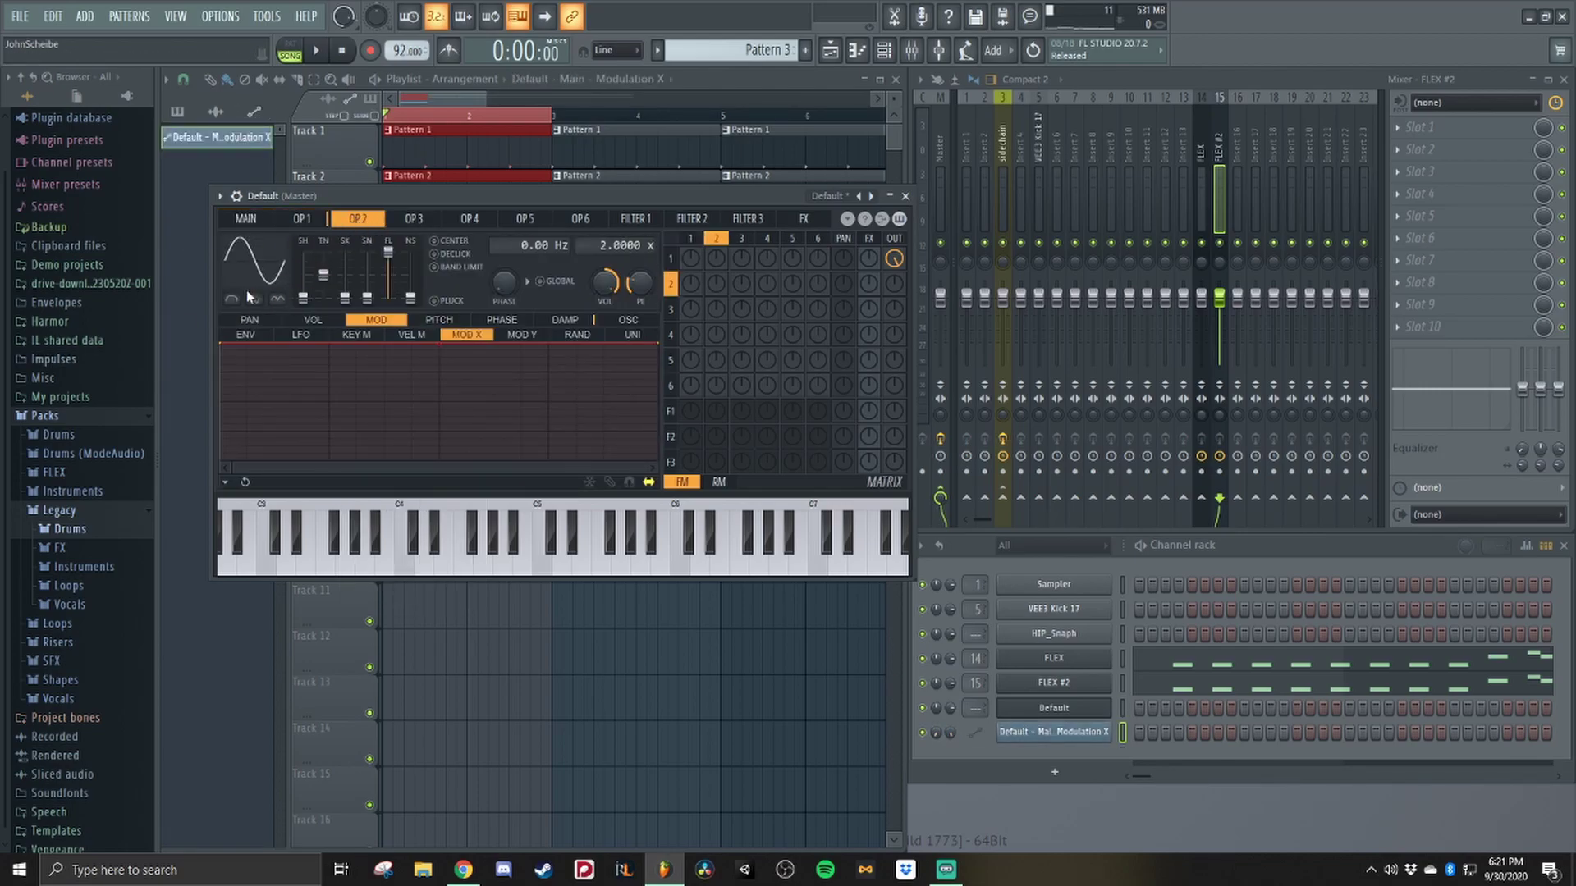
left_click_drag(717, 259, 717, 304)
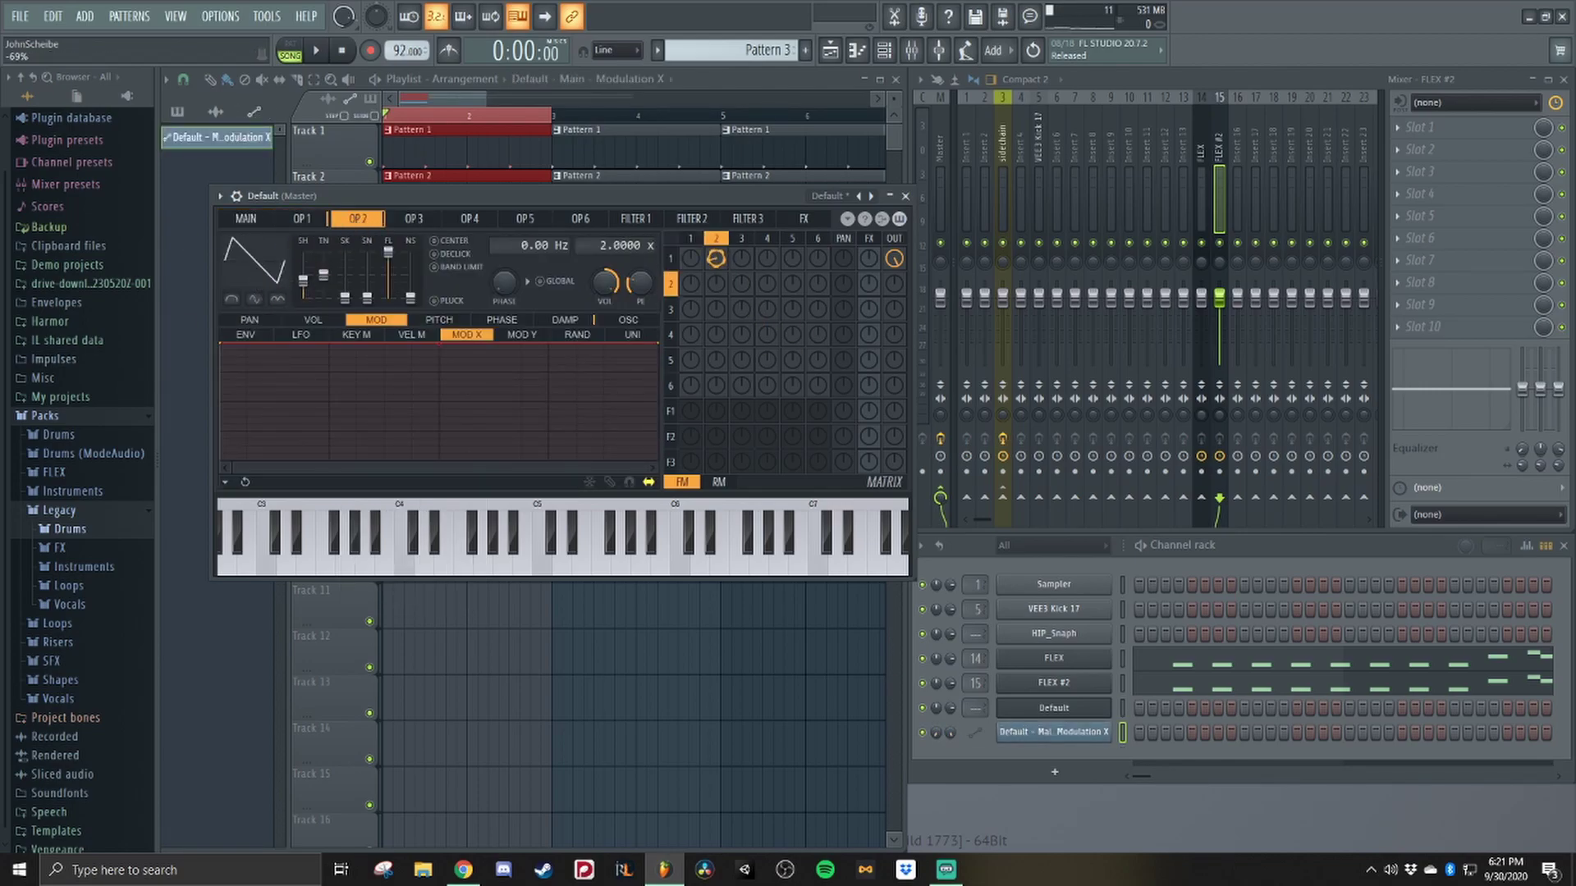
left_click(435, 224)
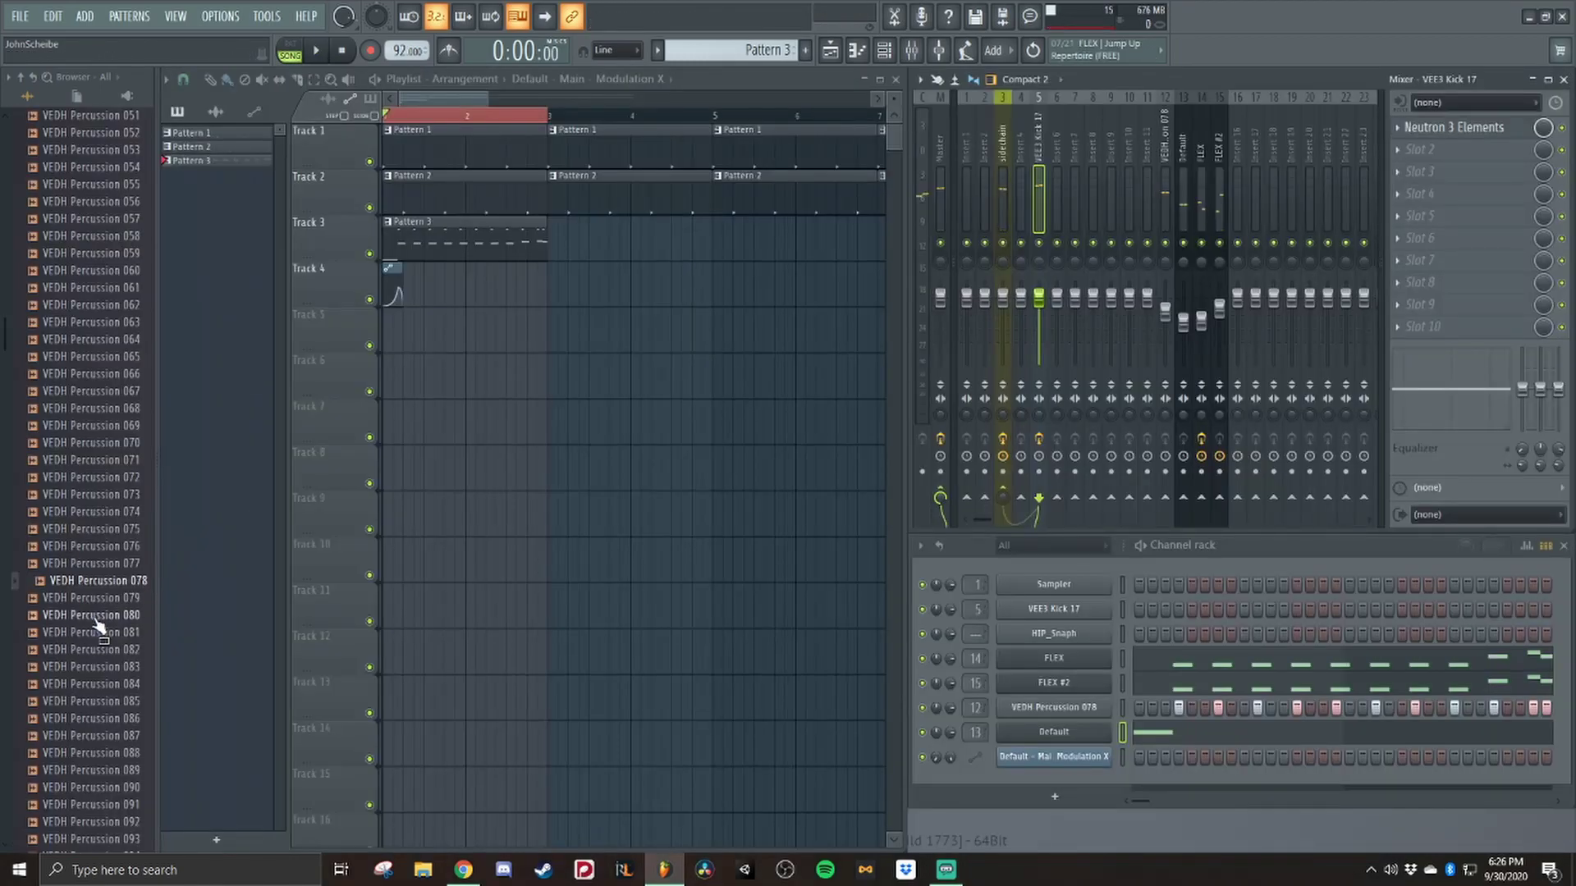
Look back through the earlier VEDH Percussion samples and preview one from the mid-40s.
scroll(99, 574, "up", 14)
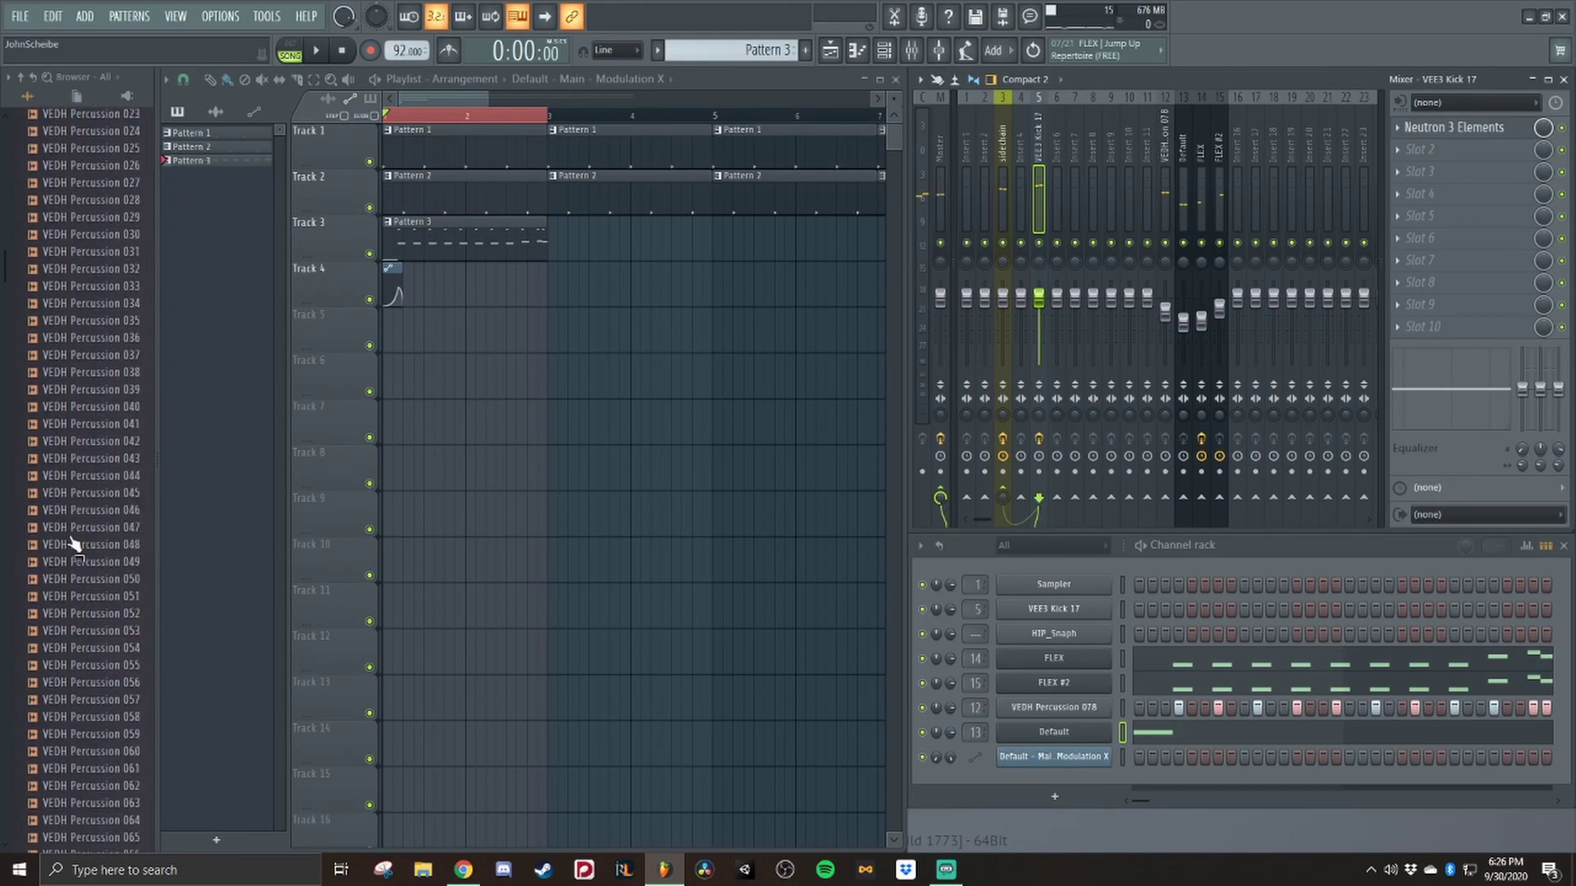
left_click(74, 496)
scroll(76, 510, "up", 10)
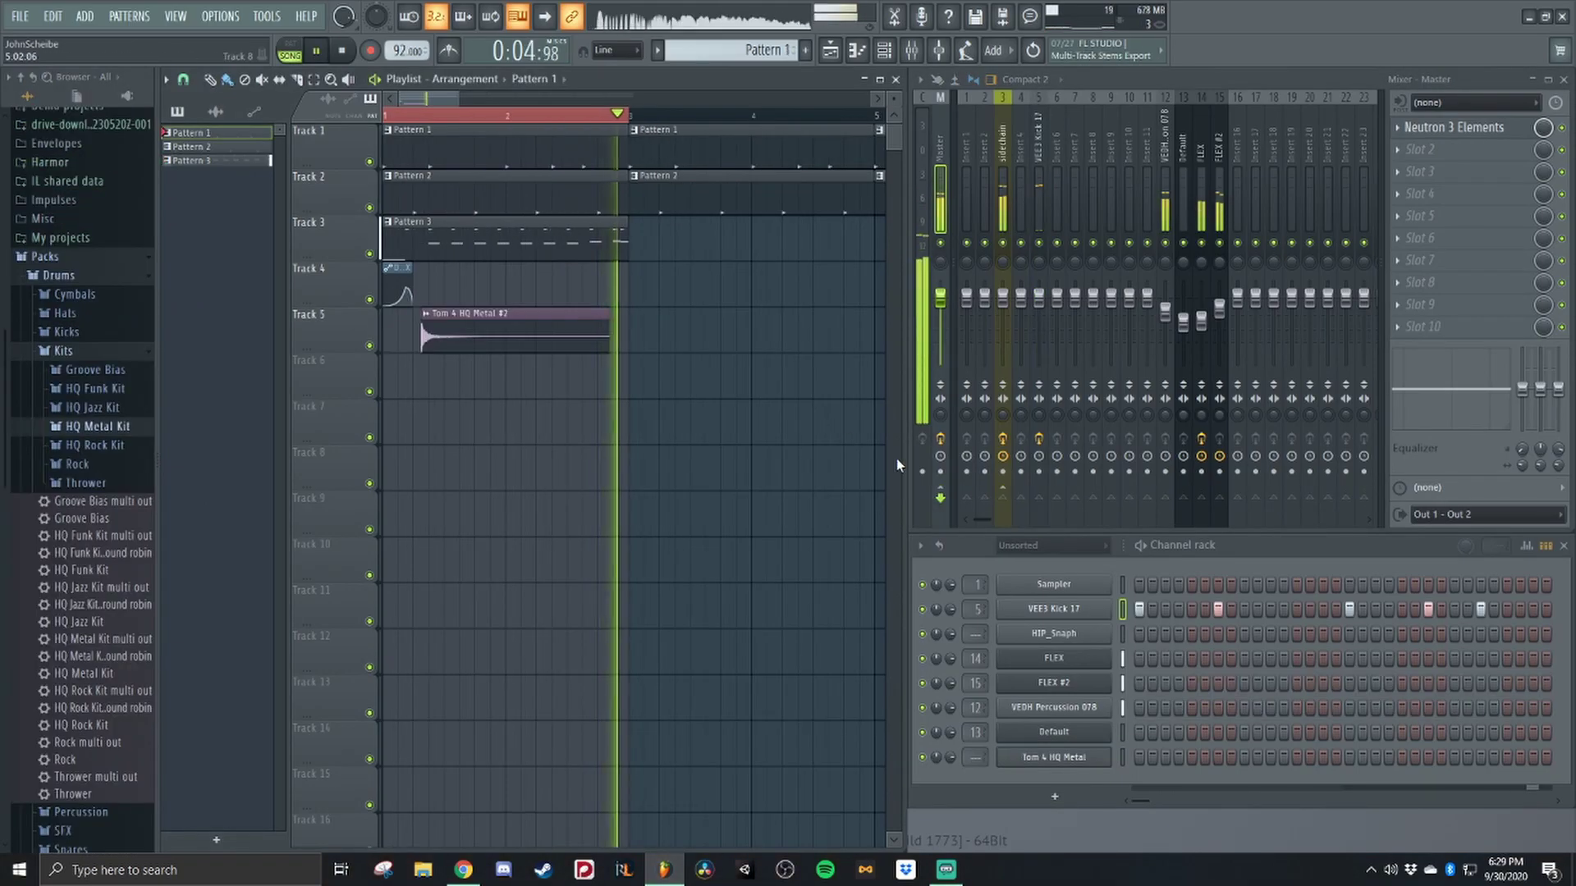
Stop playback, add another FLEX channel, and choose Funky Analog 2 from its Bass presets.
key("space")
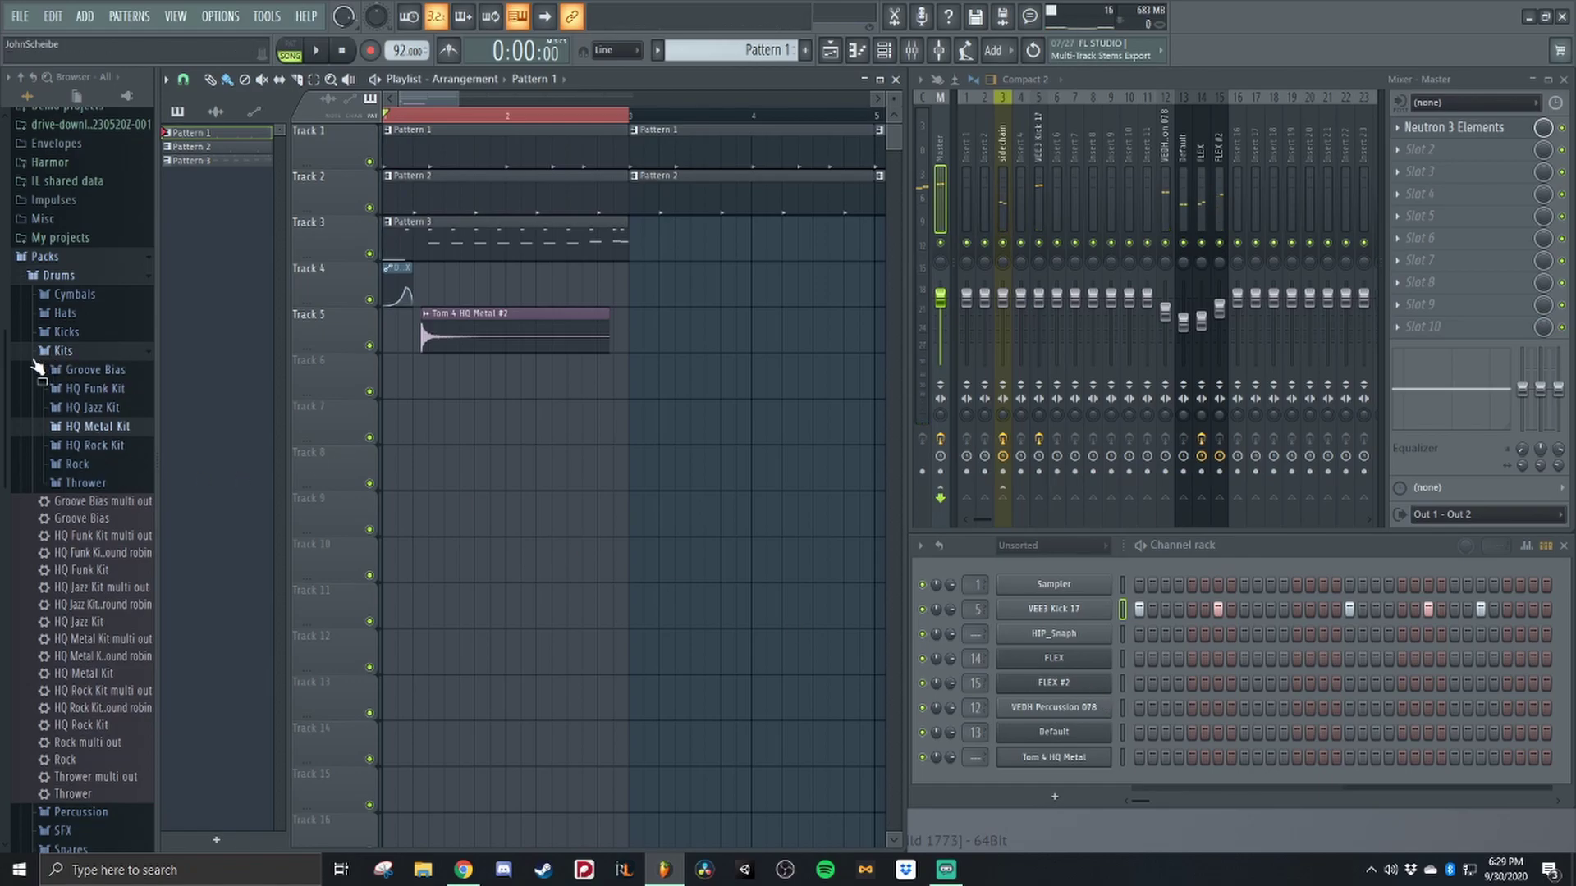
left_click(57, 351)
left_click(1055, 797)
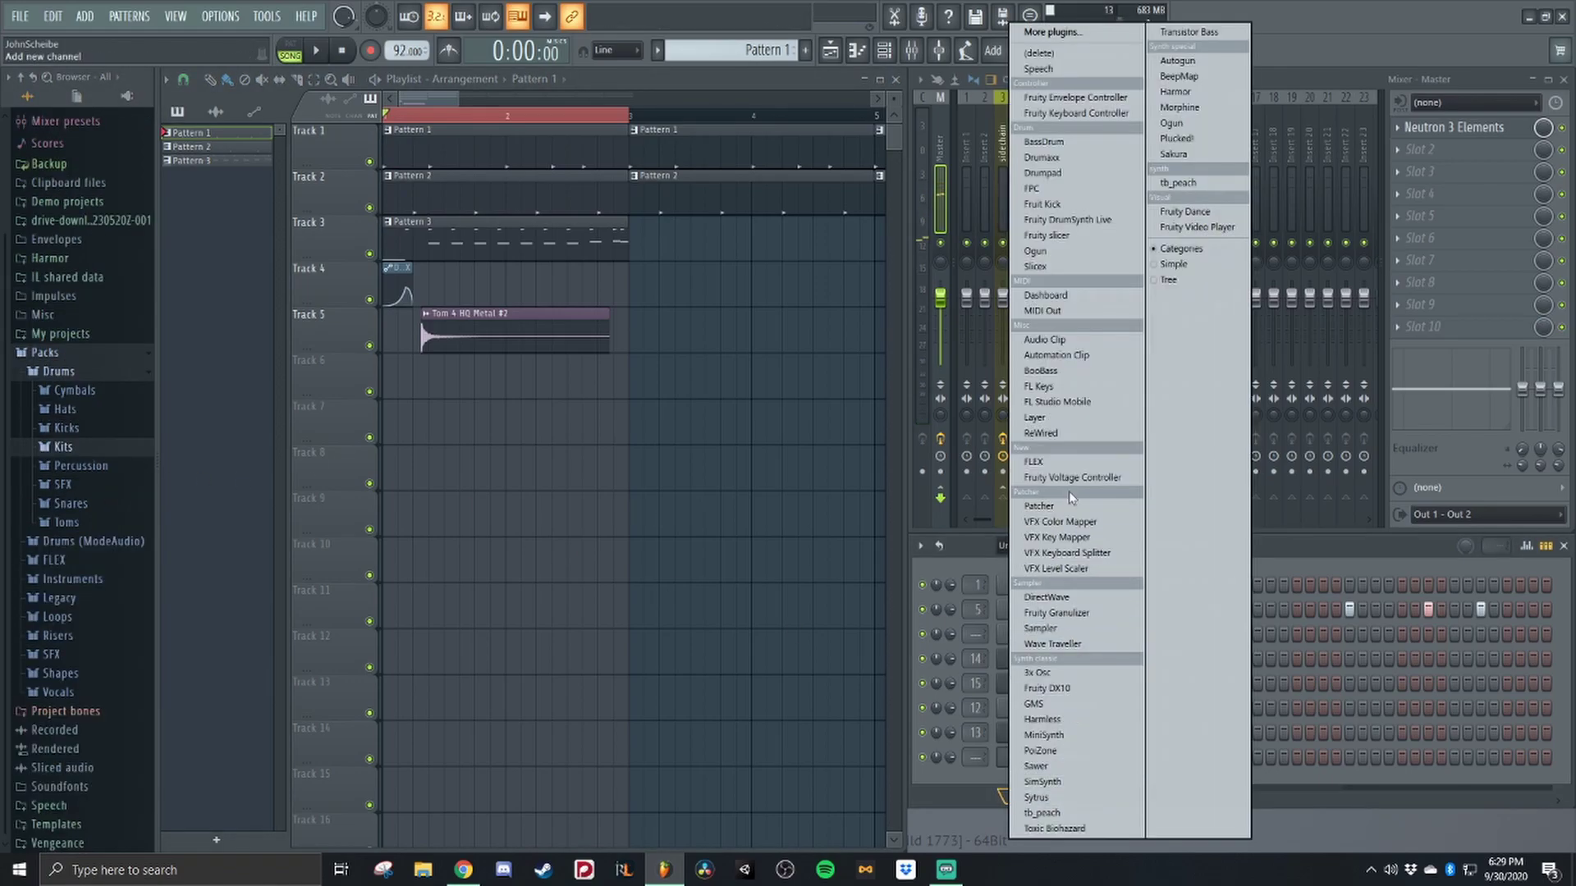
left_click(1055, 462)
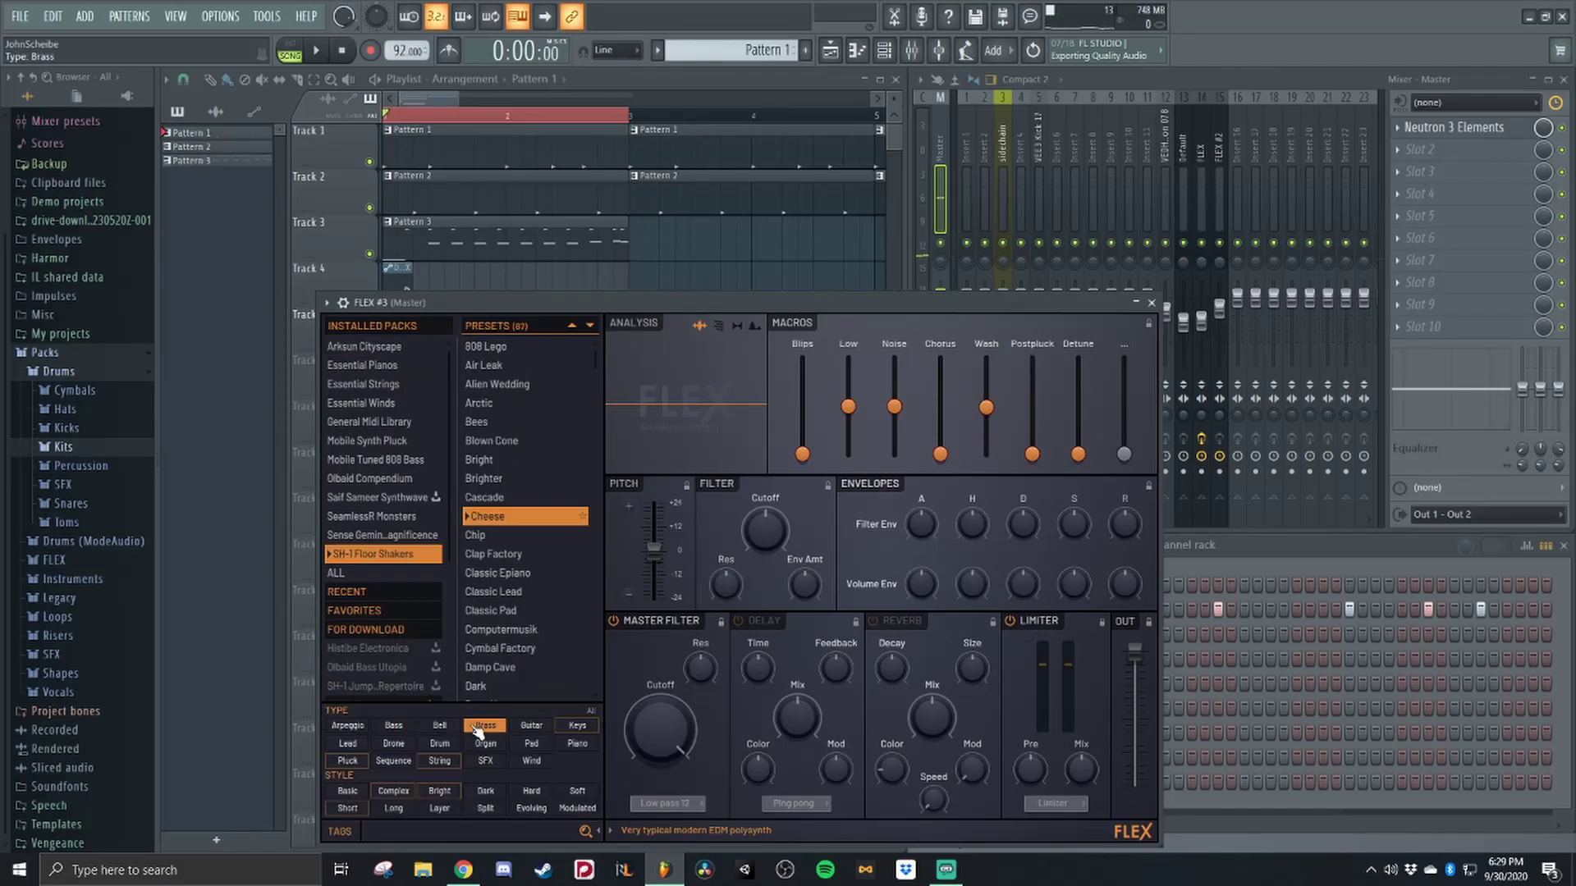
left_click(394, 726)
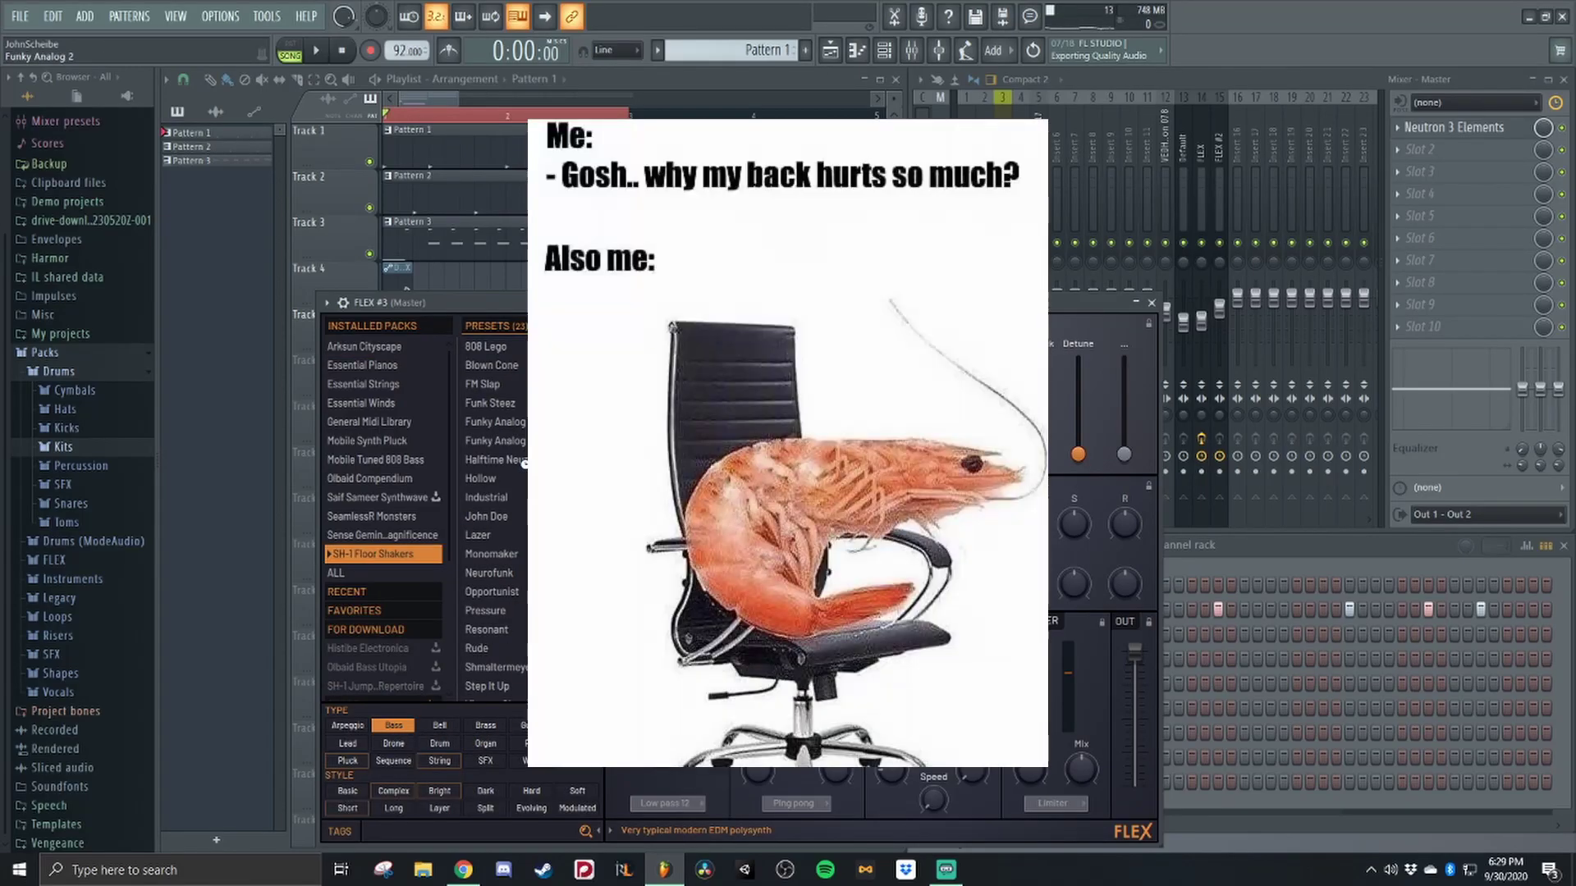
left_click(517, 441)
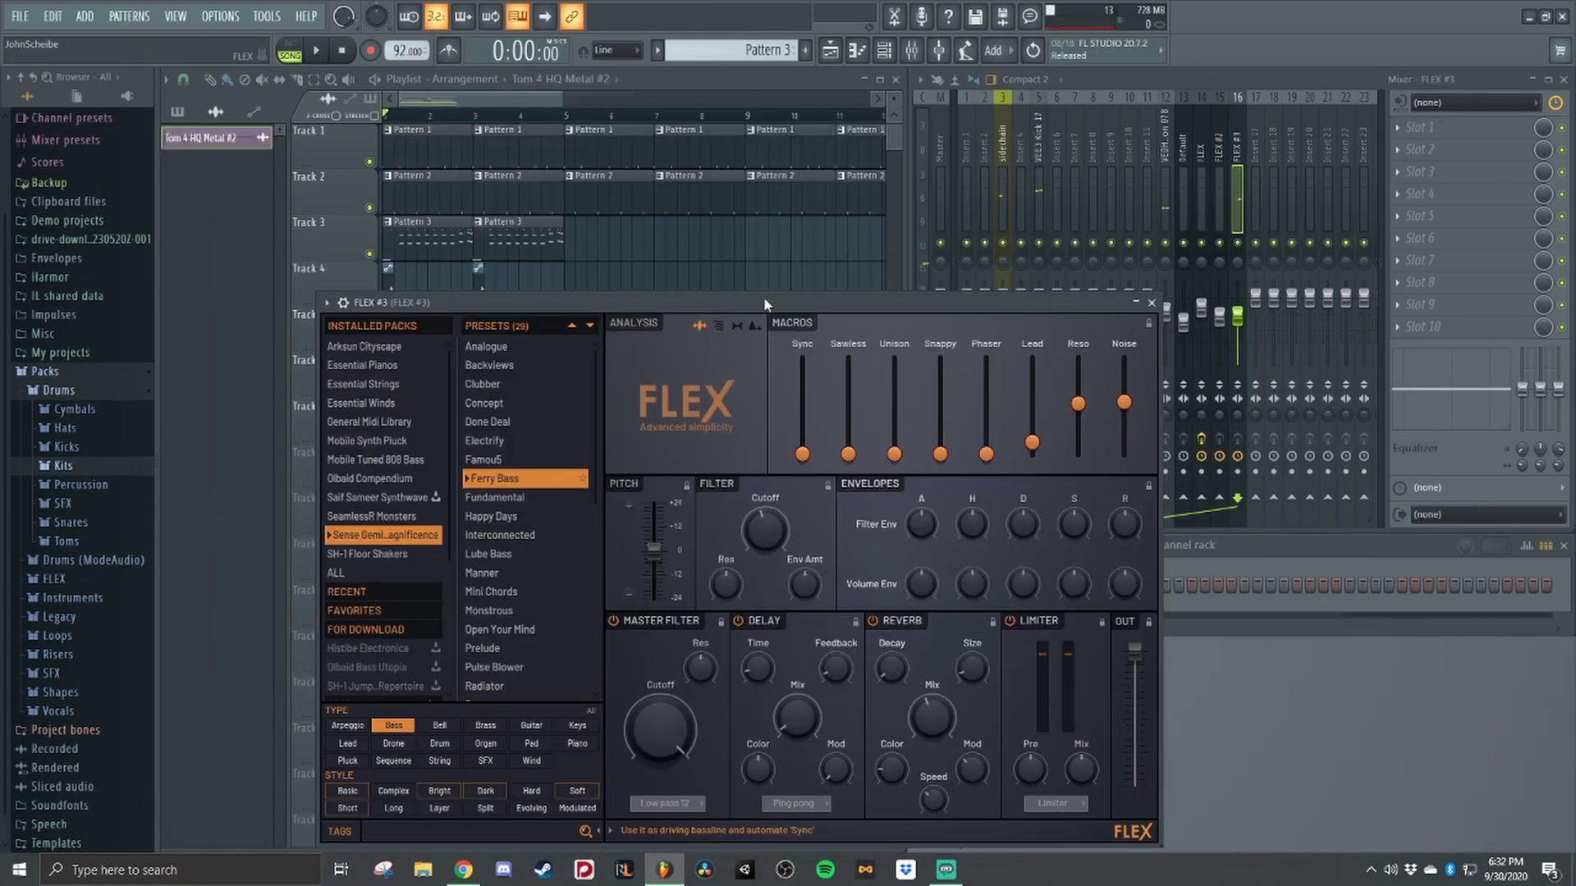
Move the FLEX #3 window aside, close it, and show all channels in the channel rack.
left_click_drag(764, 297, 1032, 262)
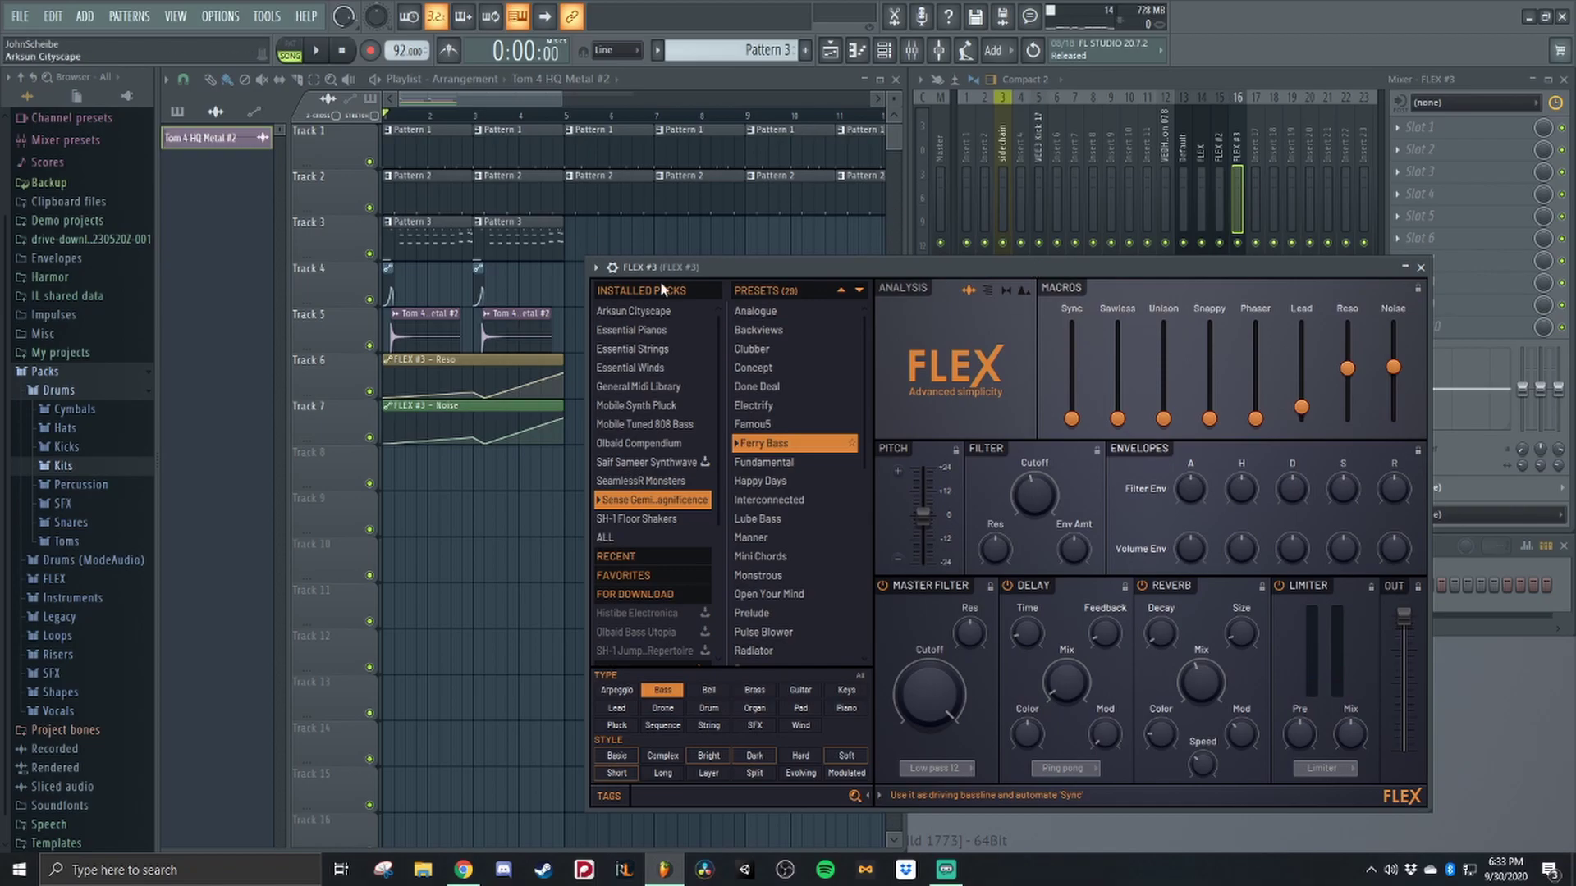
left_click(1421, 268)
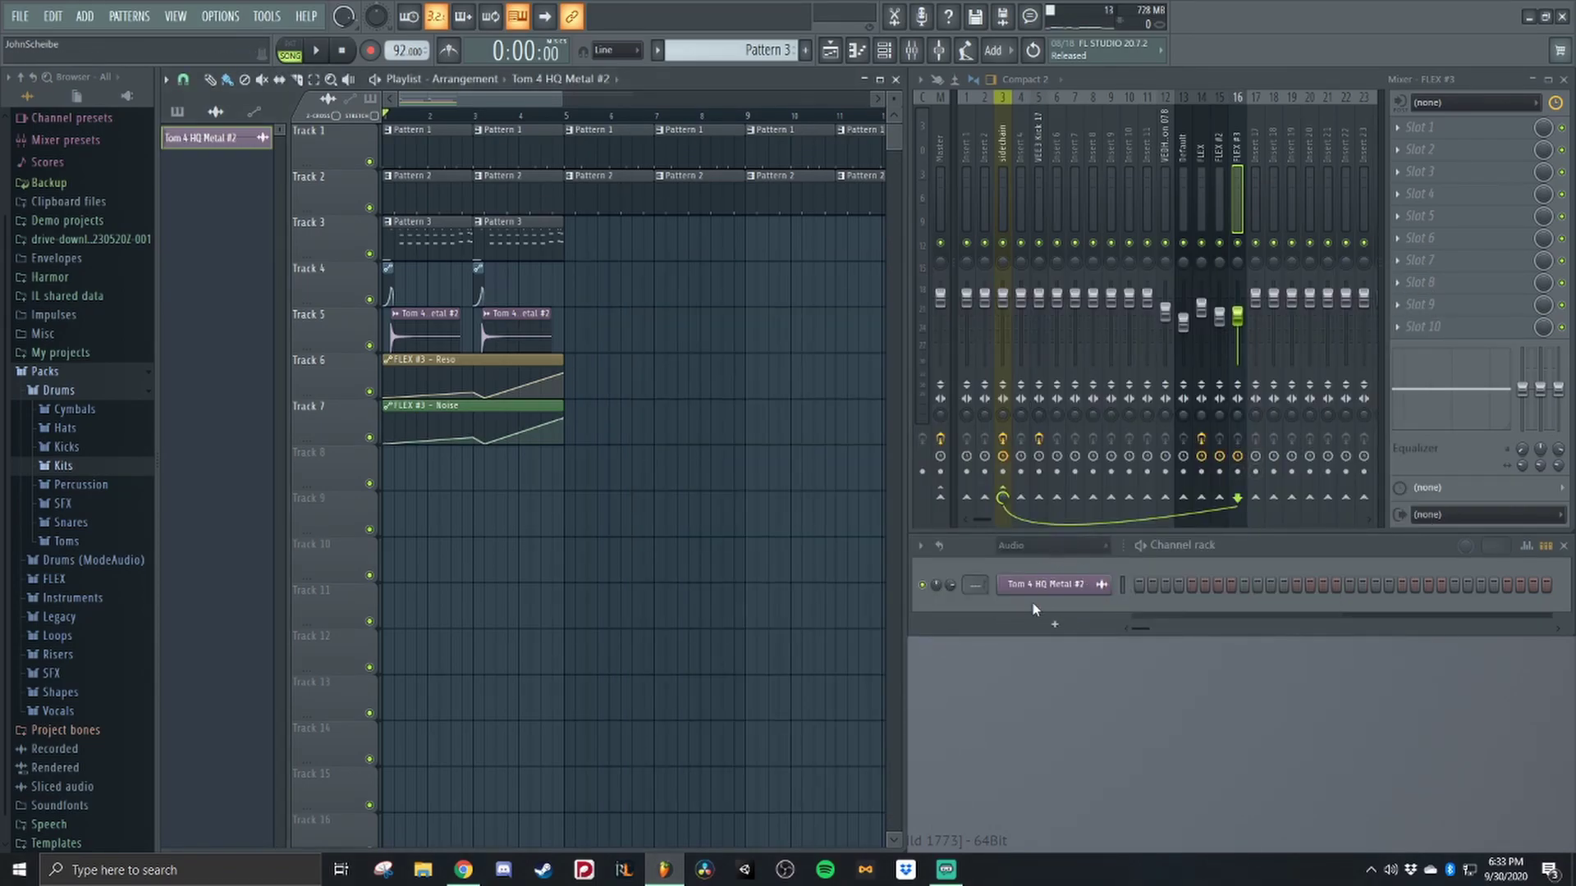
key("Page_Up")
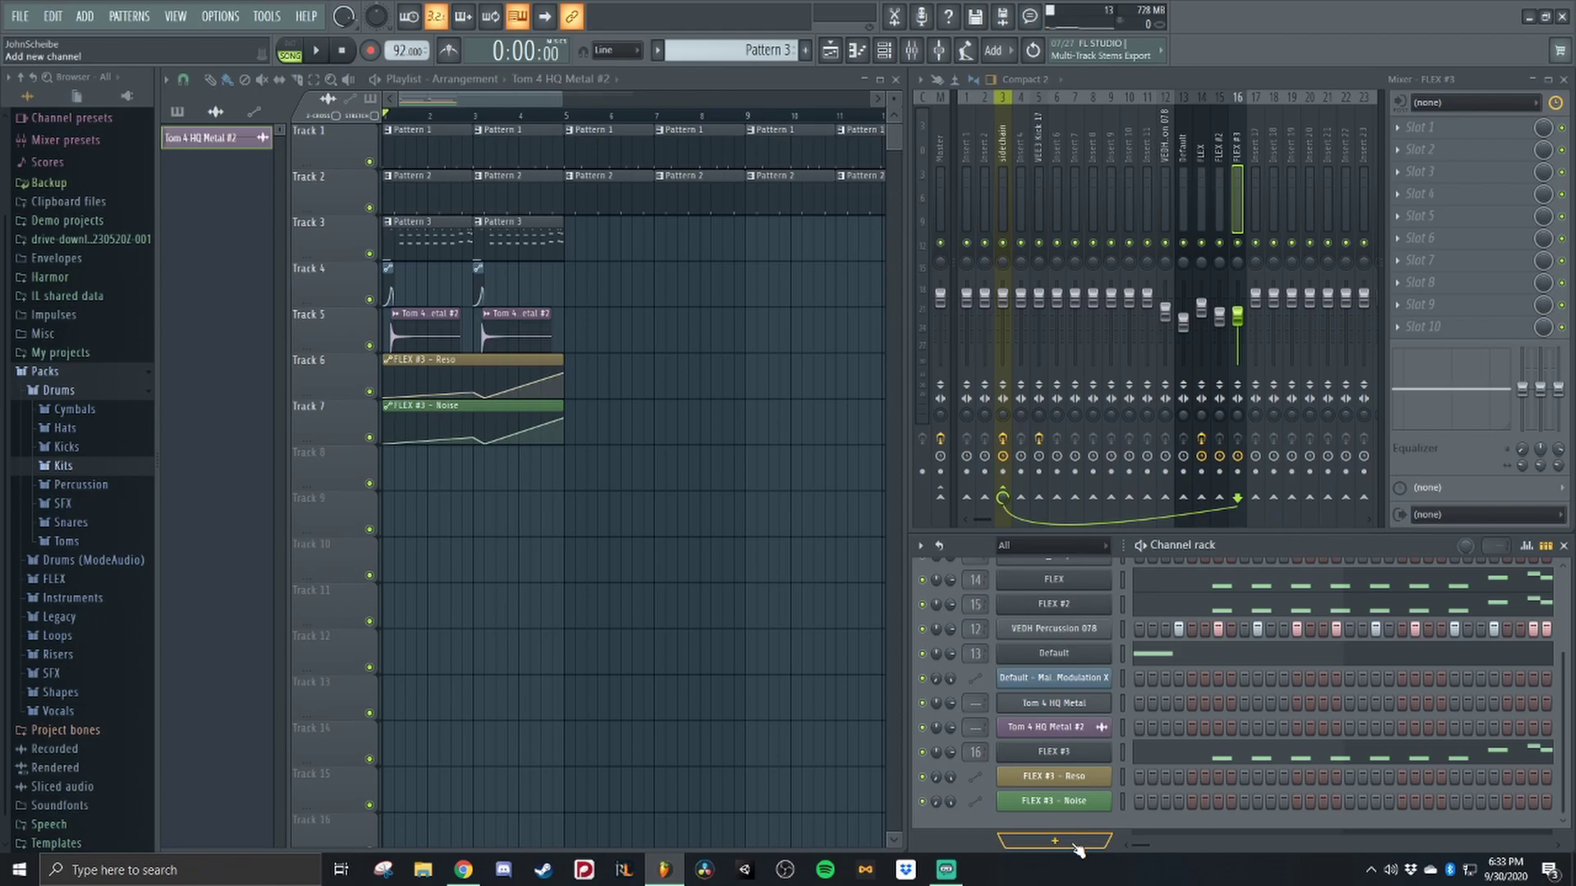
Place hi-hat steps in Pattern 7, extending the 808 CH and 808 OH rows past the first bar.
left_click_drag(1141, 801, 1524, 816)
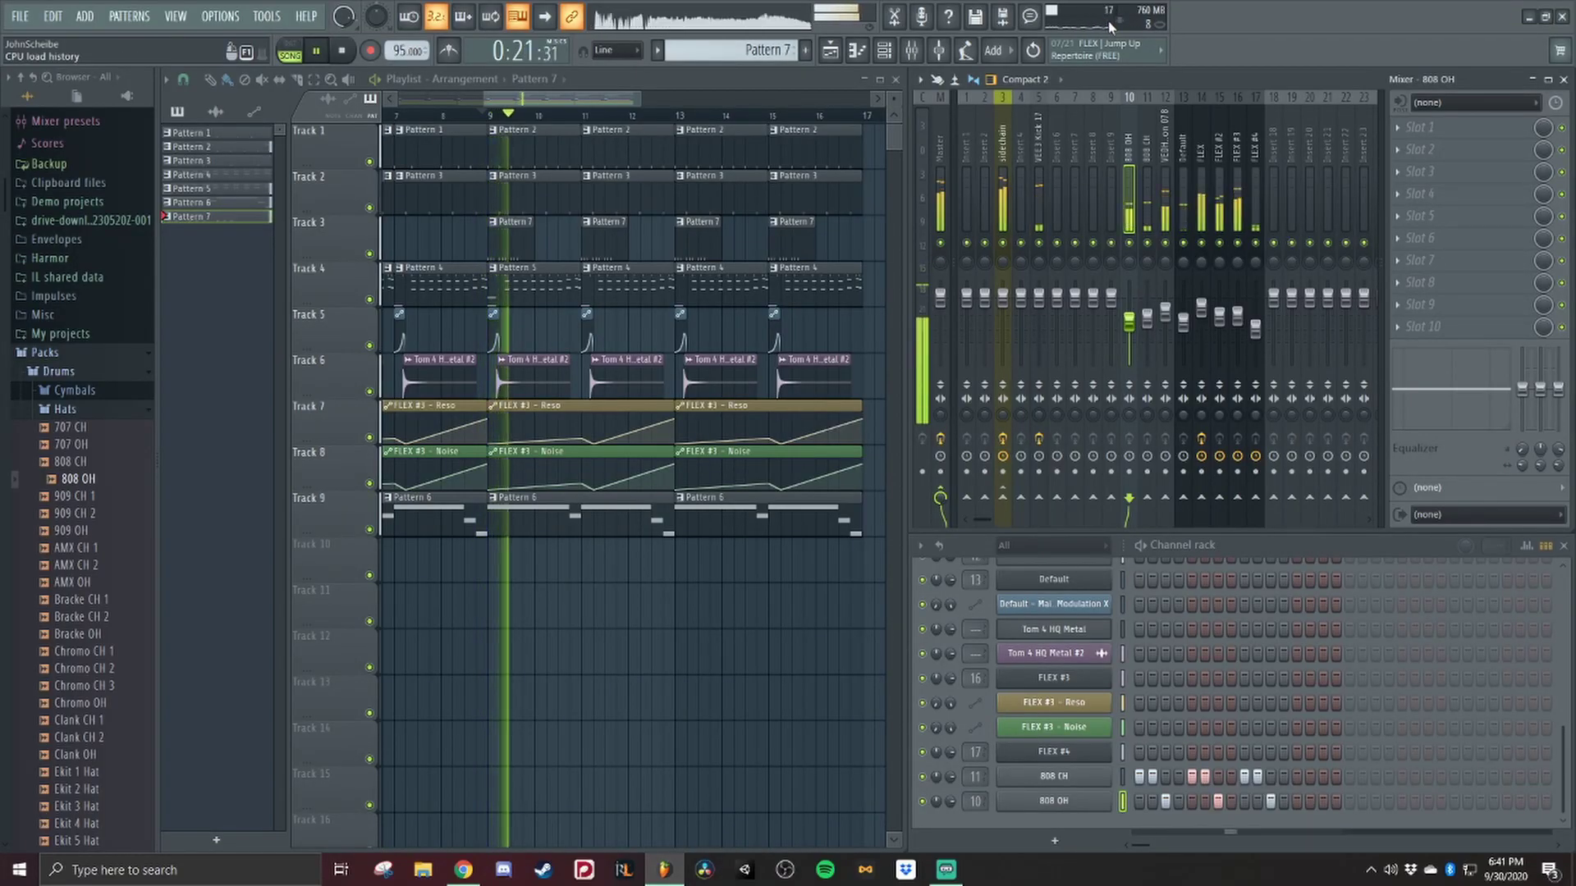
key("space")
left_click(1296, 777)
left_click(1323, 801)
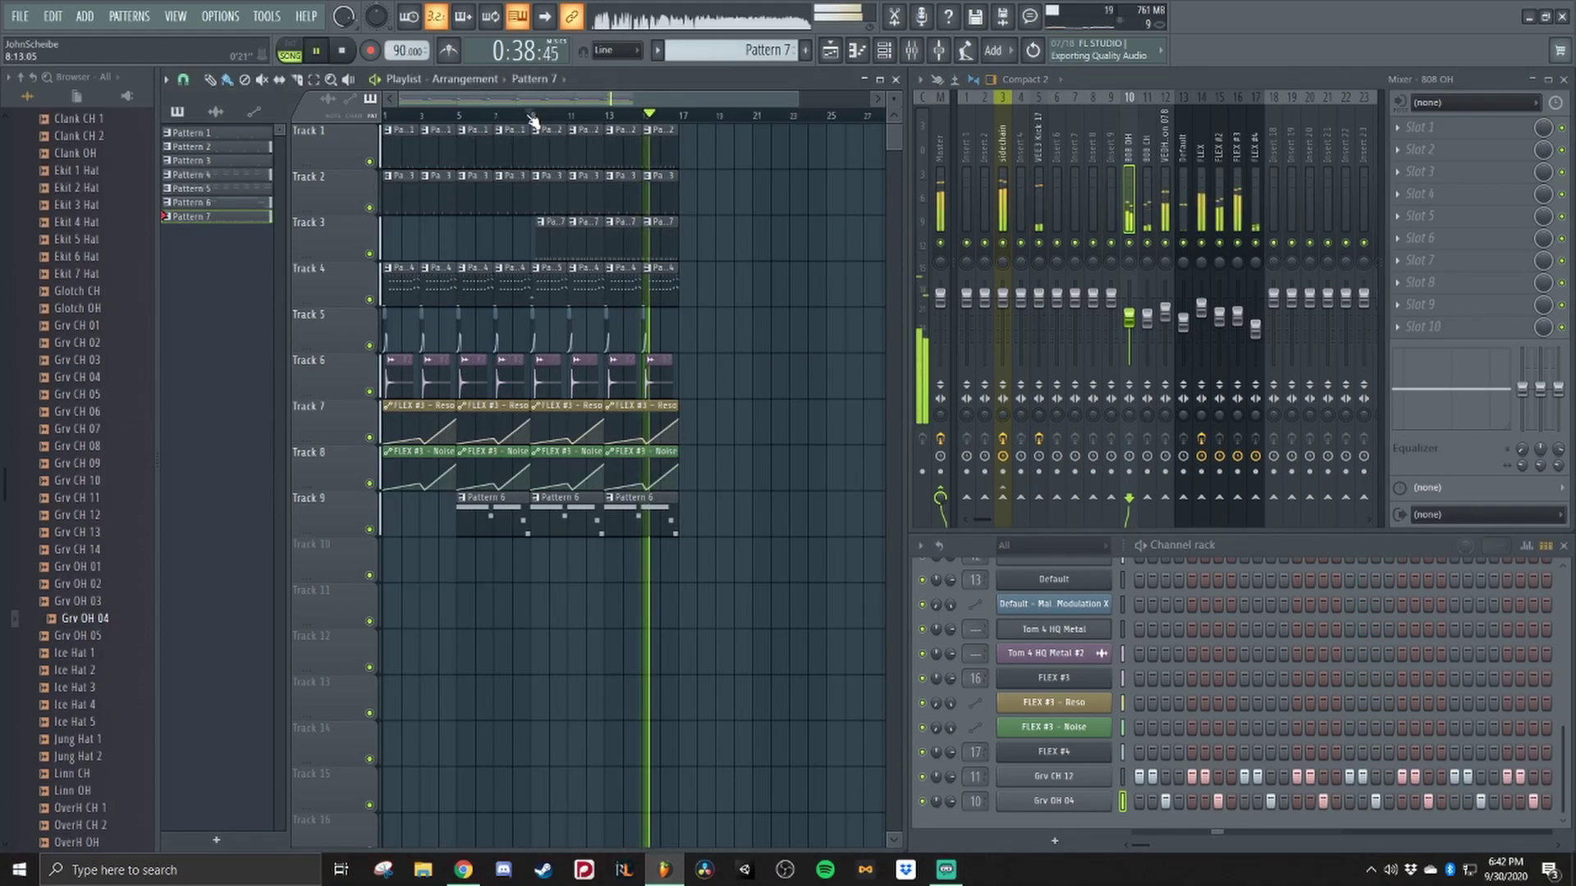
Stop playback and box-select the playlist clips on tracks 1 to 9 from about bar 3 onward.
scroll(546, 130, "down", 3)
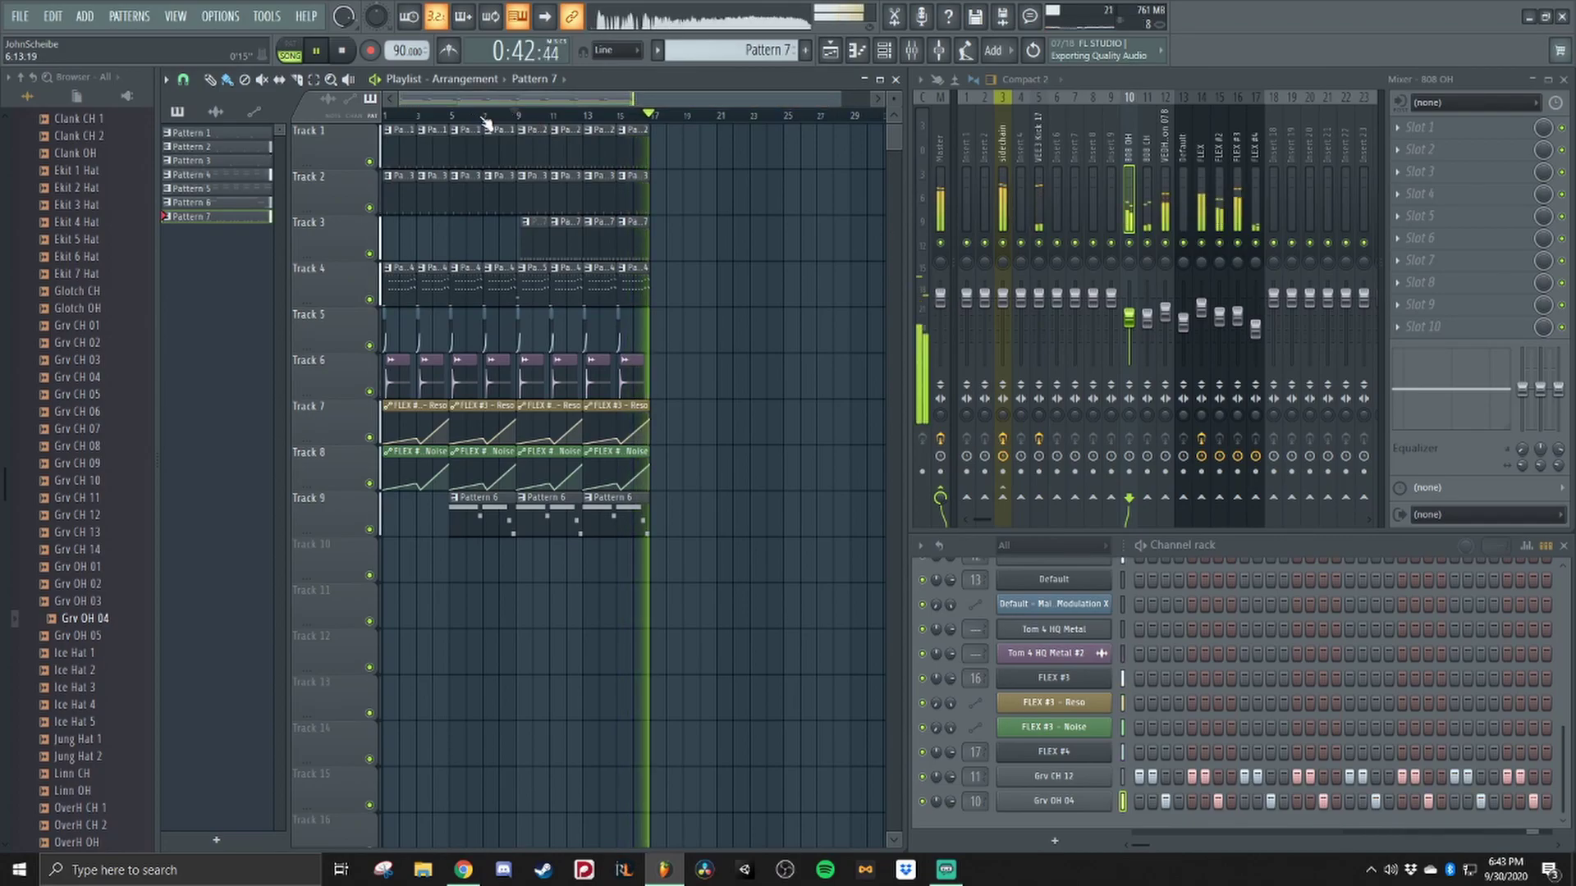
key("space")
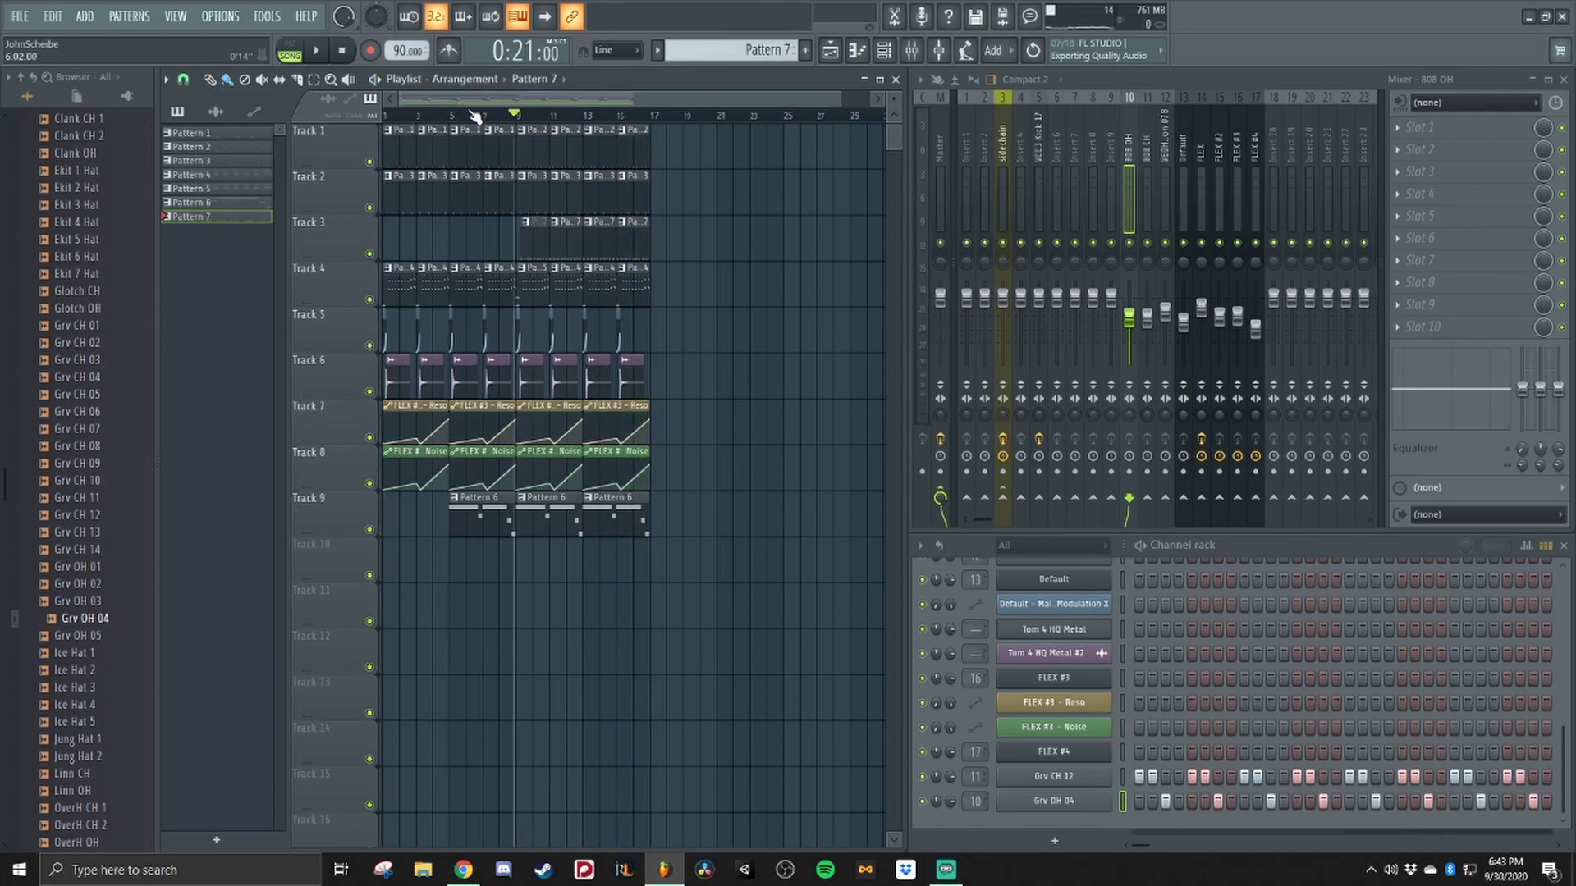
scroll(475, 116, "down", 1)
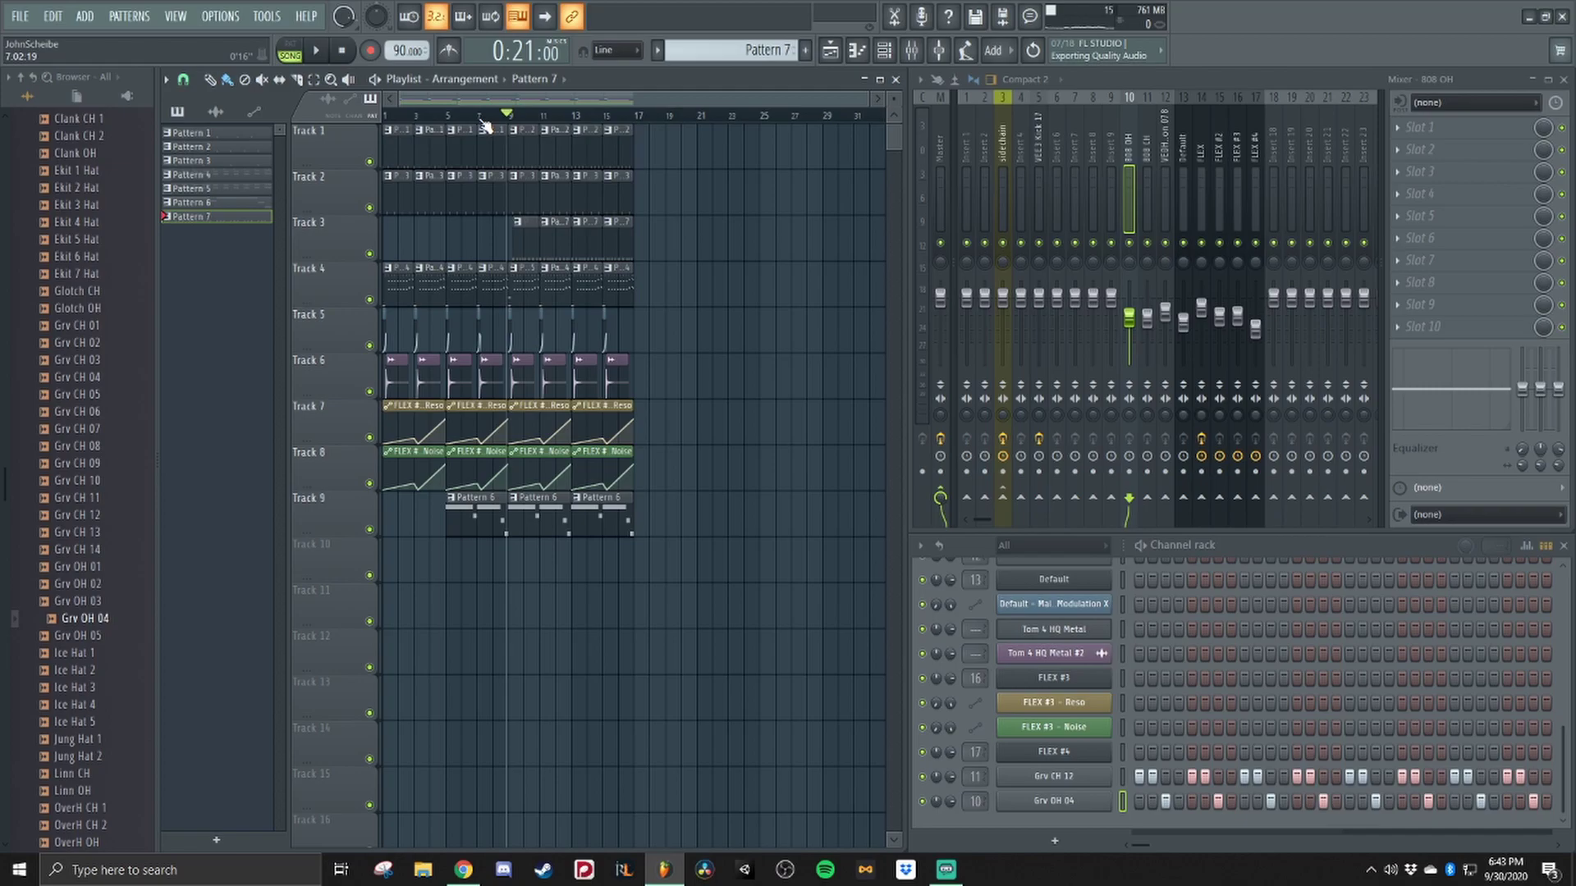
left_click_drag(780, 626, 425, 138)
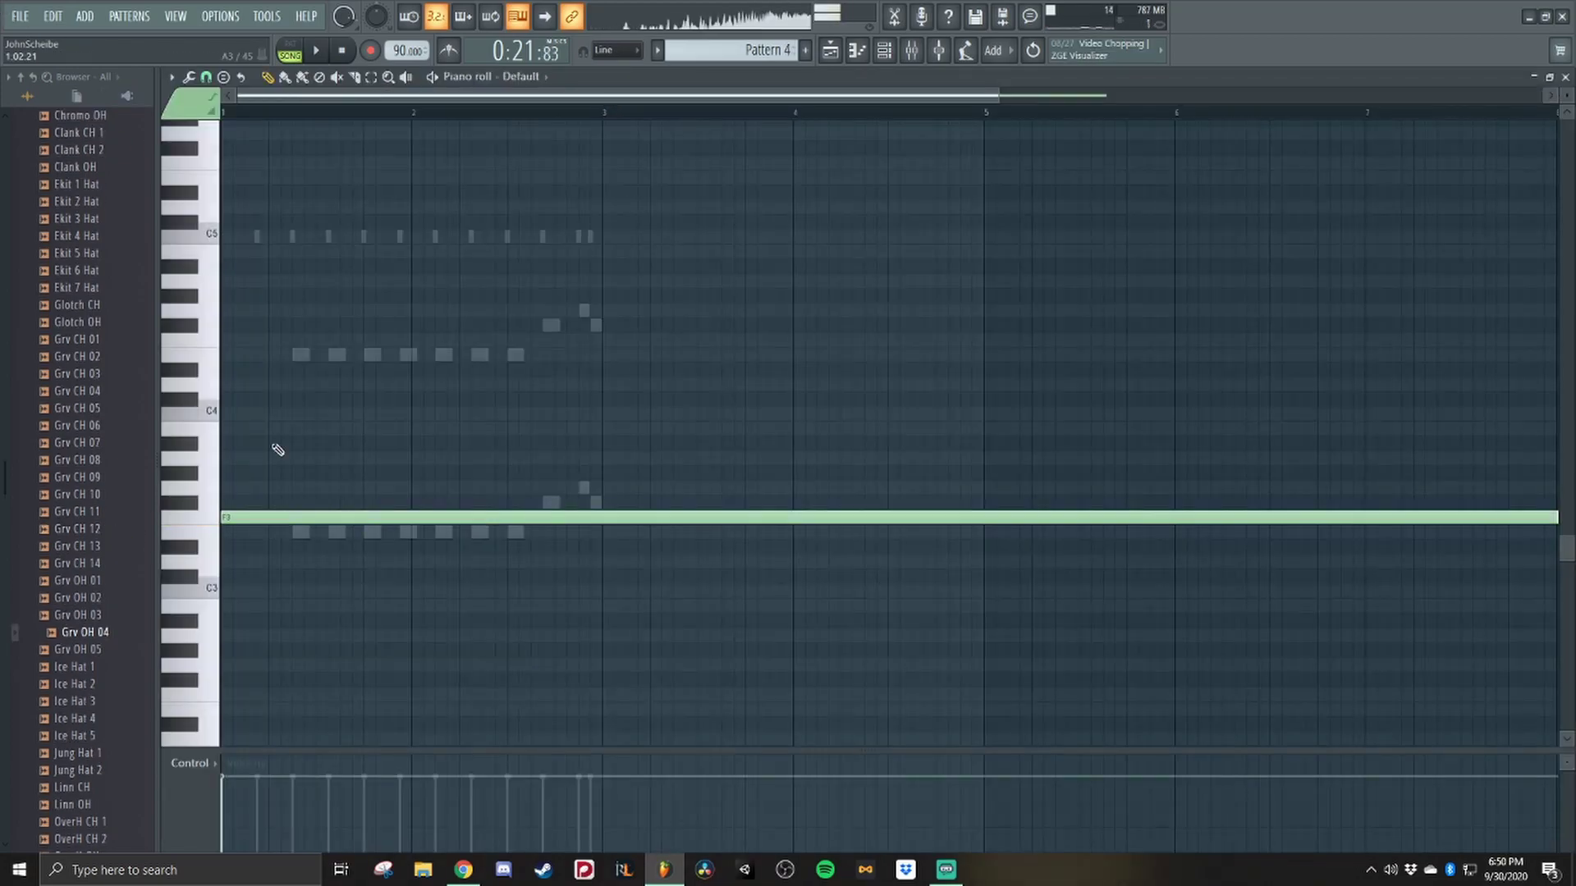
left_click_drag(466, 394, 466, 541)
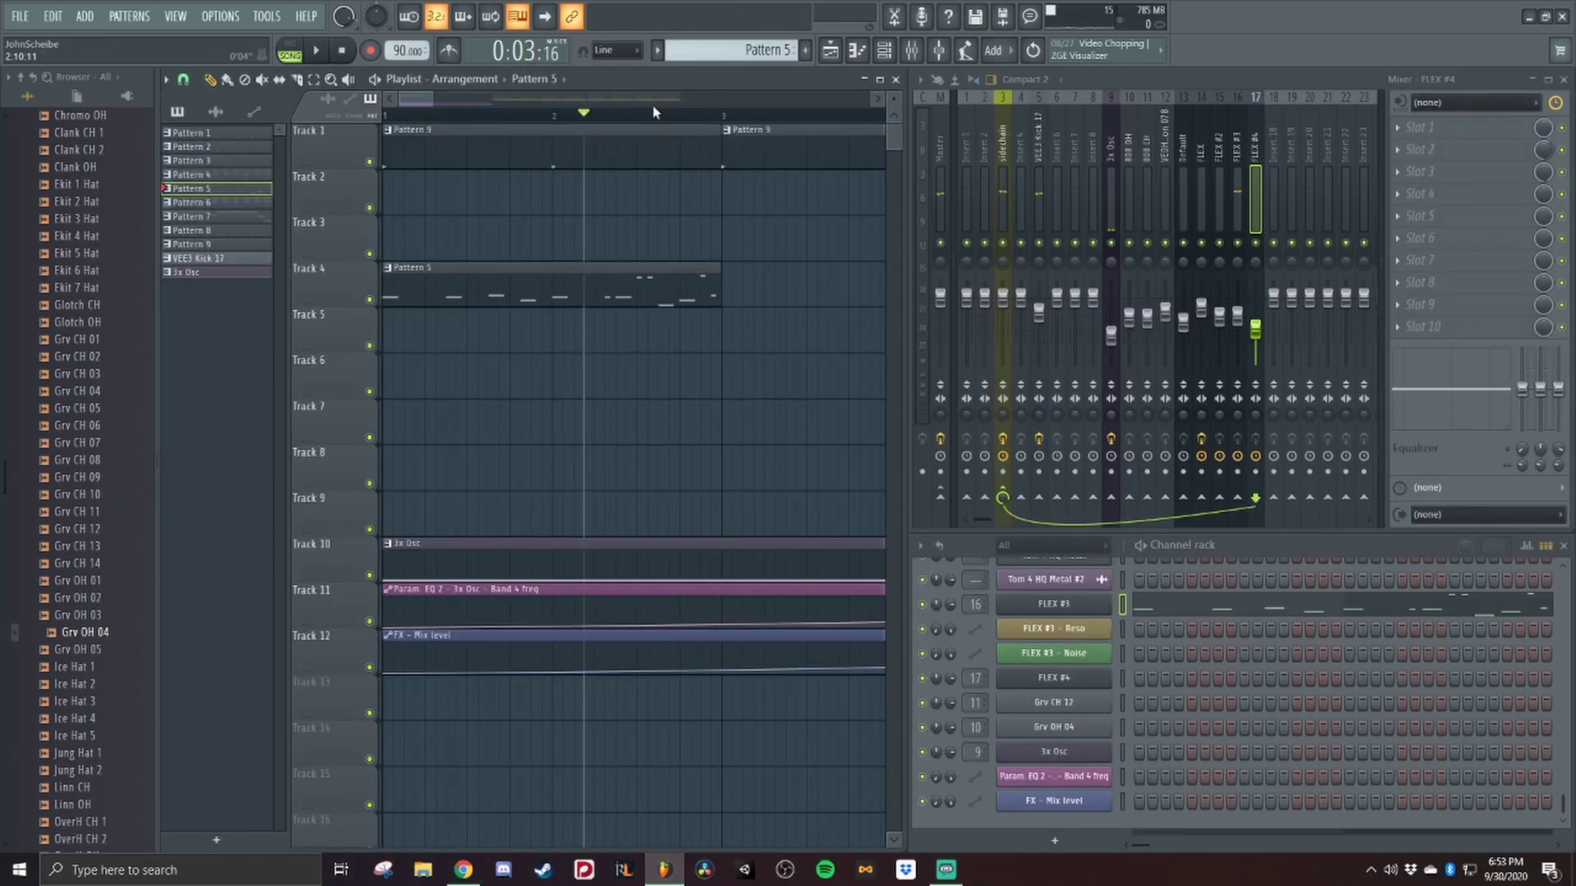
Duplicate the Pattern 5 clip on track 4 three times in a row after the original and toggle playback.
left_click_drag(653, 106, 661, 123)
scroll(662, 123, "down", 1)
left_click_drag(500, 305, 303, 251)
key("ctrl+b")
key("ctrl+b")
key("ctrl+b")
key("space")
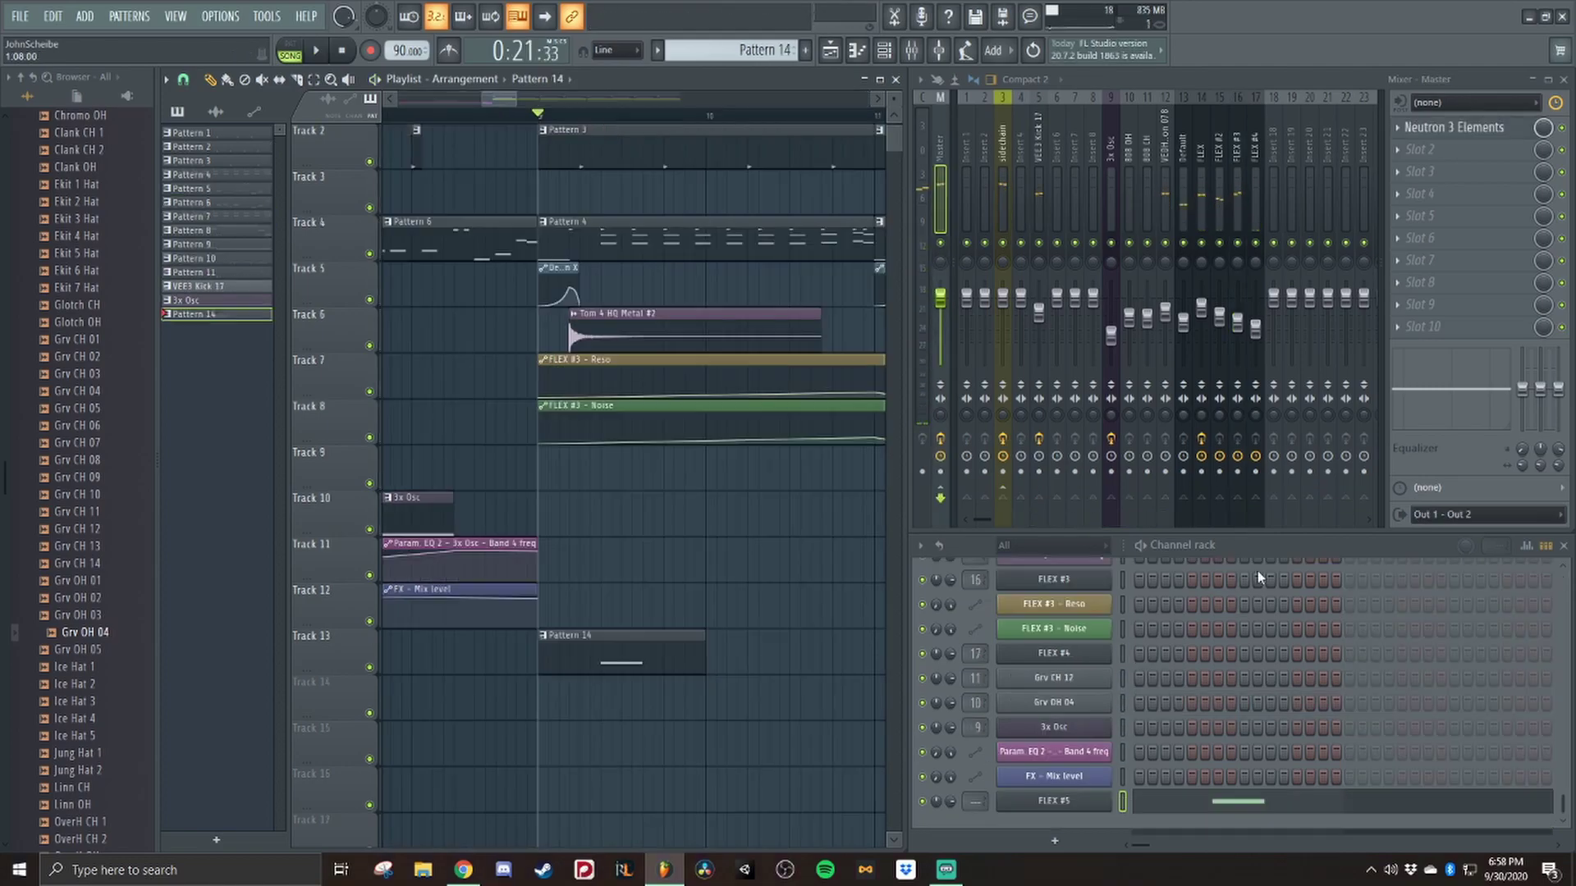
Route the selected FLEX #5 channel to mixer insert 8.
right_click(1140, 171)
left_click(1118, 153)
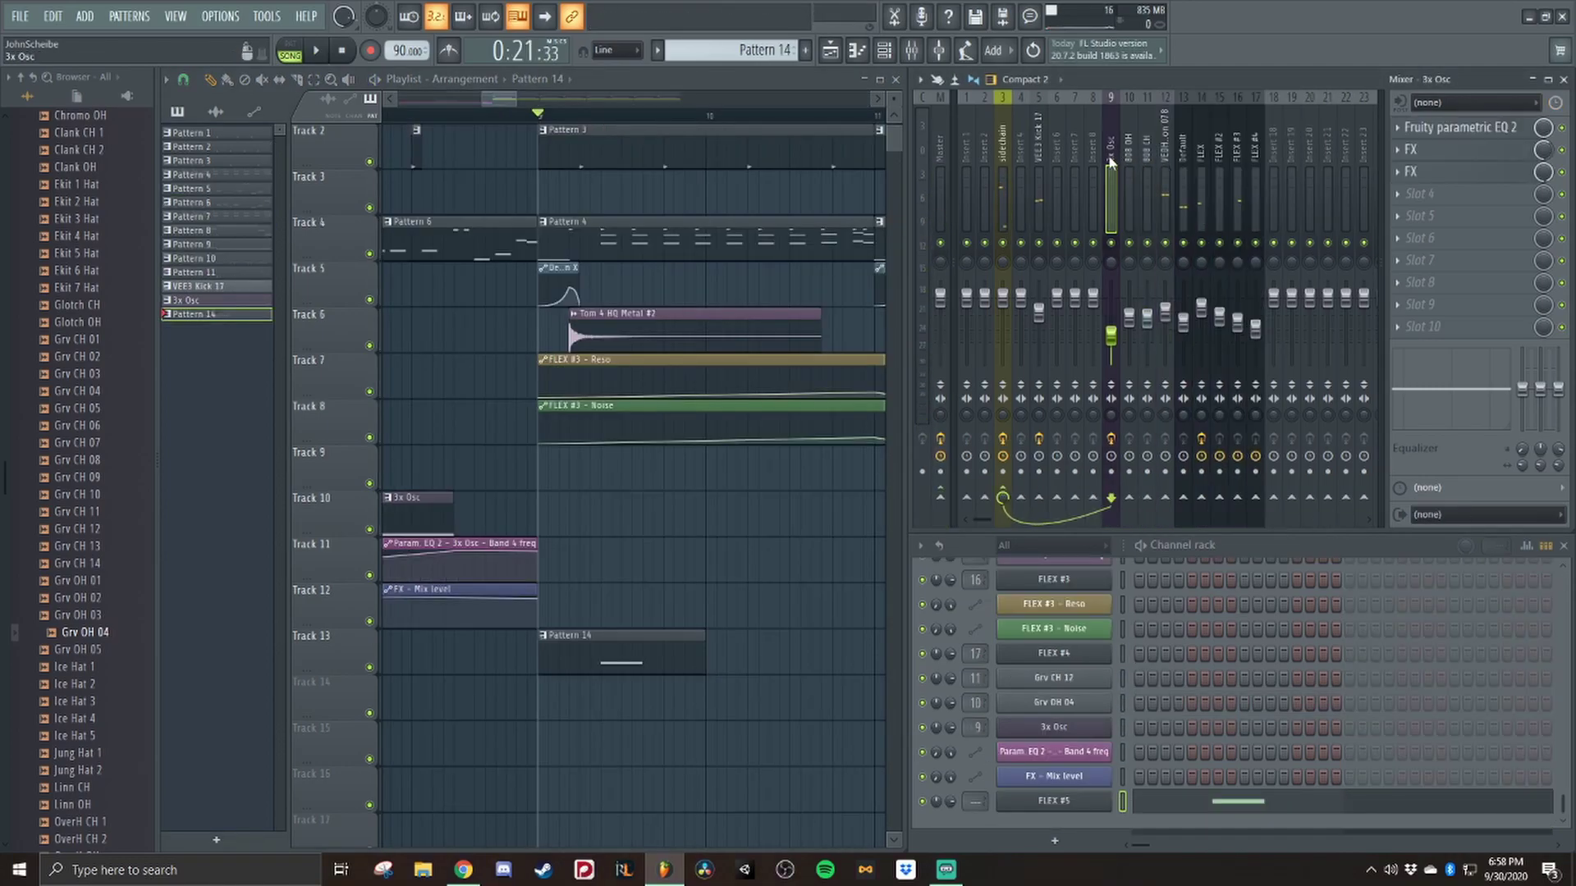
left_click(1095, 145)
right_click(1095, 144)
mouse_move(1159, 264)
left_click(1362, 261)
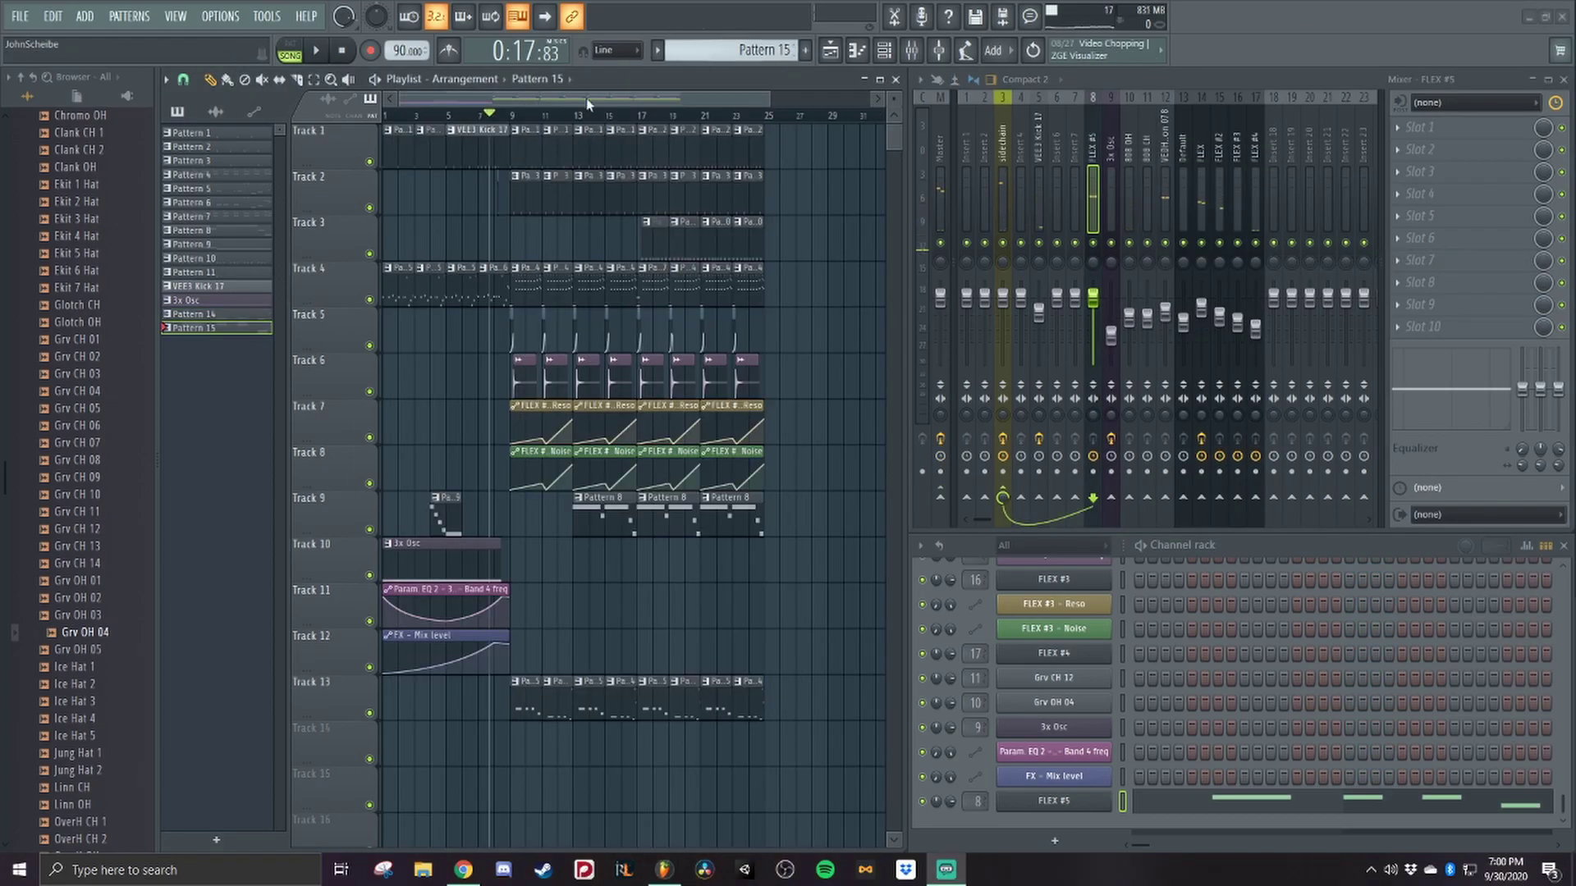
scroll(588, 104, "up", 2)
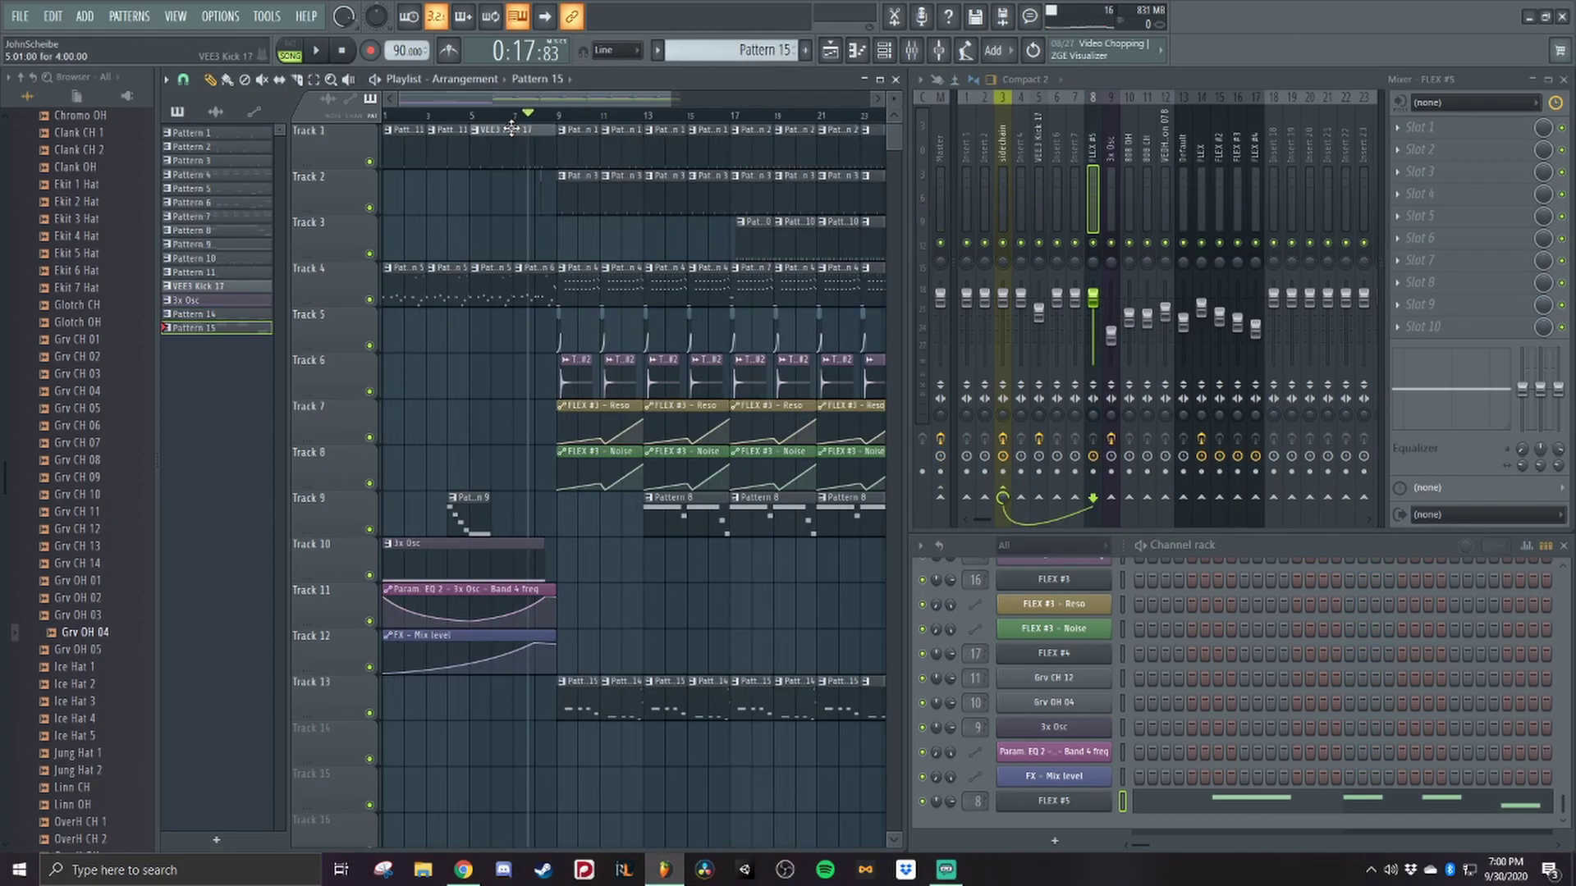
scroll(574, 122, "down", 3)
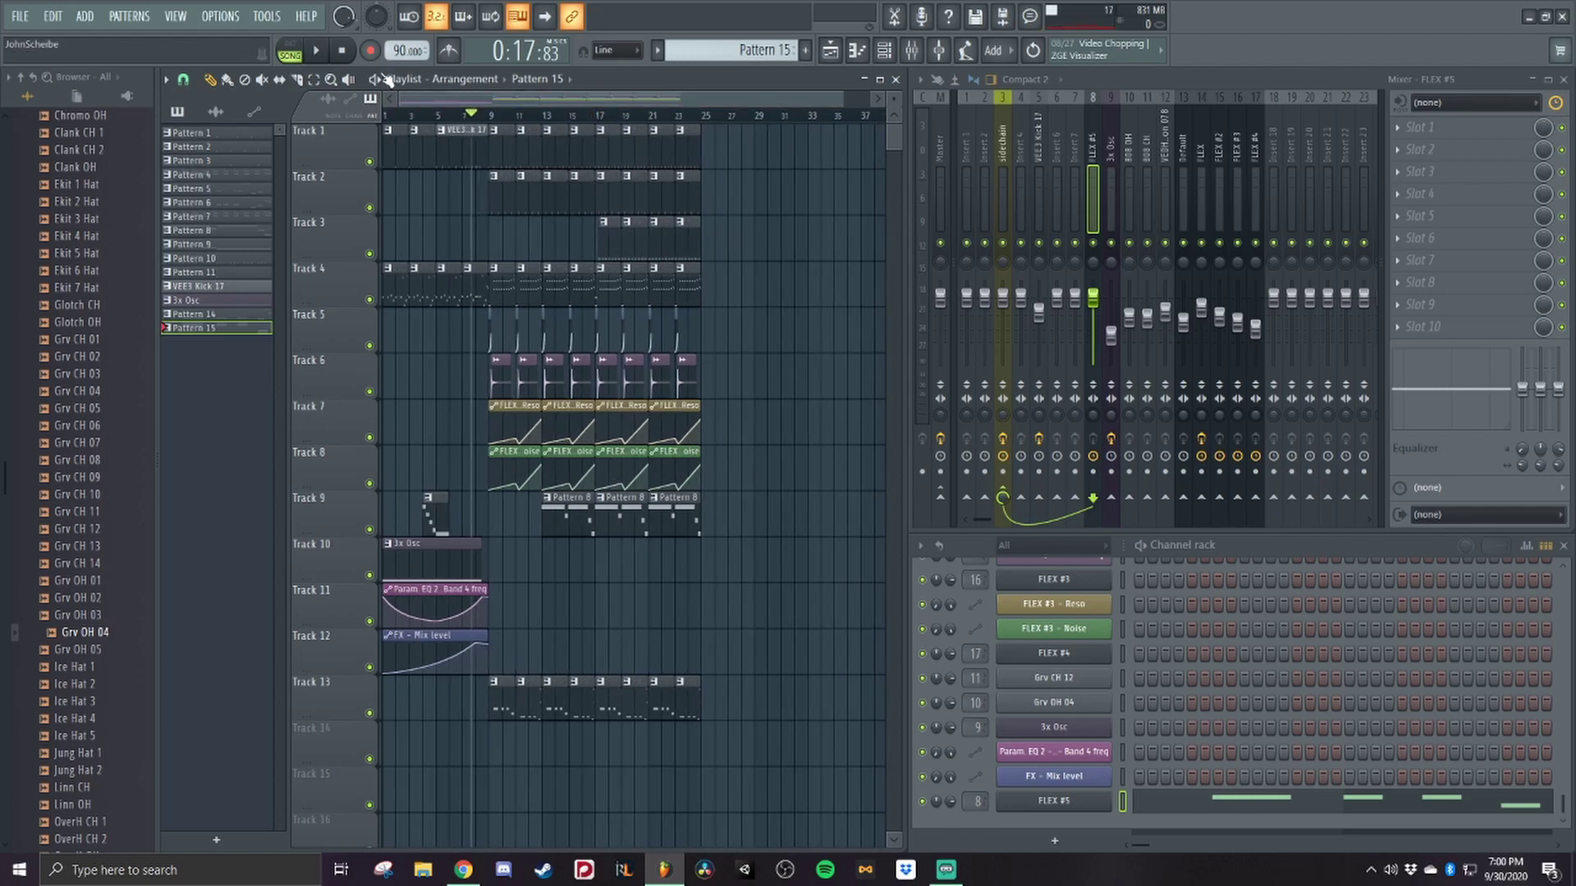
scroll(572, 113, "up", 2)
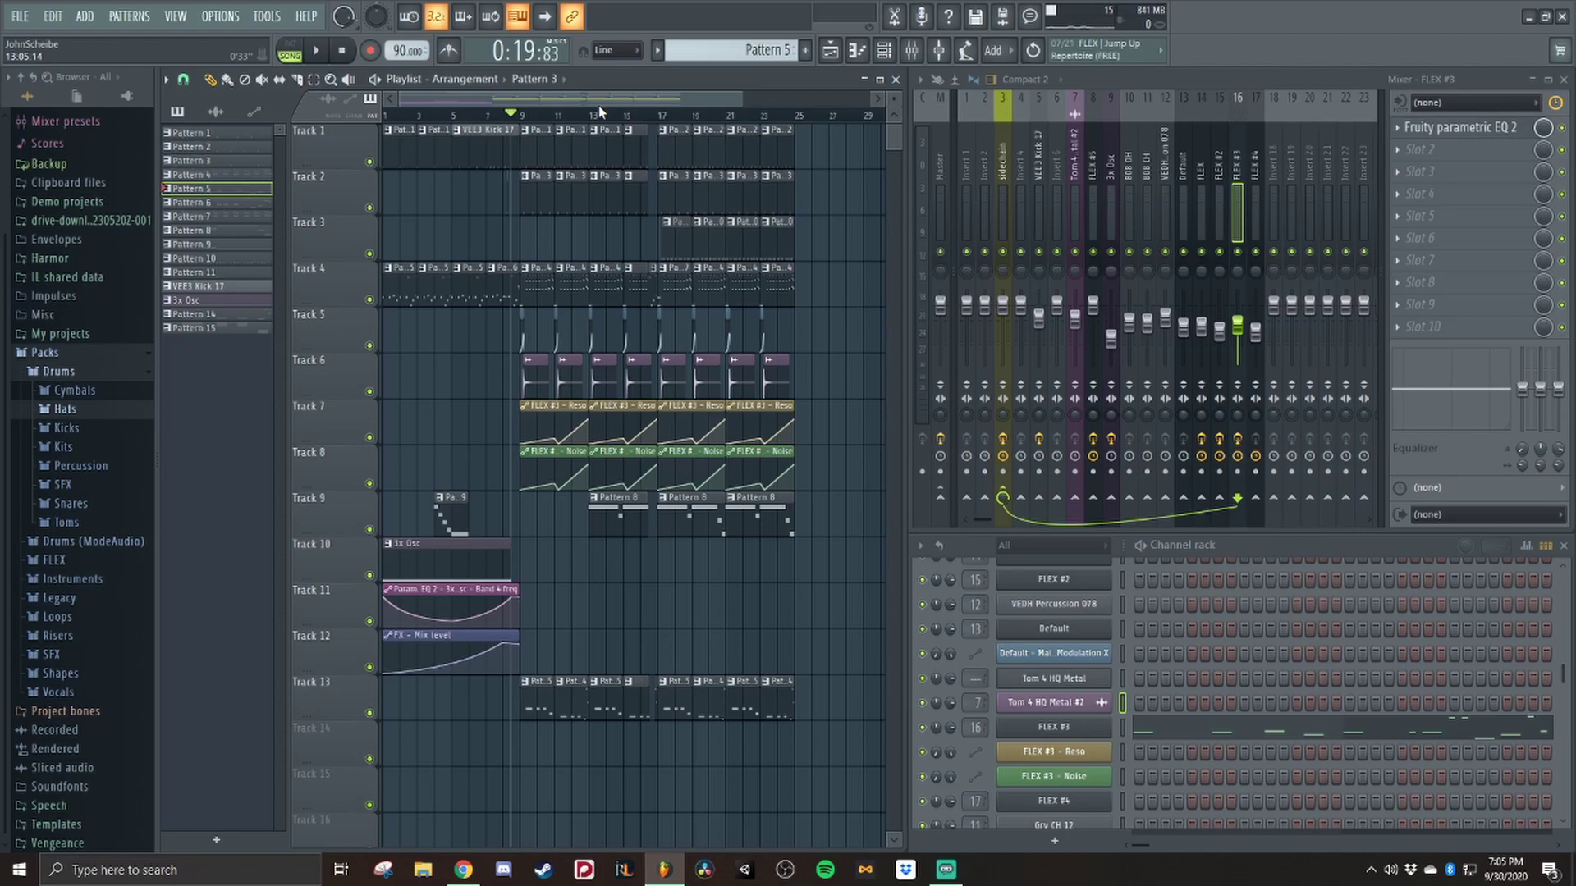
scroll(496, 116, "down", 2)
scroll(496, 116, "up", 4)
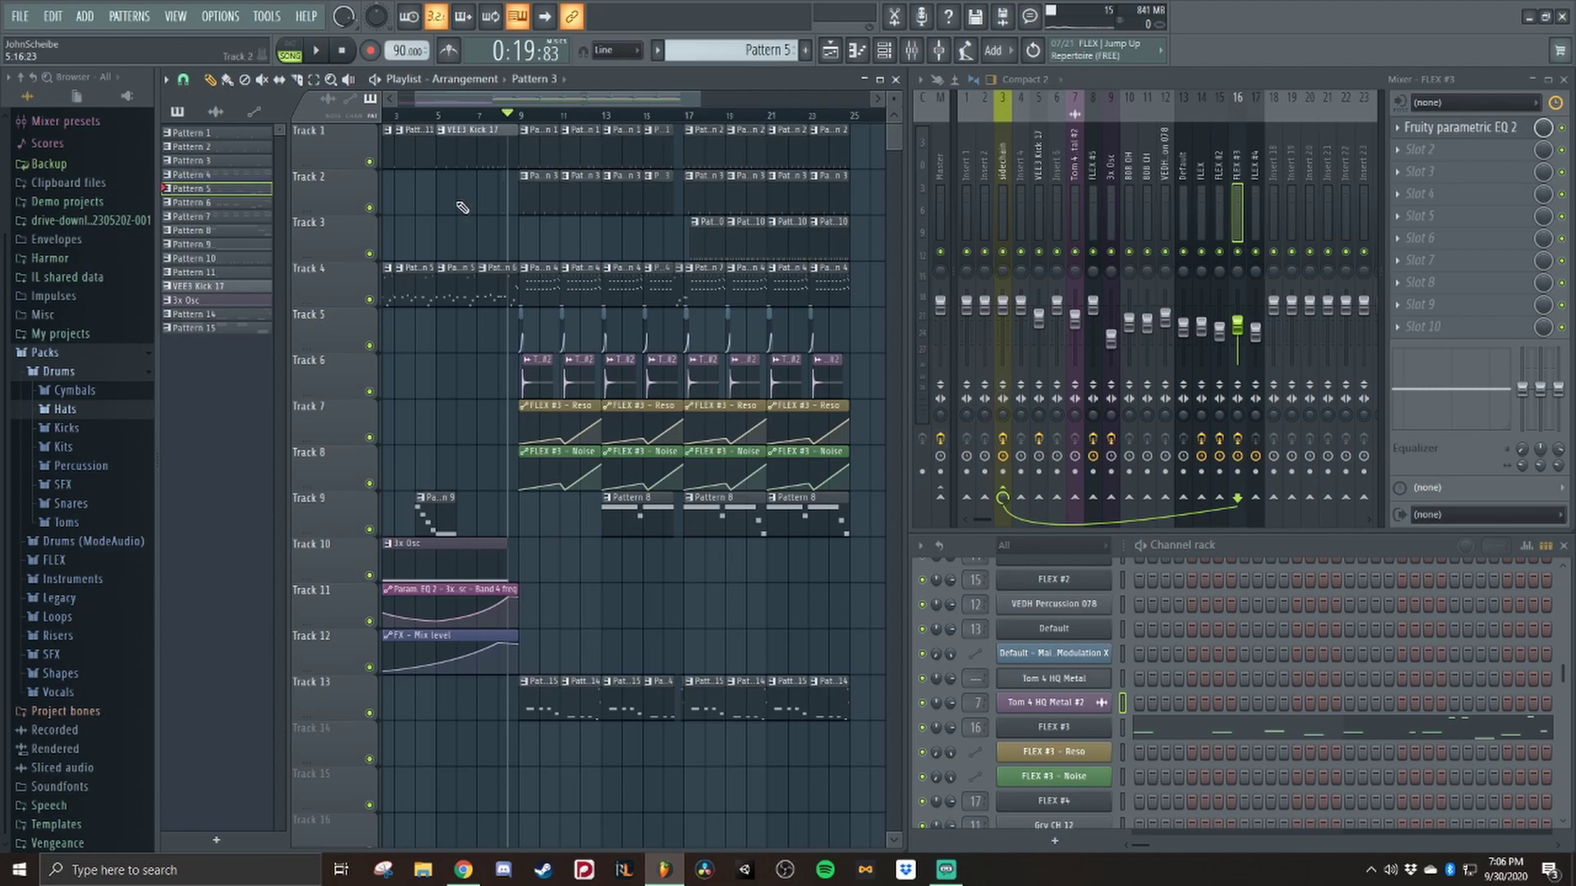
Find VEDH Snare 023 -43ms in the Vengeance VEDH Snares folder and place it on playlist track 15 in bar 9.
scroll(566, 119, "down", 3)
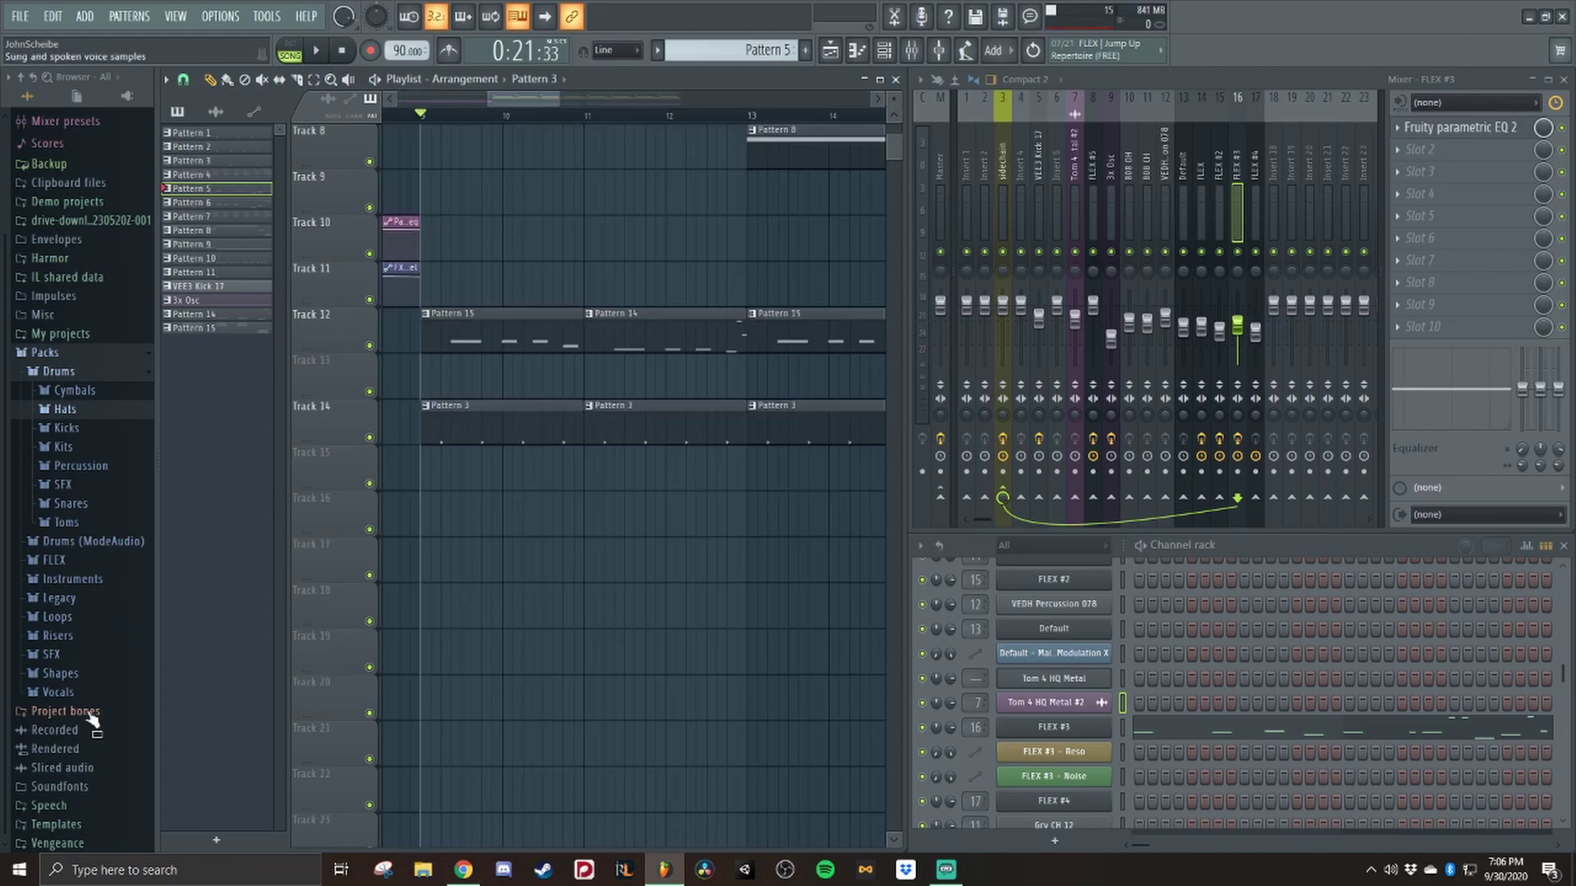
left_click(57, 841)
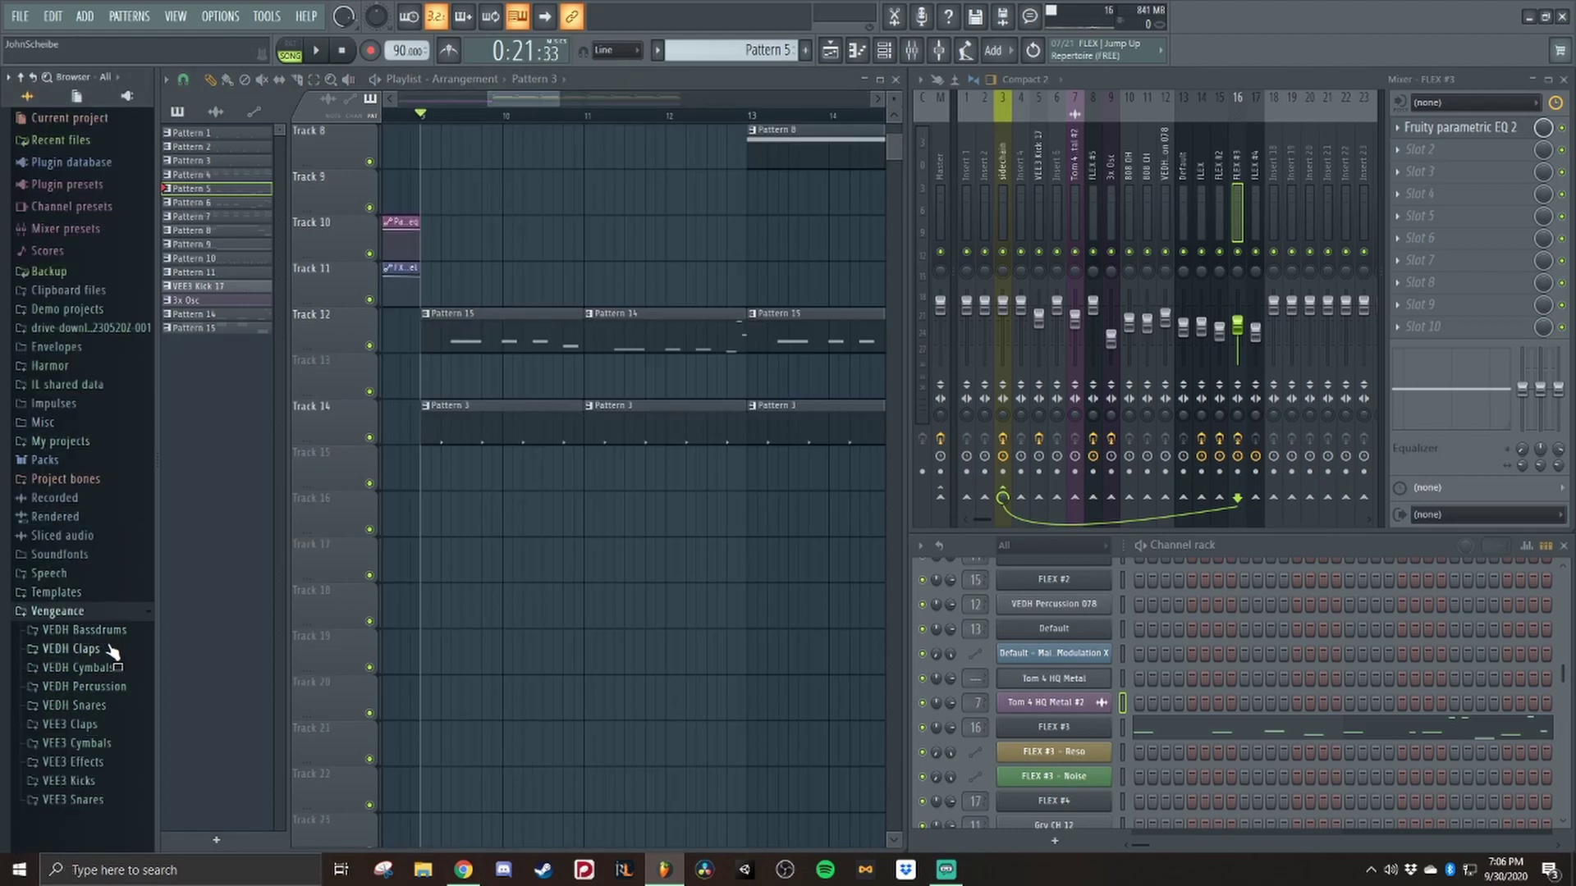
left_click(103, 706)
left_click(110, 588)
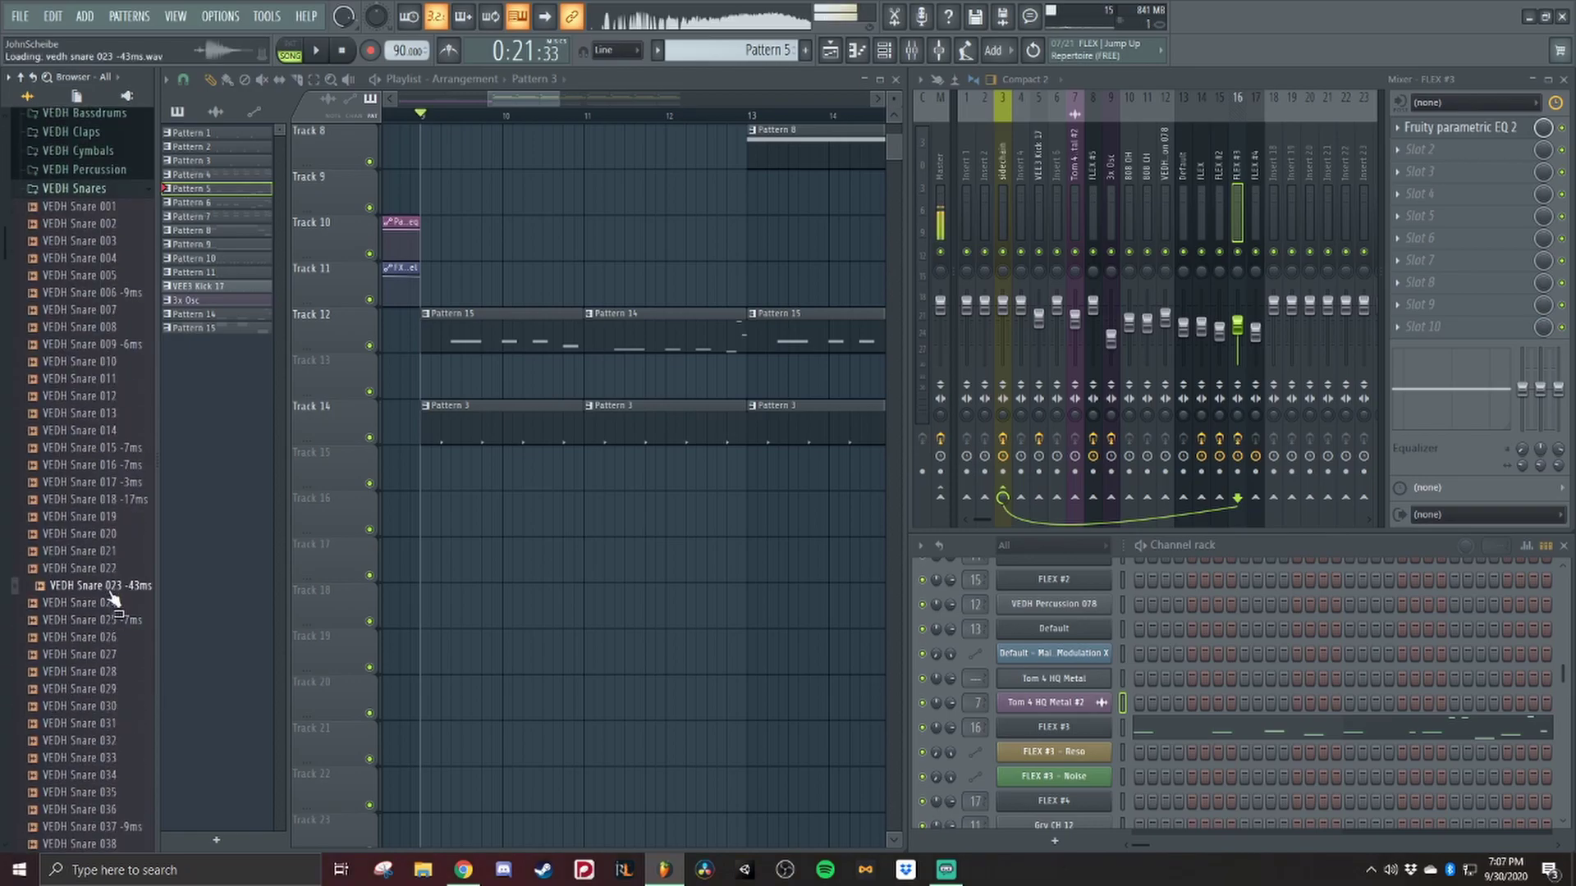
left_click_drag(112, 598, 476, 475)
scroll(488, 132, "up", 2)
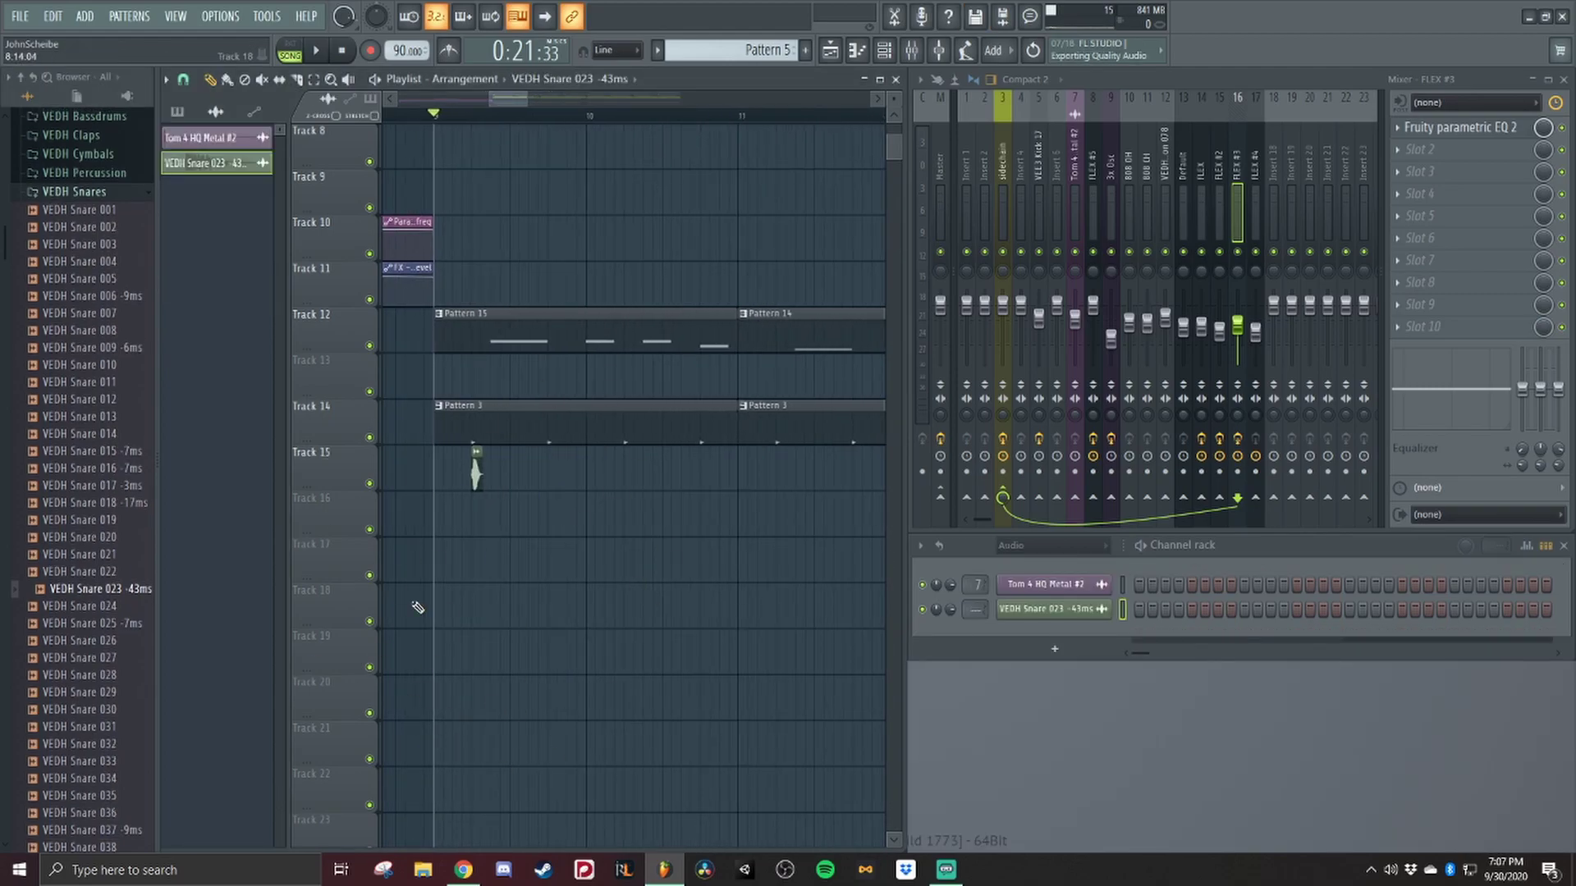
scroll(522, 120, "down", 3)
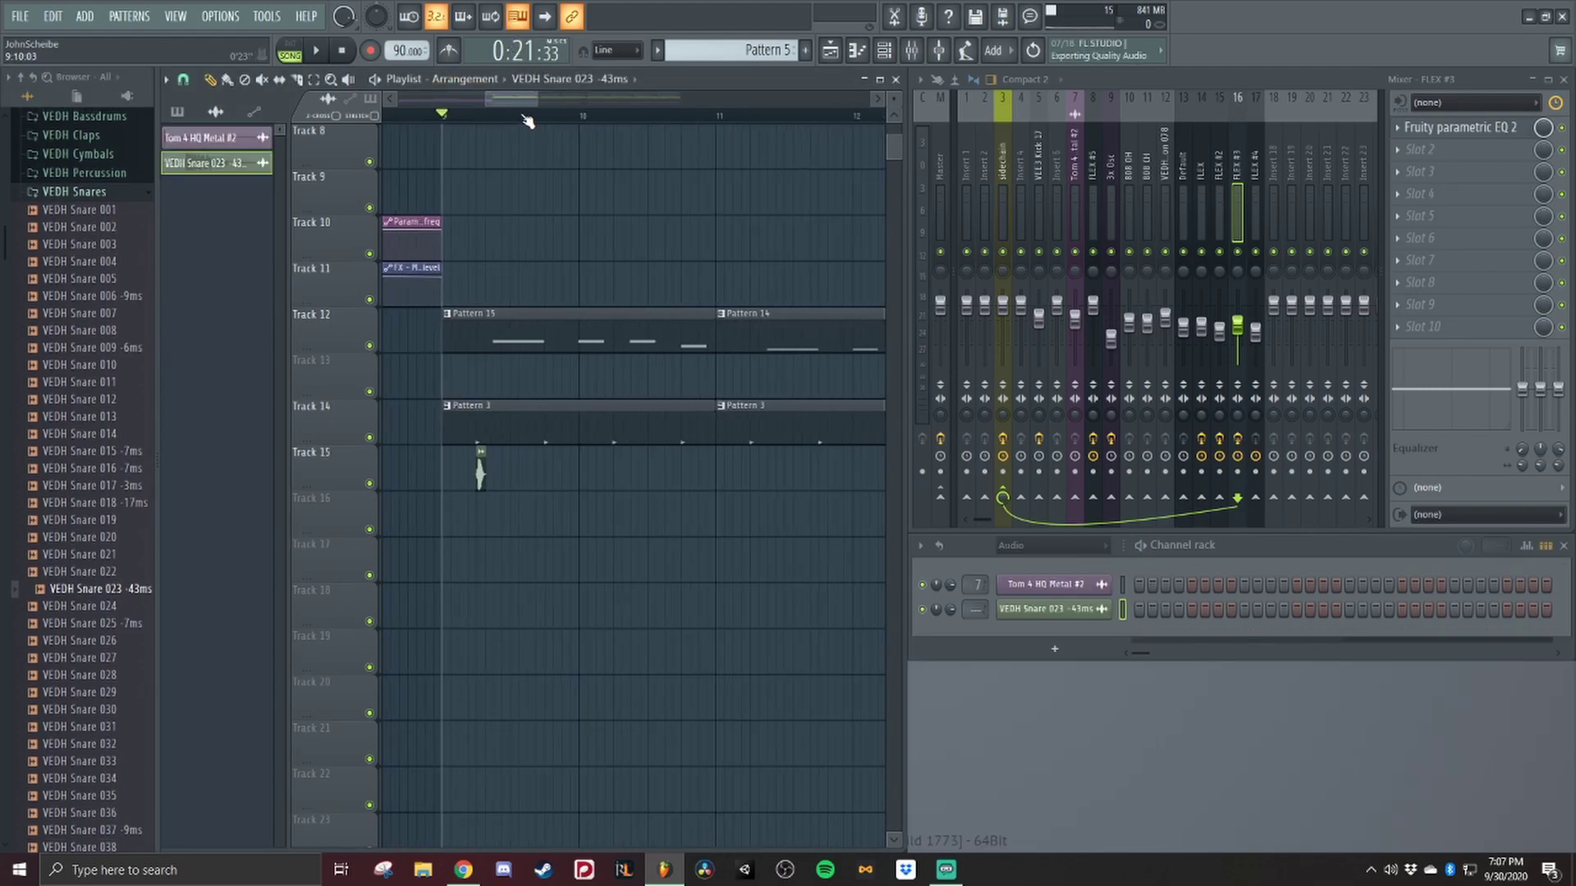
left_click_drag(523, 101, 512, 102)
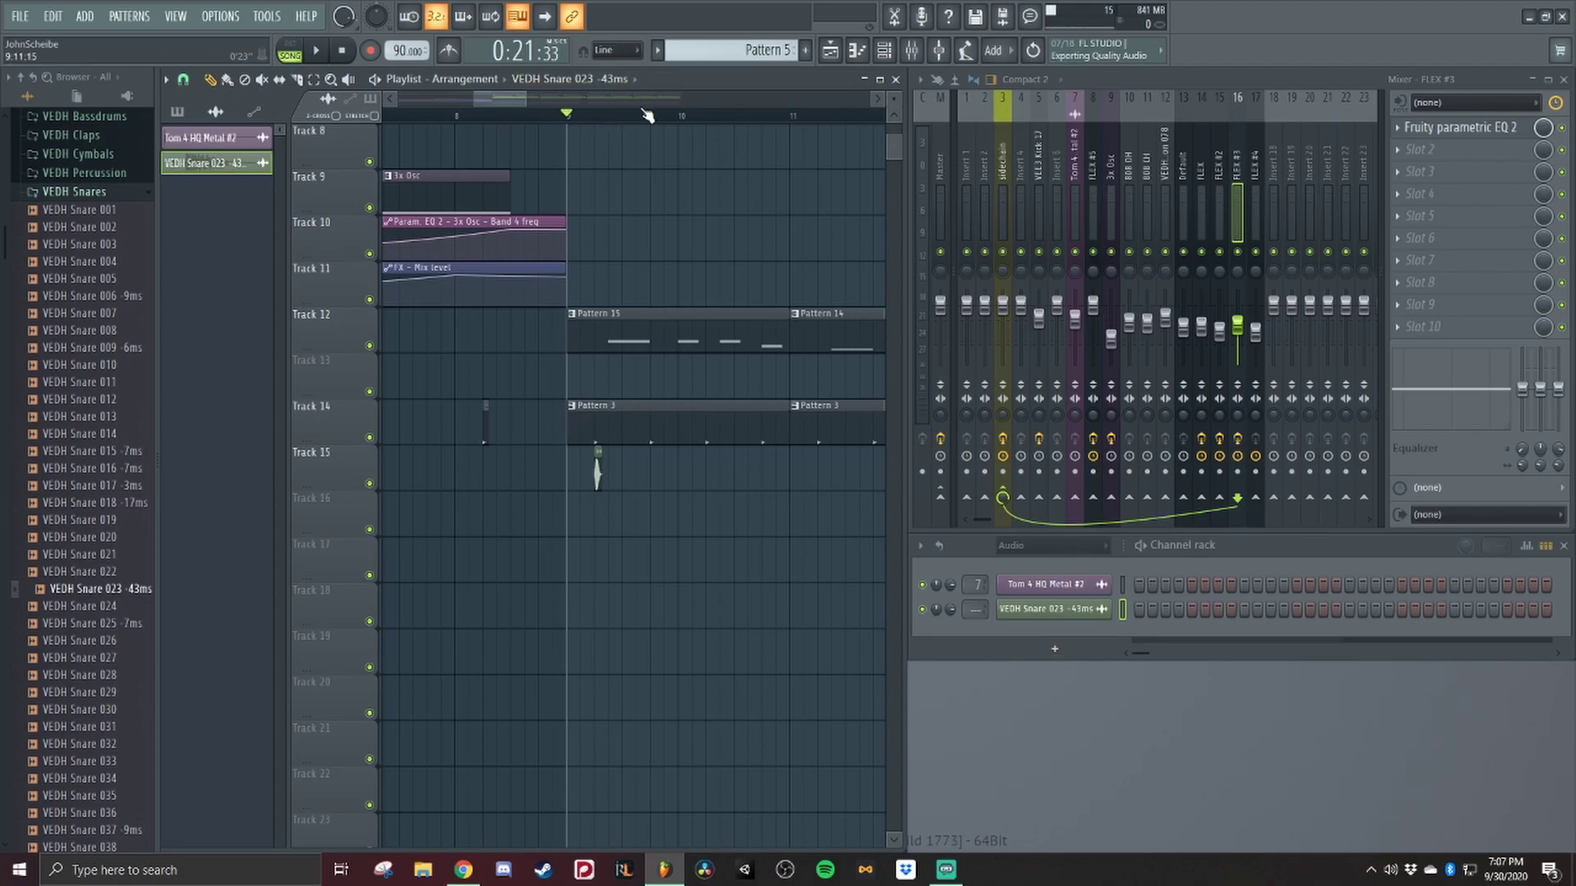
scroll(693, 457, "down", 7)
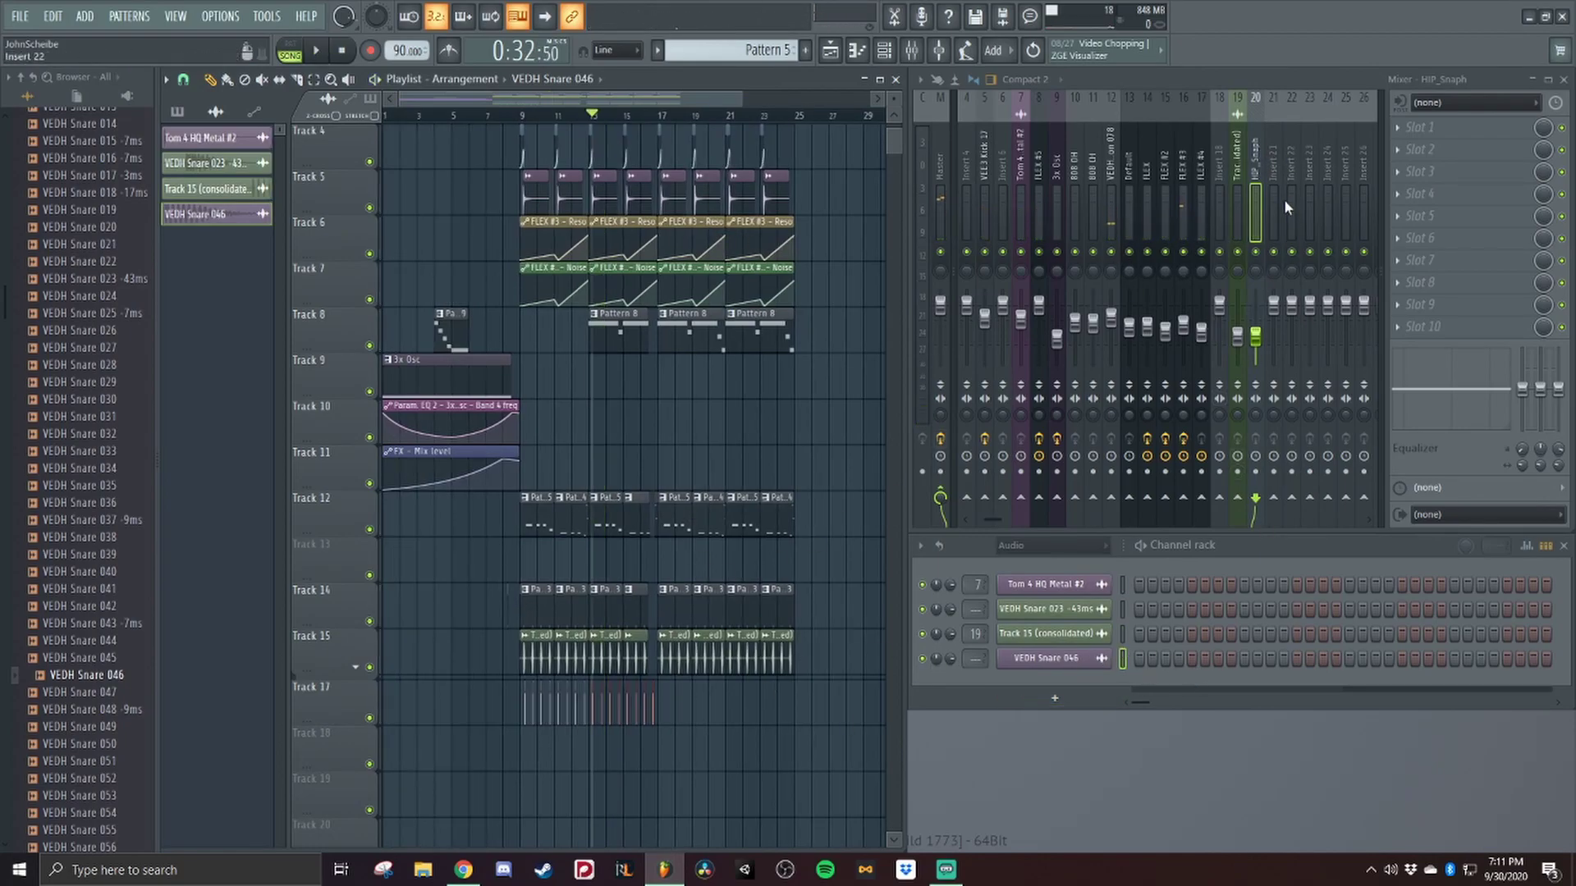
Route the VEDH Snare 046 channel to mixer insert 21.
right_click(1279, 154)
mouse_move(1334, 261)
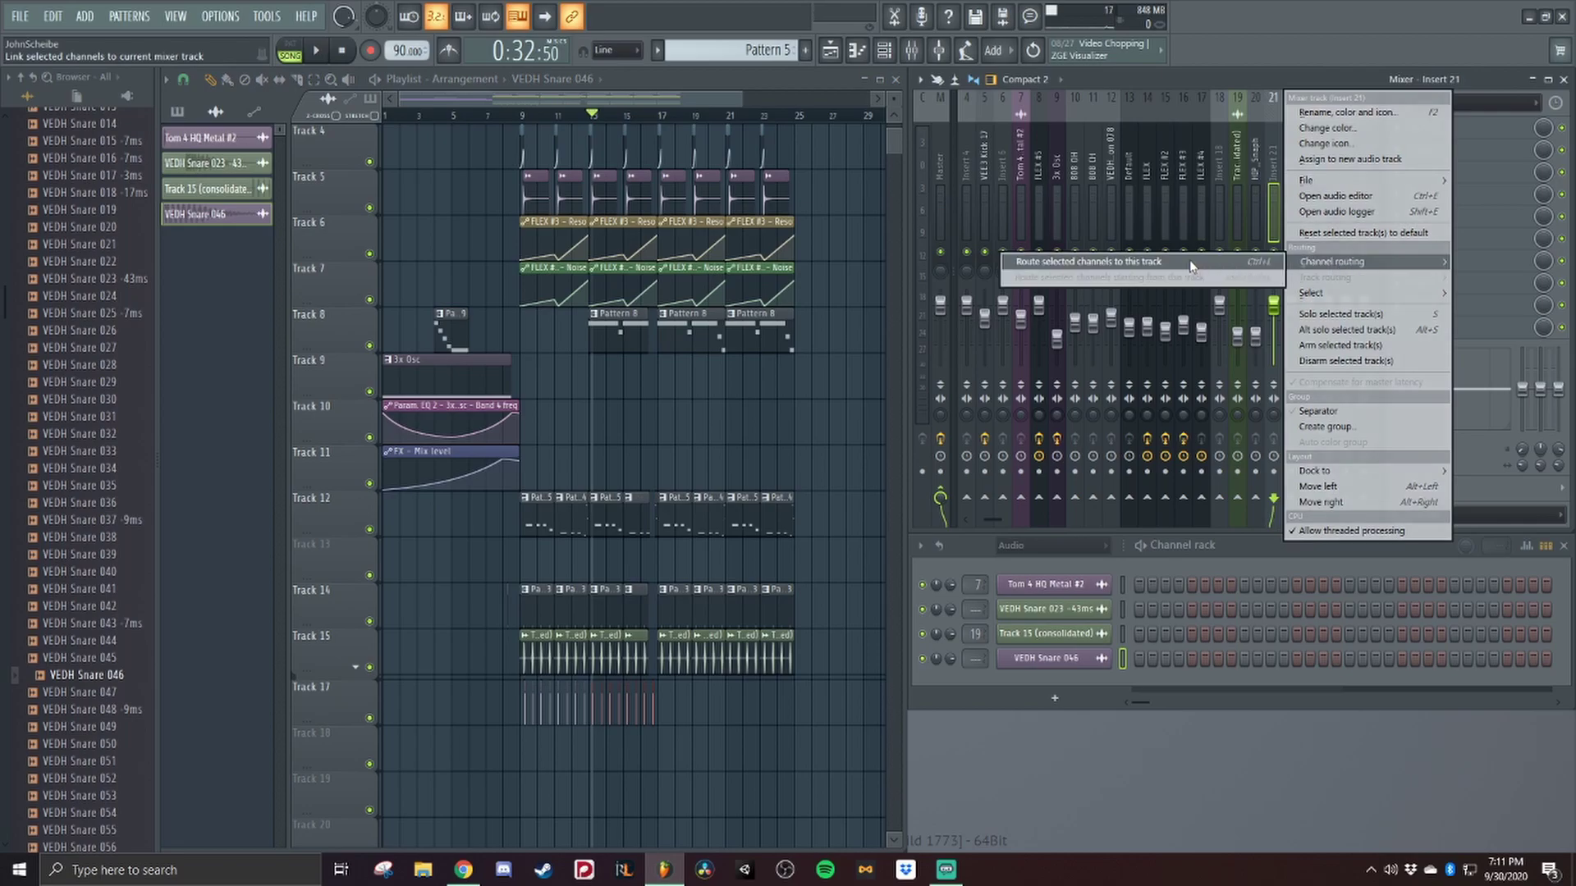
left_click(1190, 261)
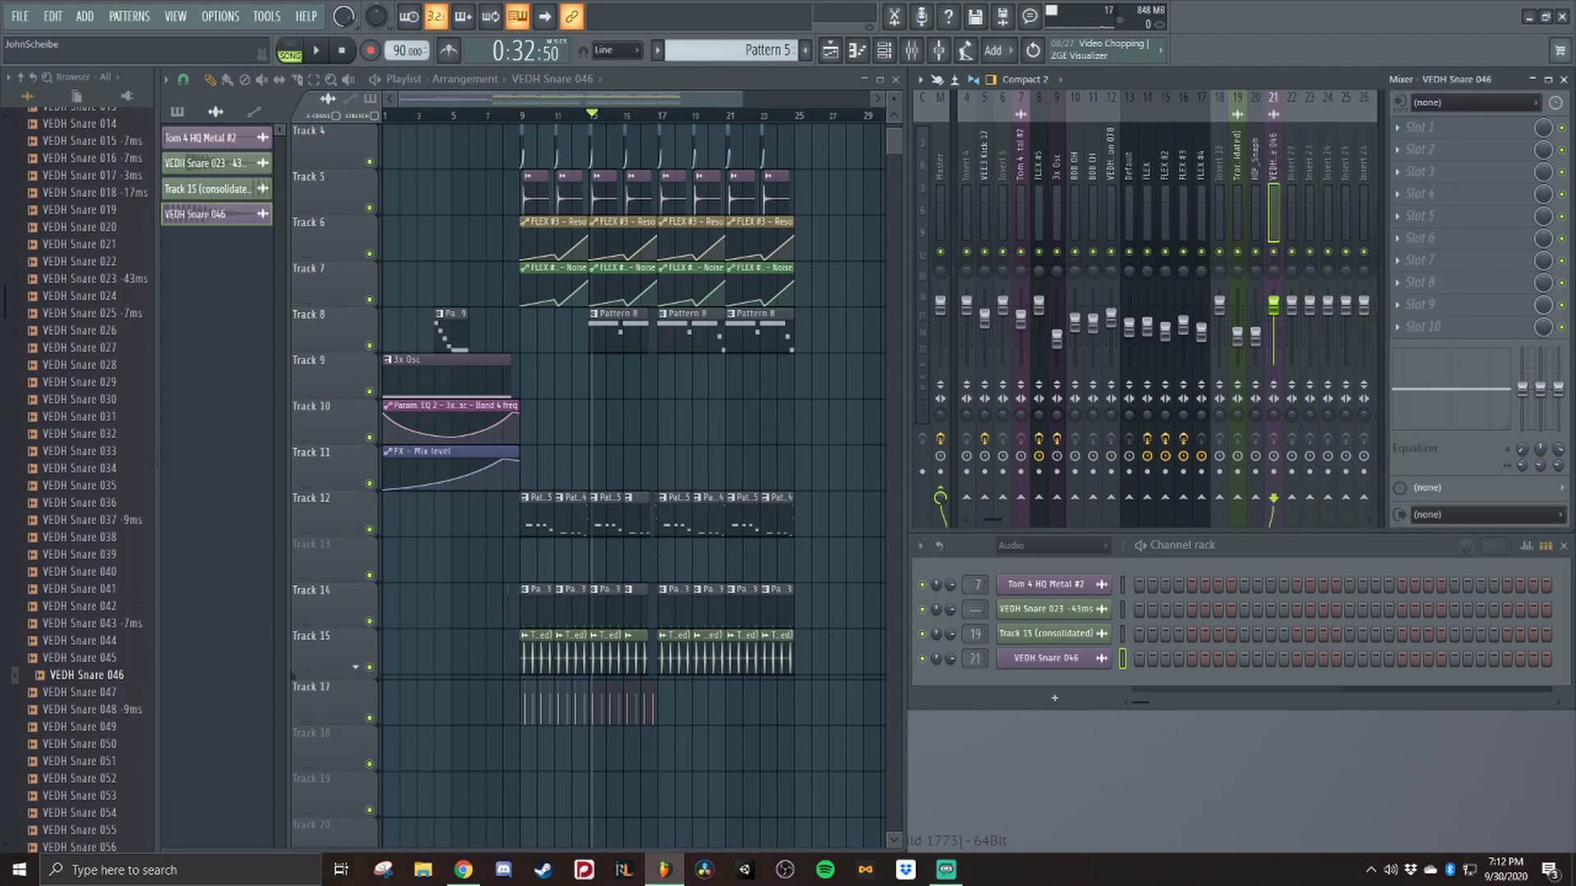
key("alt+Tab")
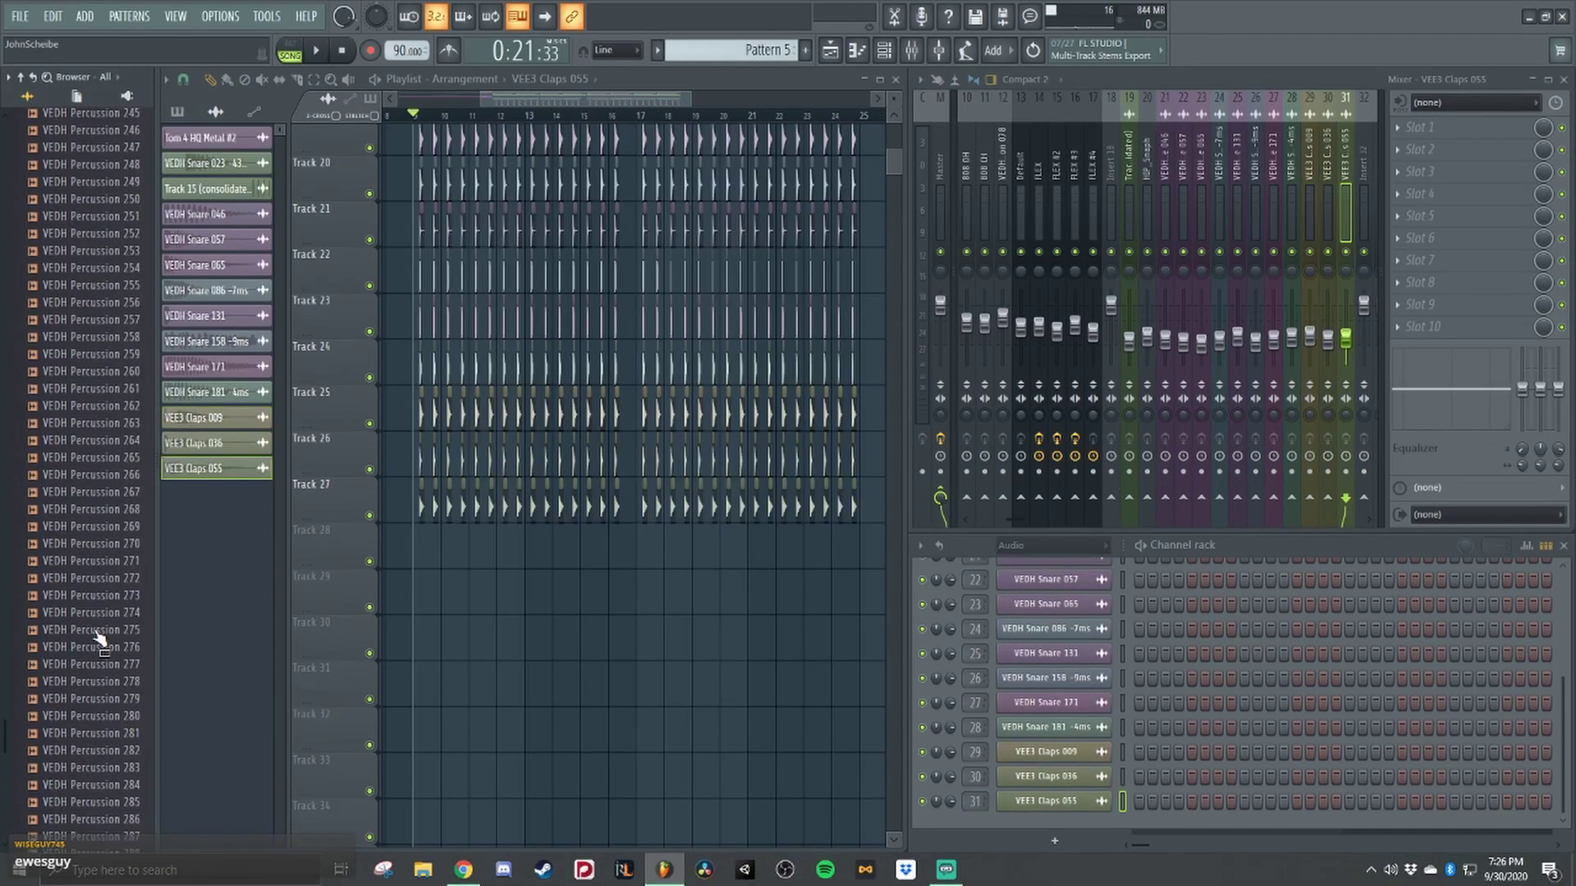
Audition samples in the VEDH Percussion folder and place VEDH Percussion 142 on playlist track 30 at bar 9.
scroll(103, 640, "up", 5)
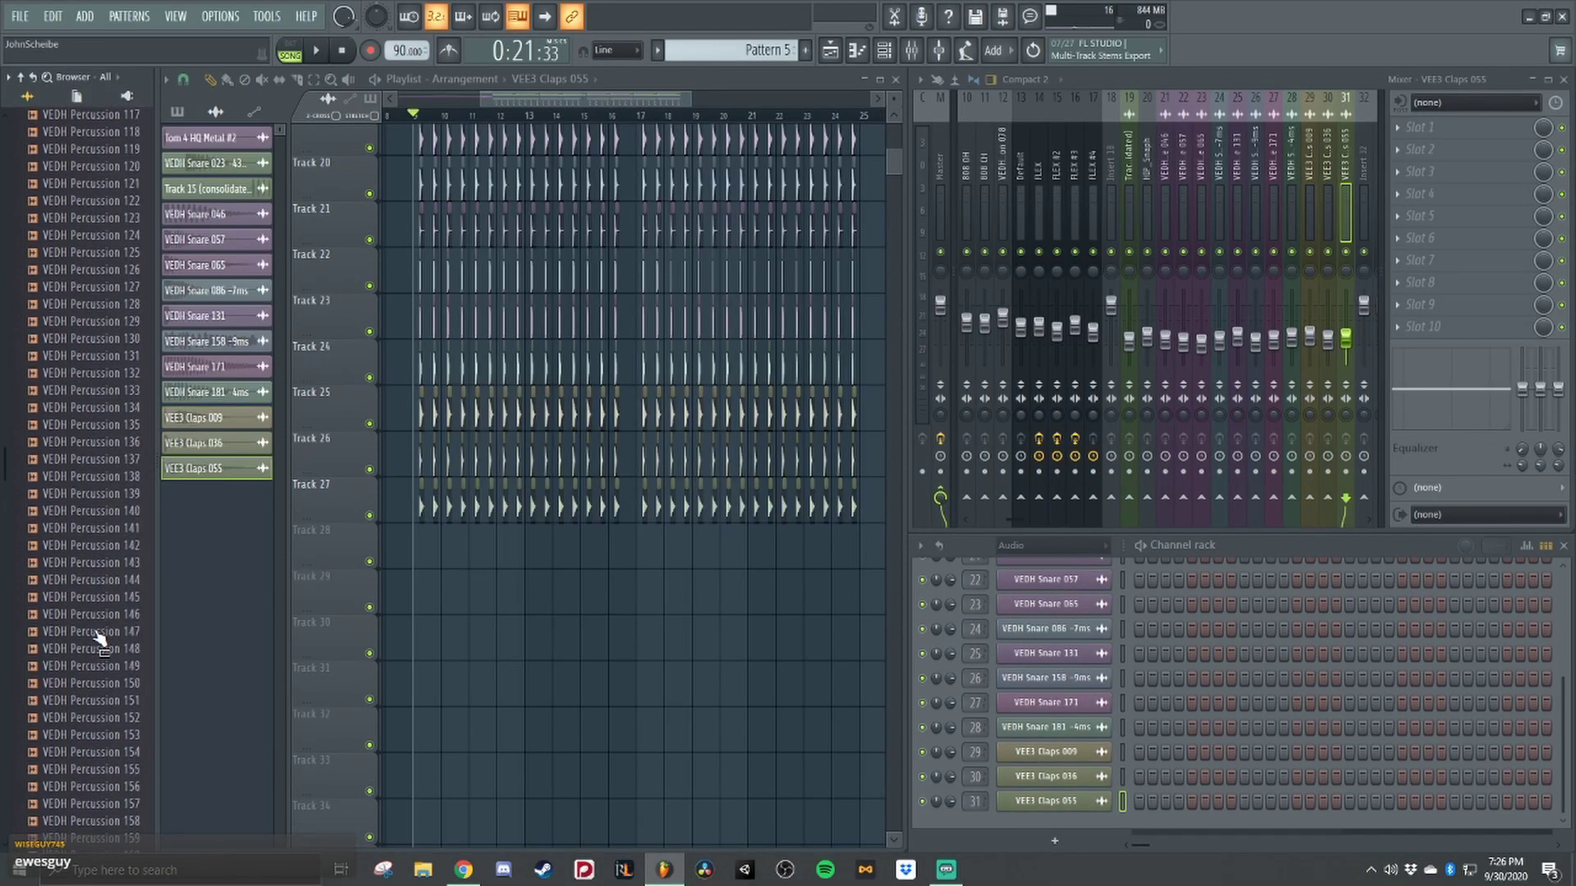
scroll(97, 638, "up", 10)
scroll(97, 639, "down", 15)
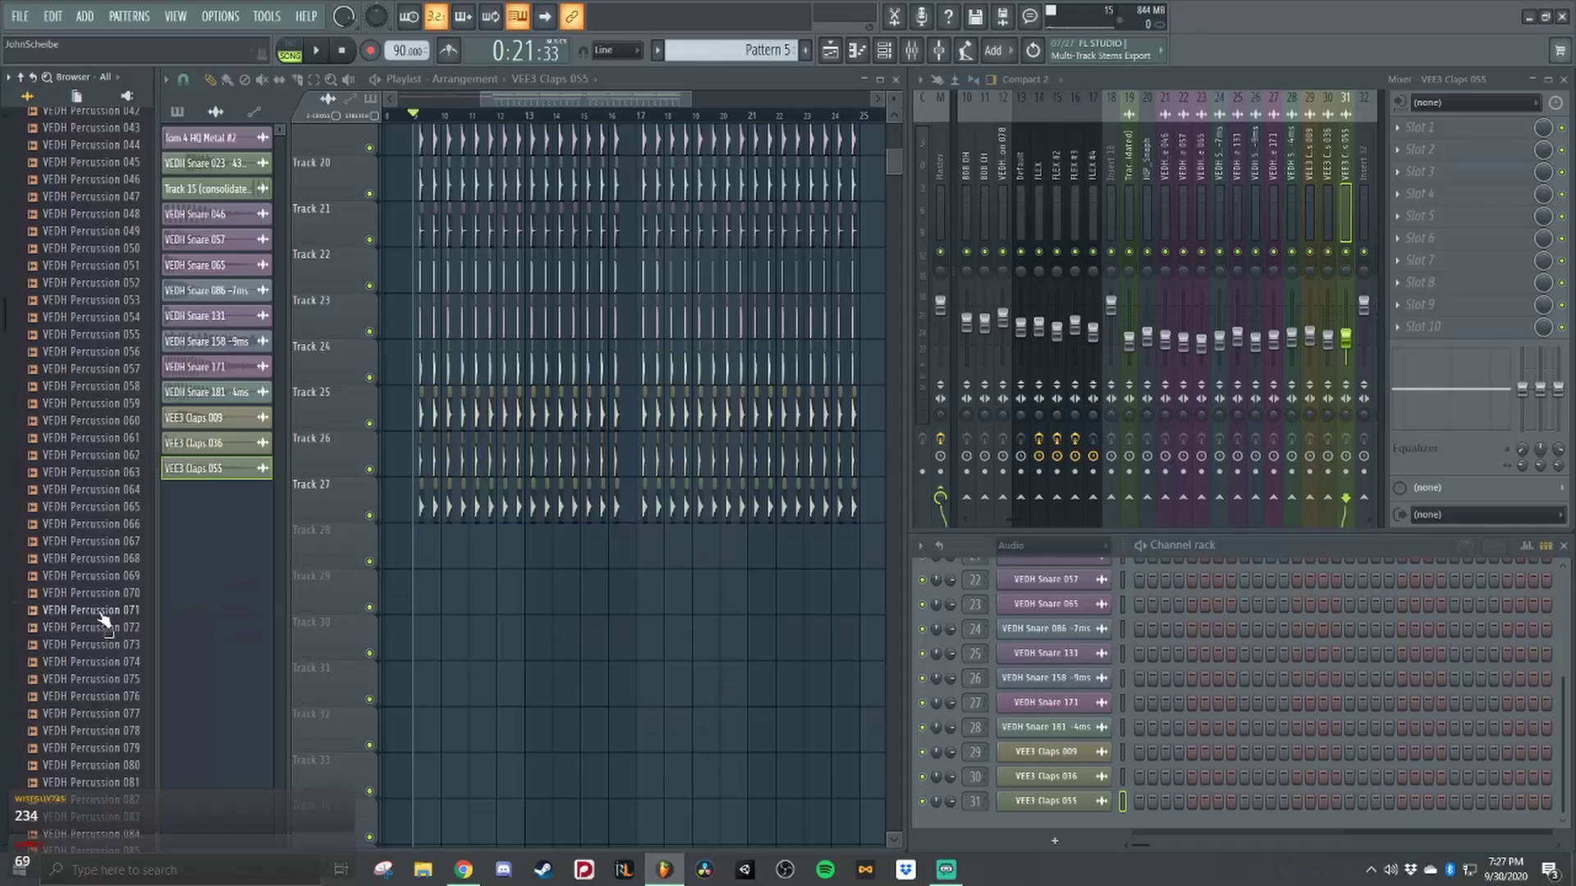
left_click(112, 678)
left_click(115, 581)
left_click(102, 284)
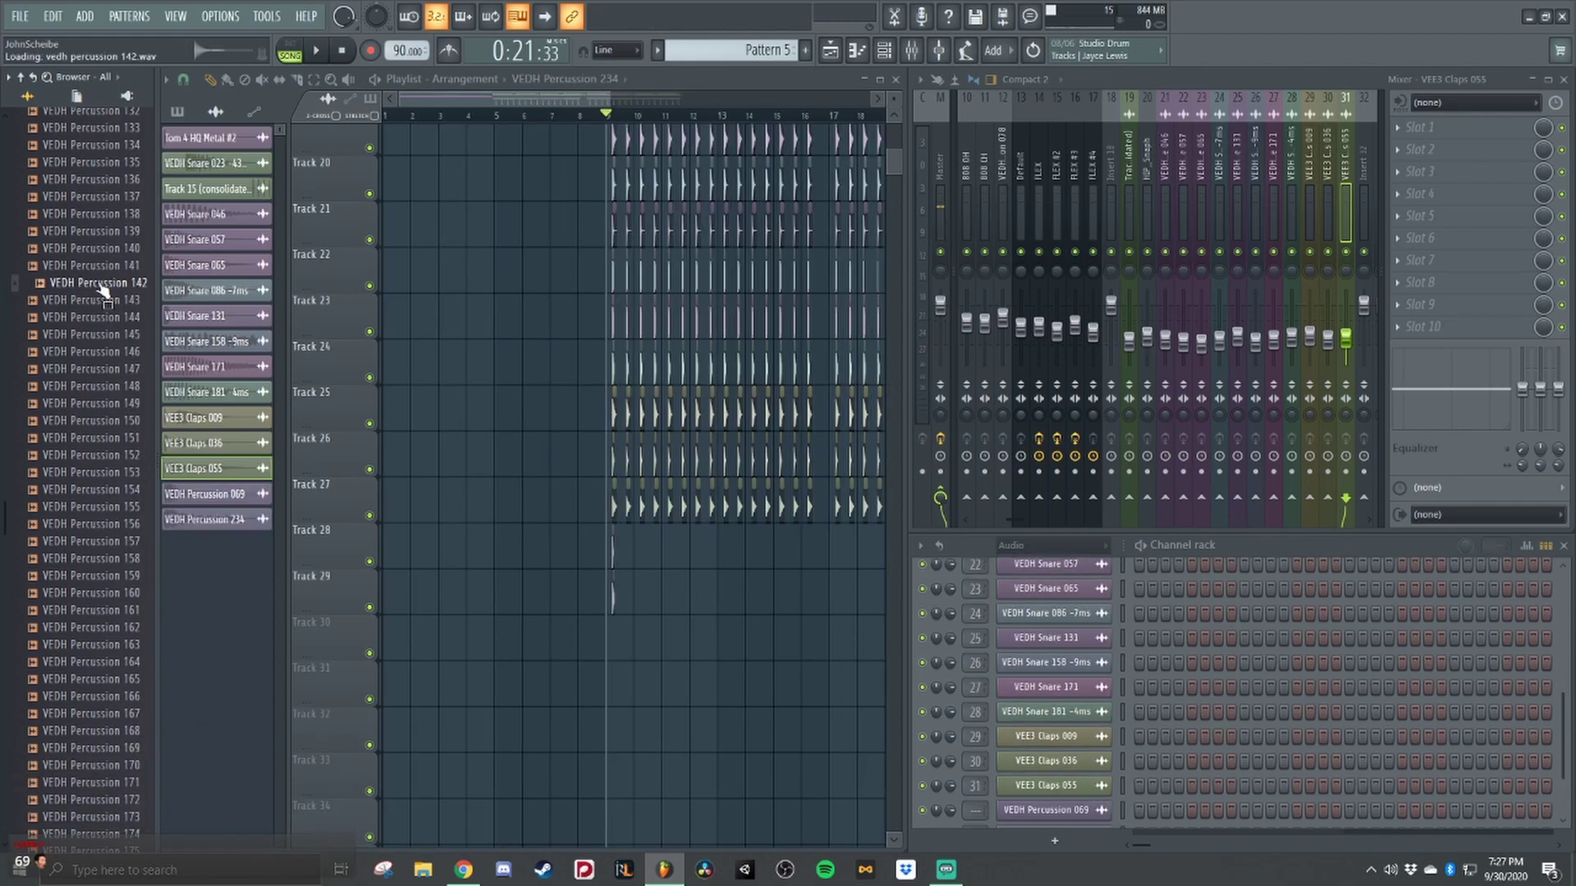
left_click_drag(102, 289, 611, 643)
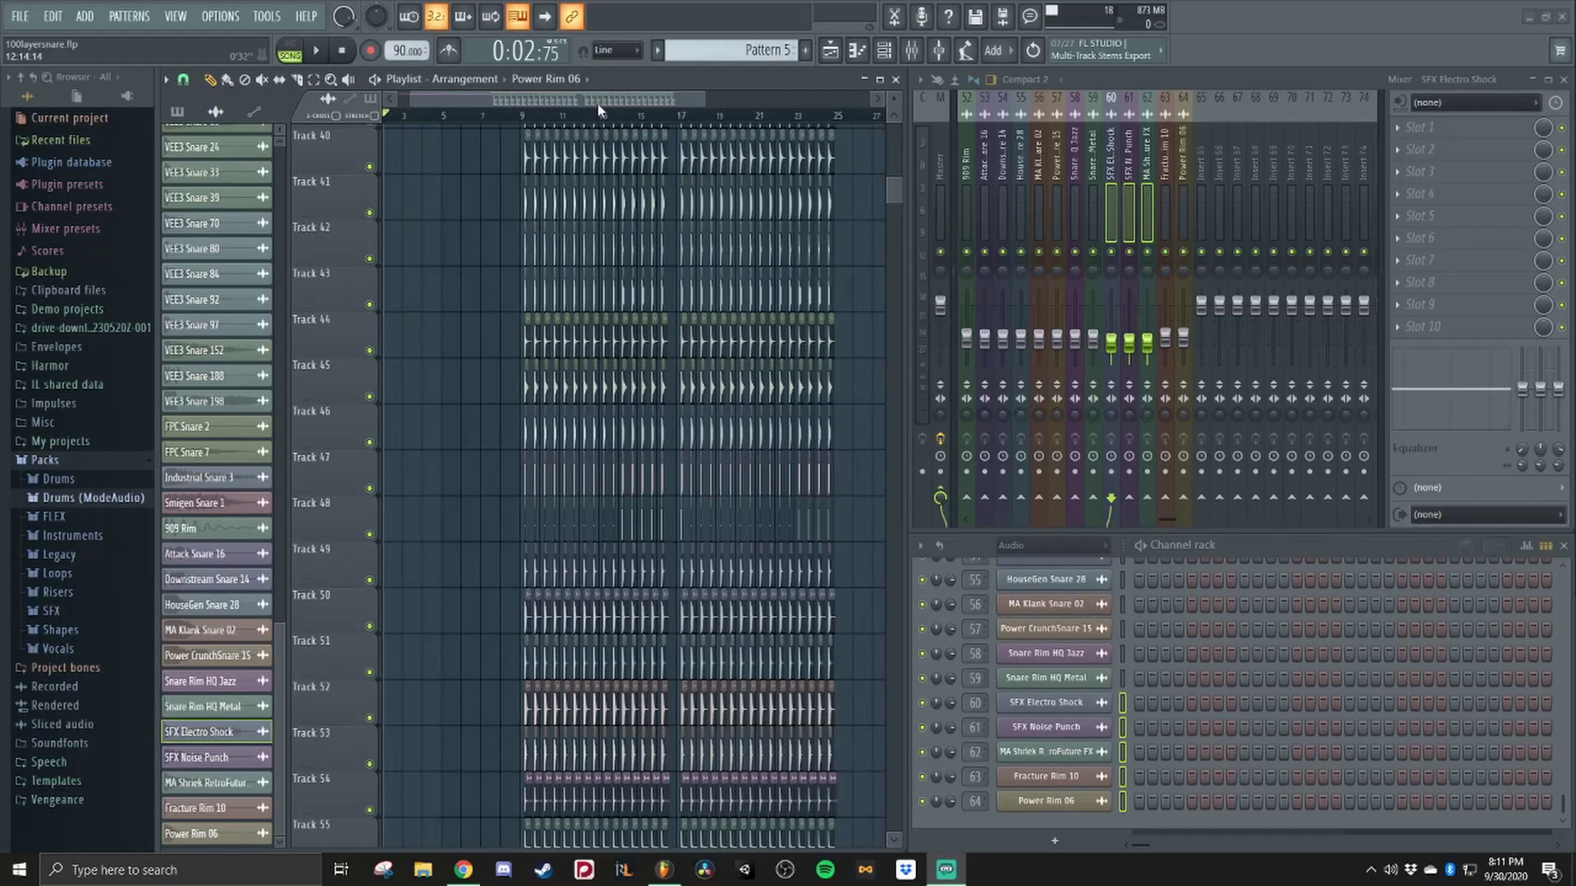
Look through the layered snare tracks in the playlist and set the playback position to bar 9.
left_click_drag(598, 109, 613, 111)
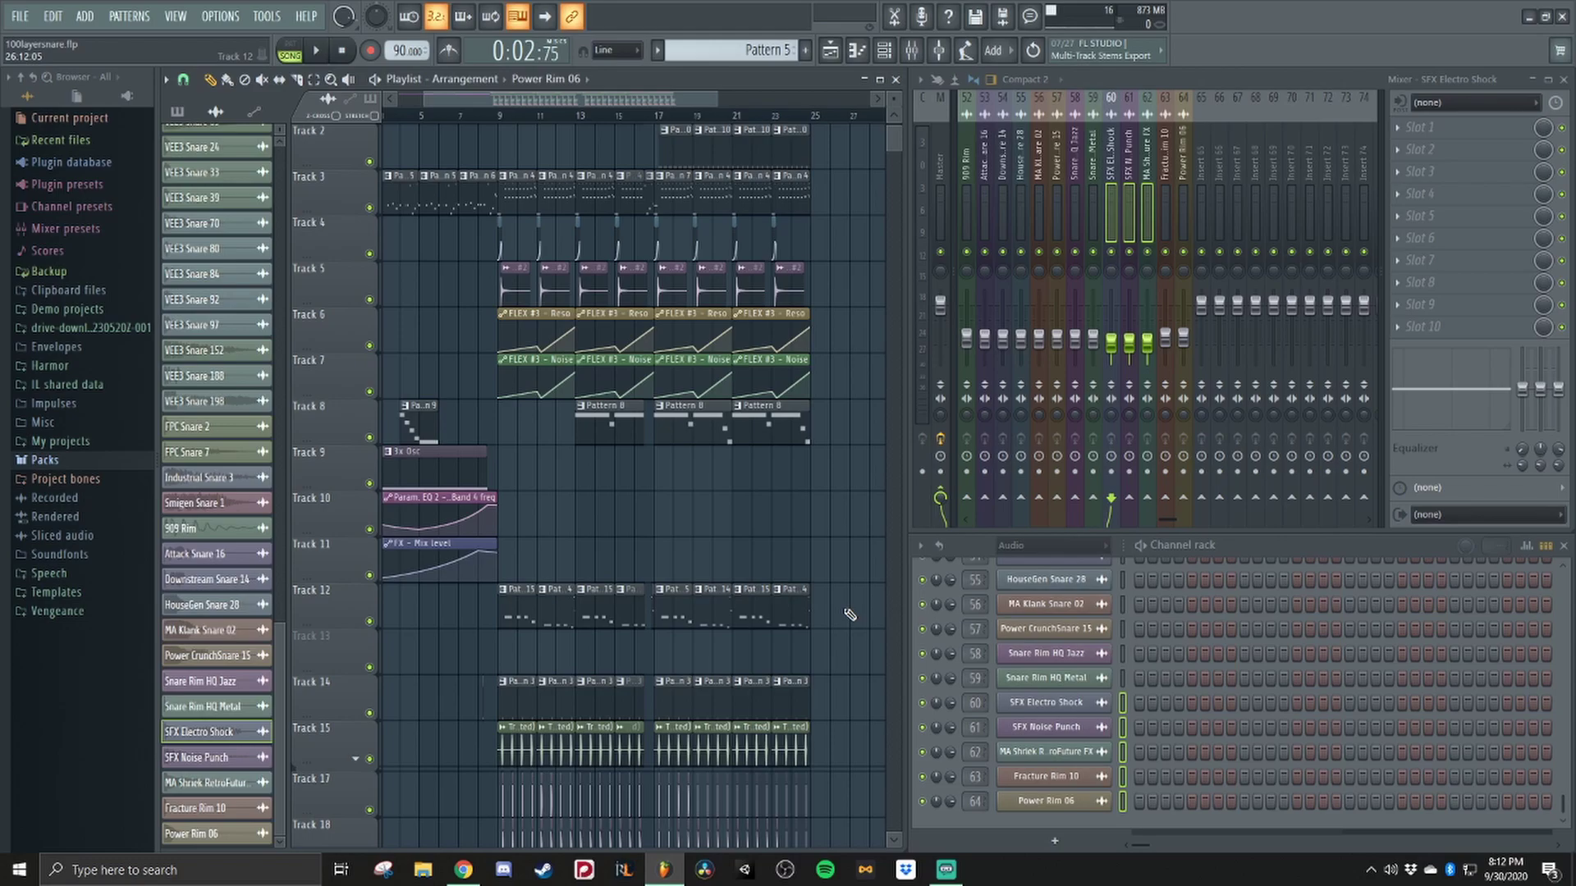
scroll(854, 575, "down", 15)
left_click(500, 117)
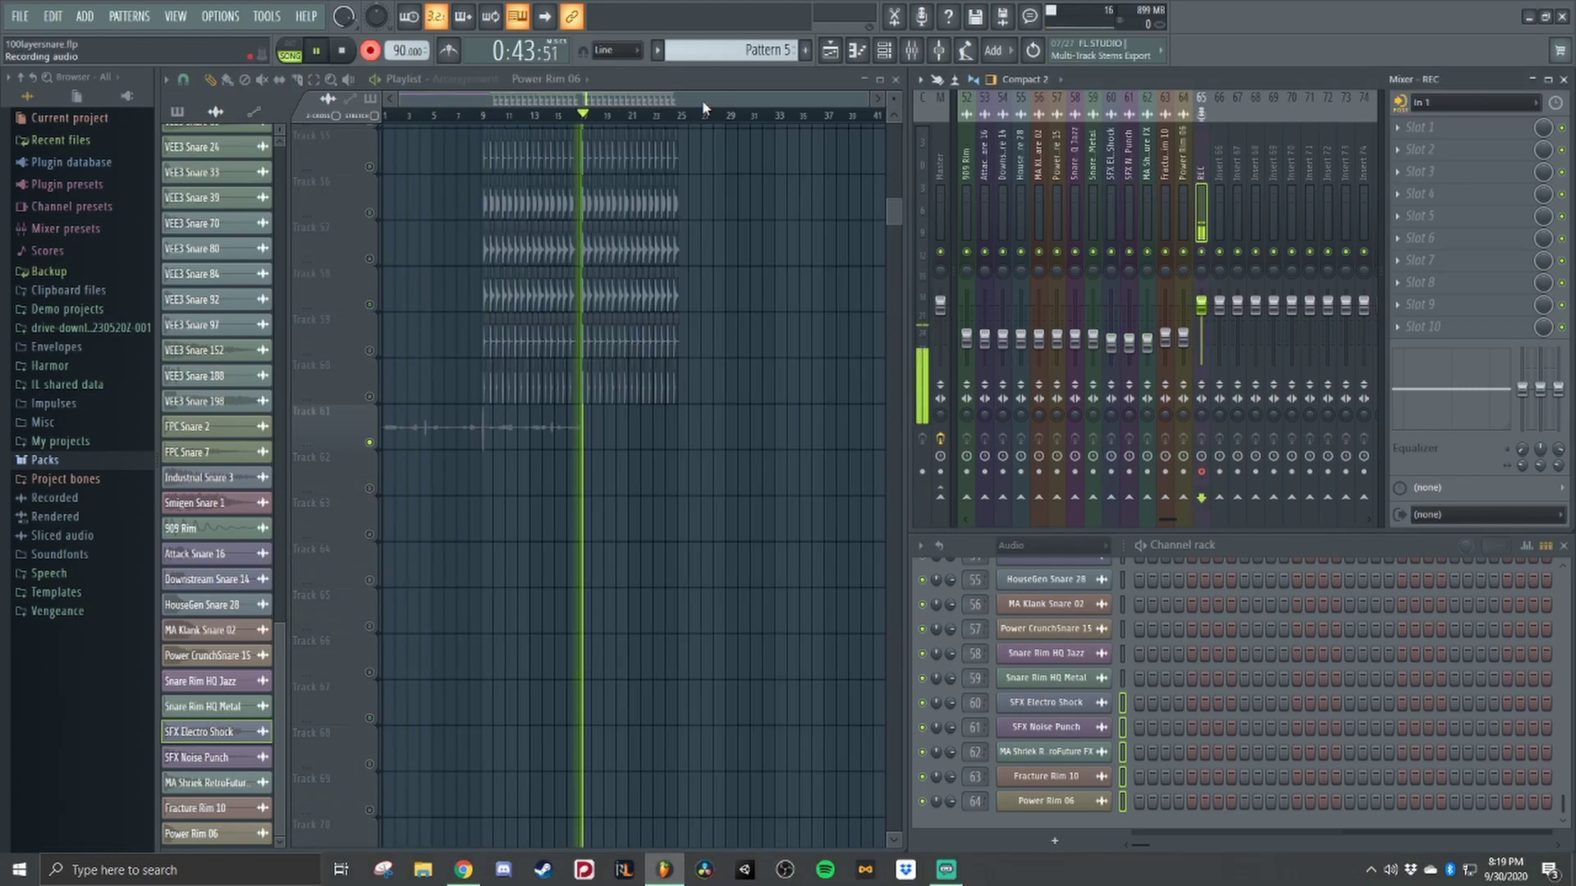
left_click(702, 104)
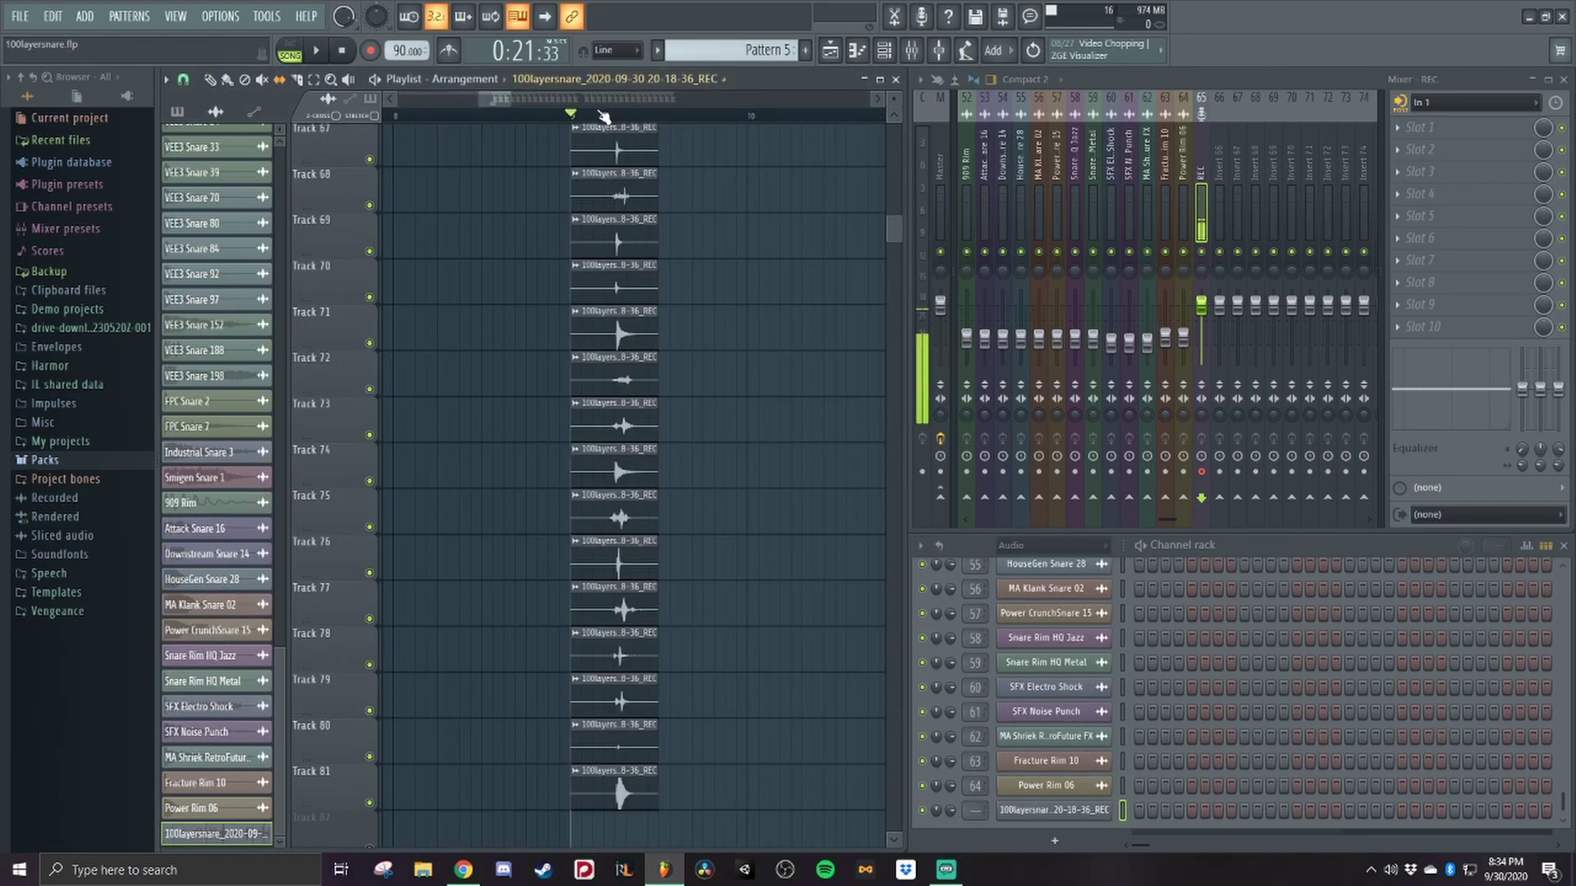
Audition the stacked recorded snare clips from bar 8, stop playback, and return the playback position to bar 9.
left_click_drag(598, 119, 484, 116)
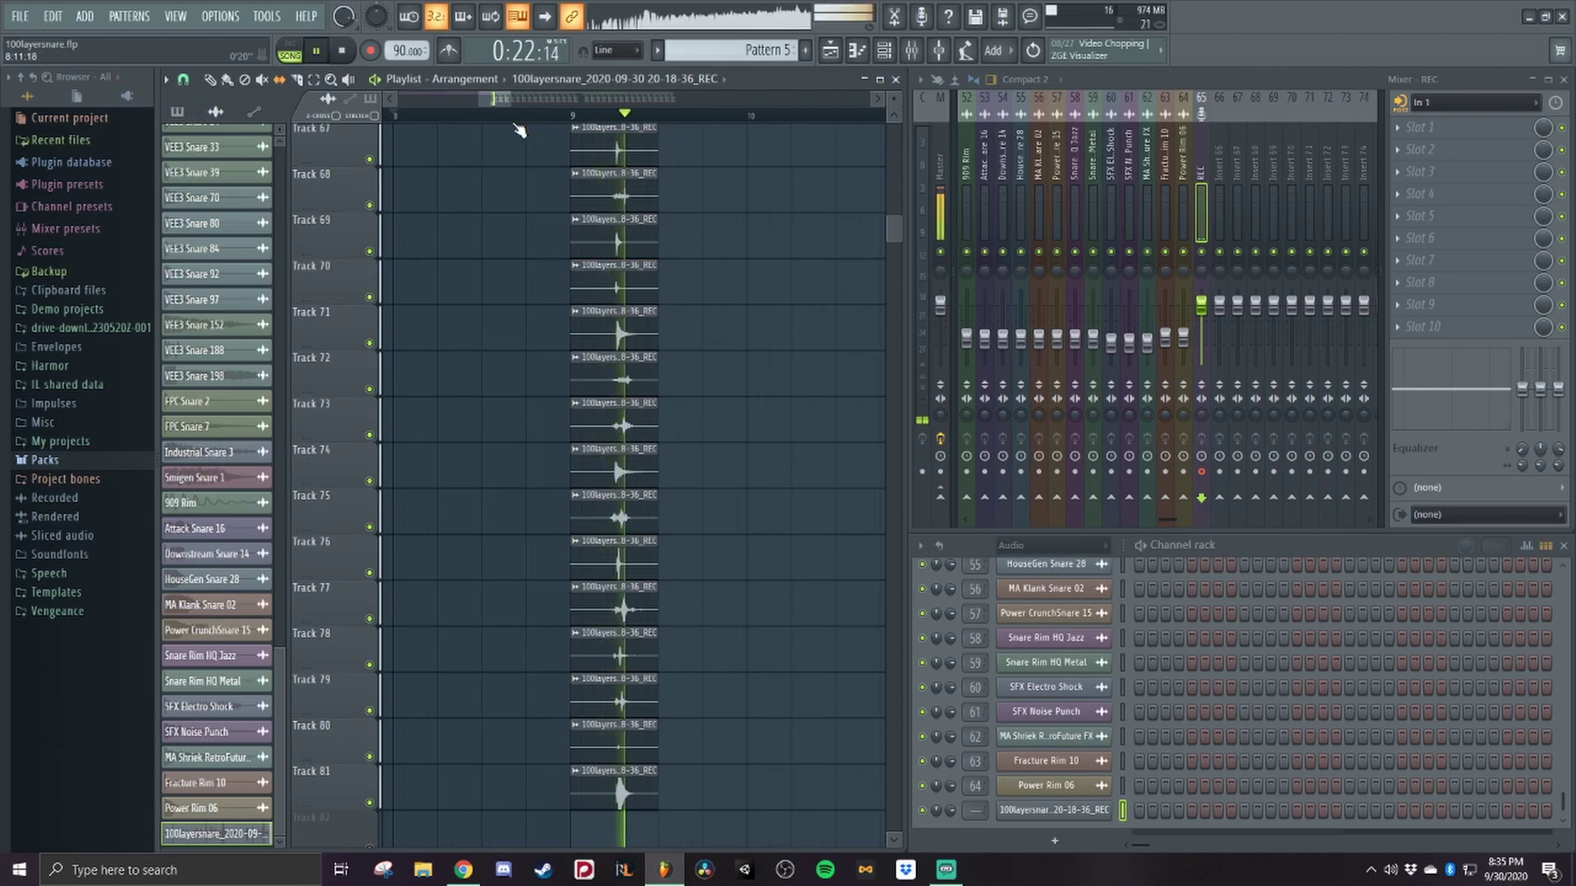
key("space")
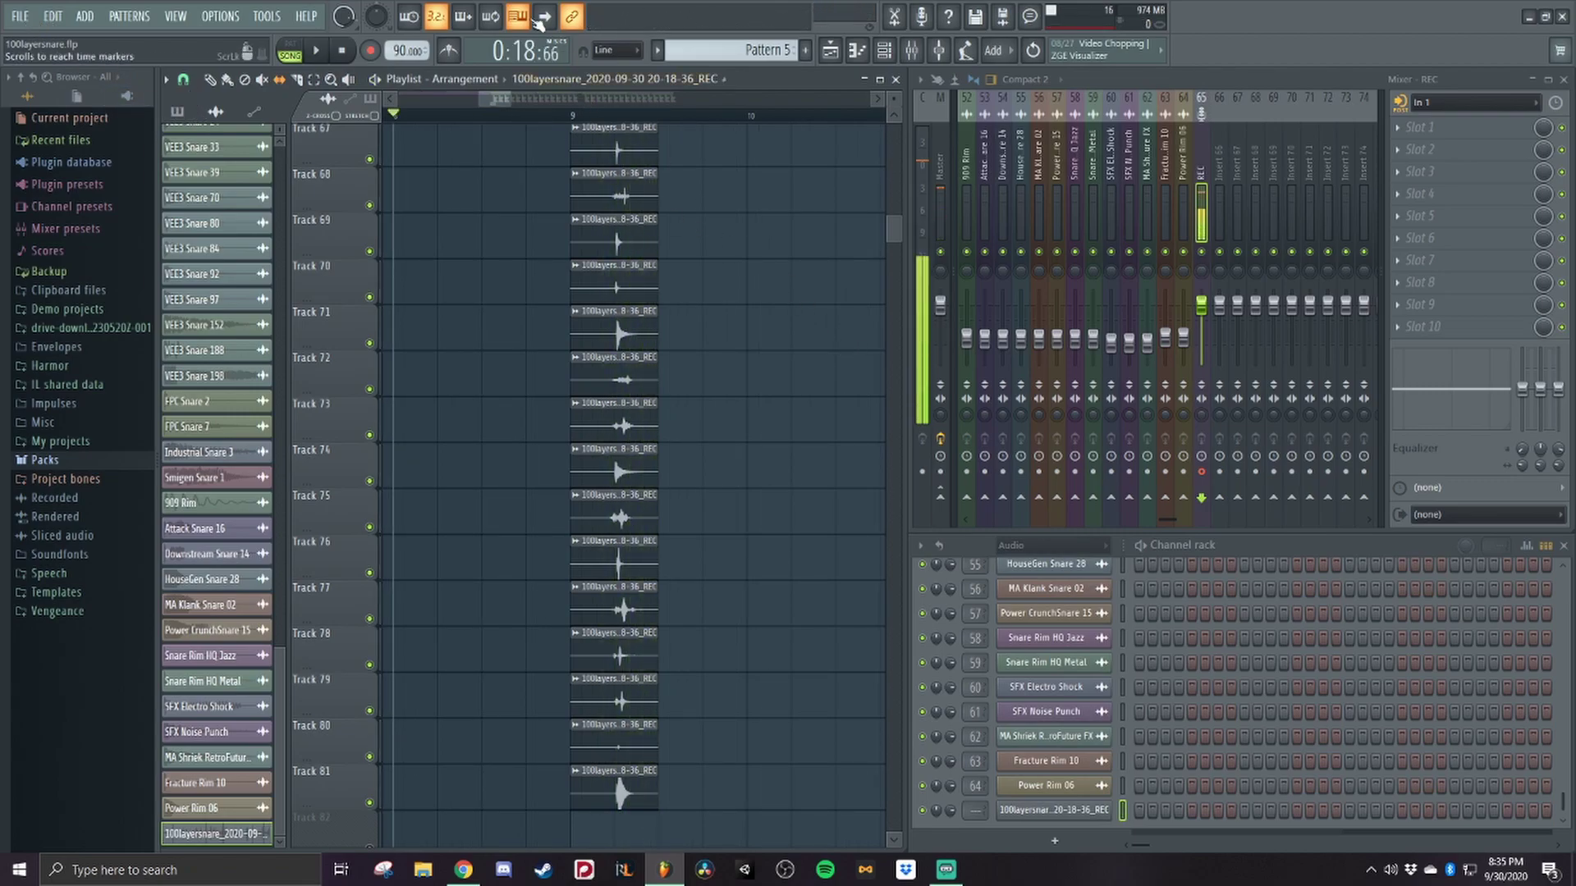
left_click(576, 118)
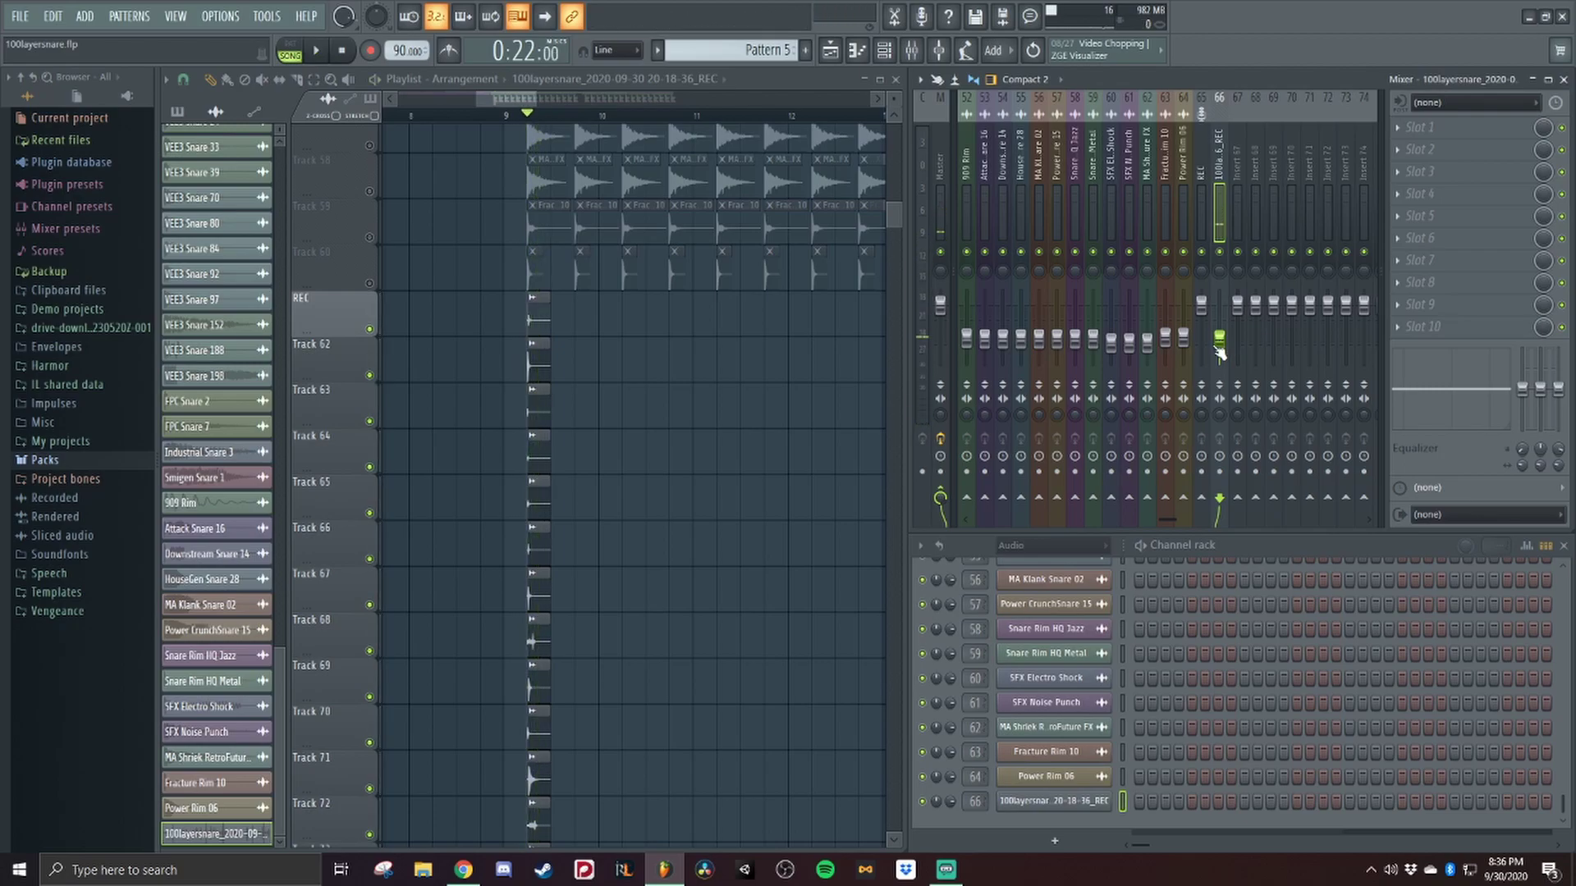
Raise the volume fader of the recorded snare's mixer insert 66 slightly and save the project.
left_click_drag(1227, 343, 1227, 327)
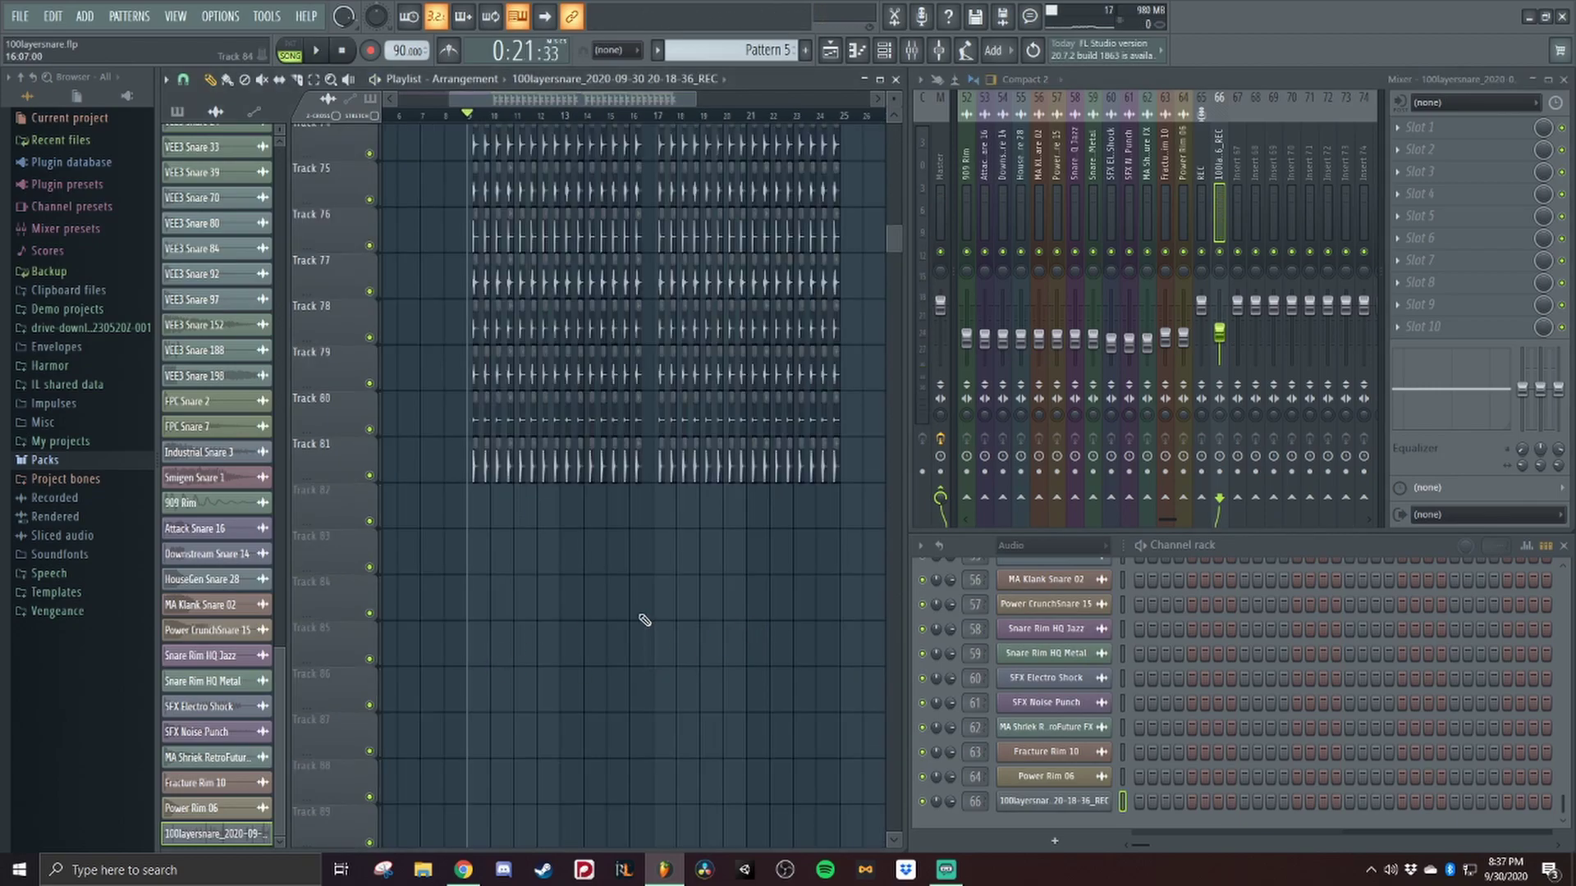
left_click(20, 16)
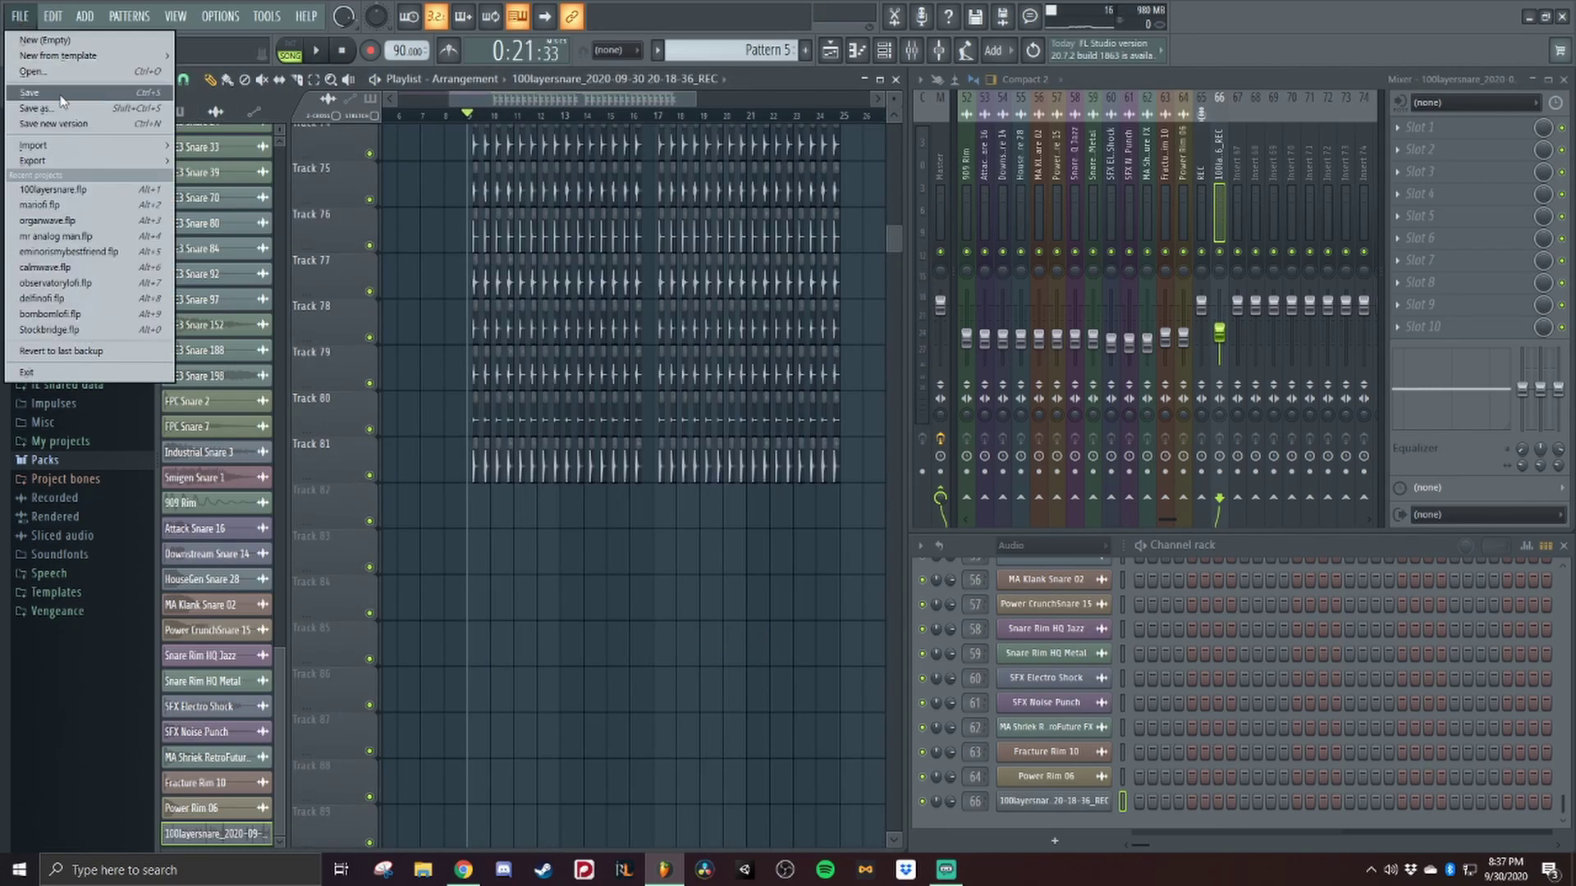
left_click(33, 93)
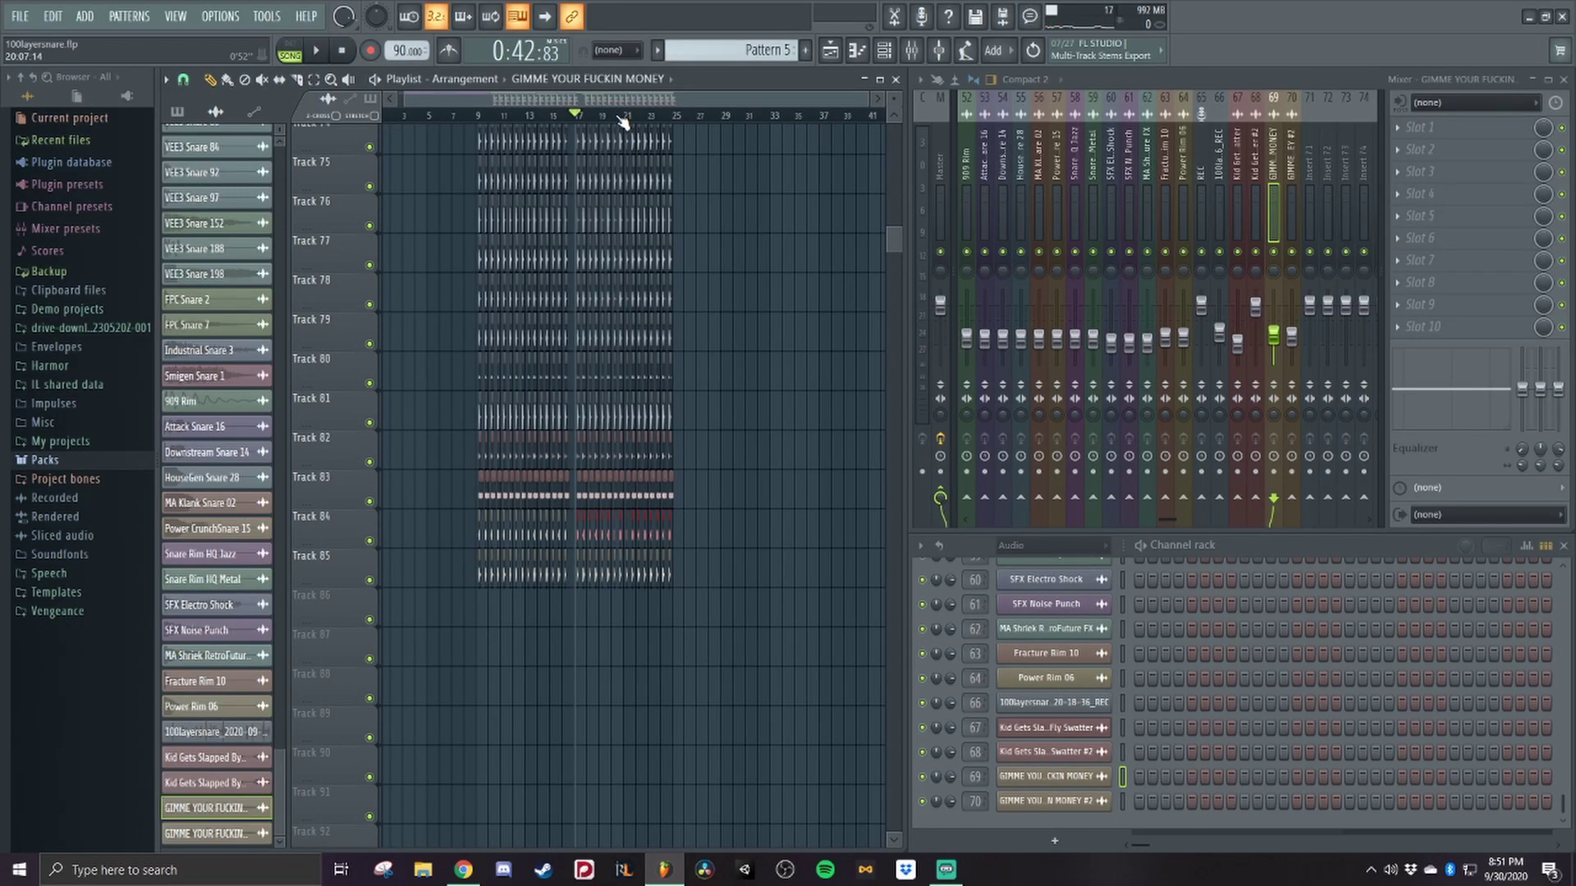
Save the project with the sample layers on tracks 82 to 85.
left_click(18, 16)
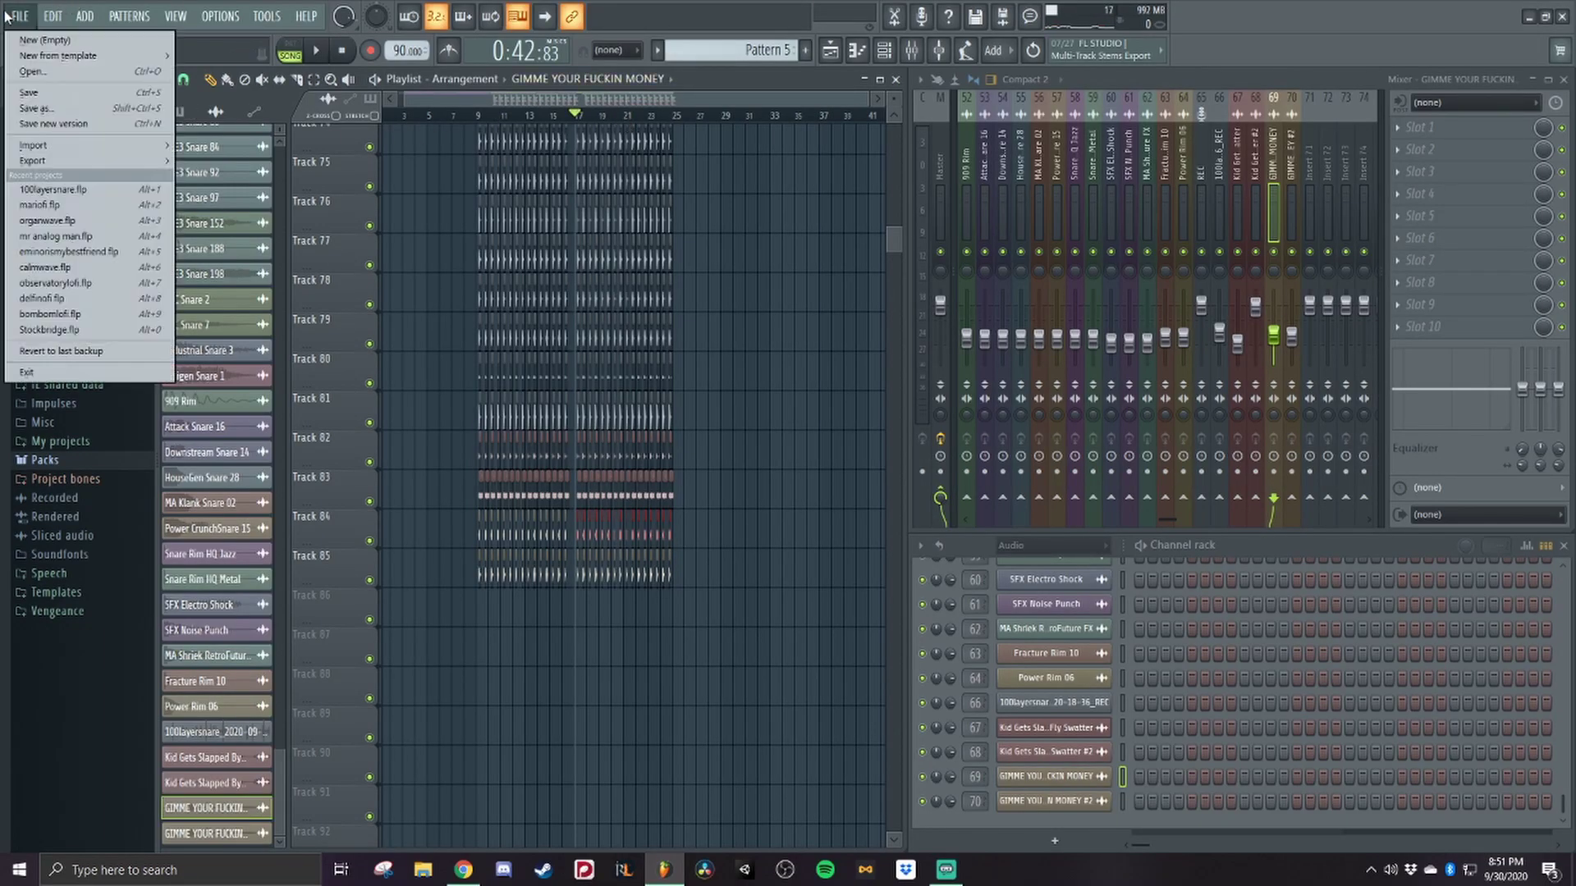
left_click(64, 99)
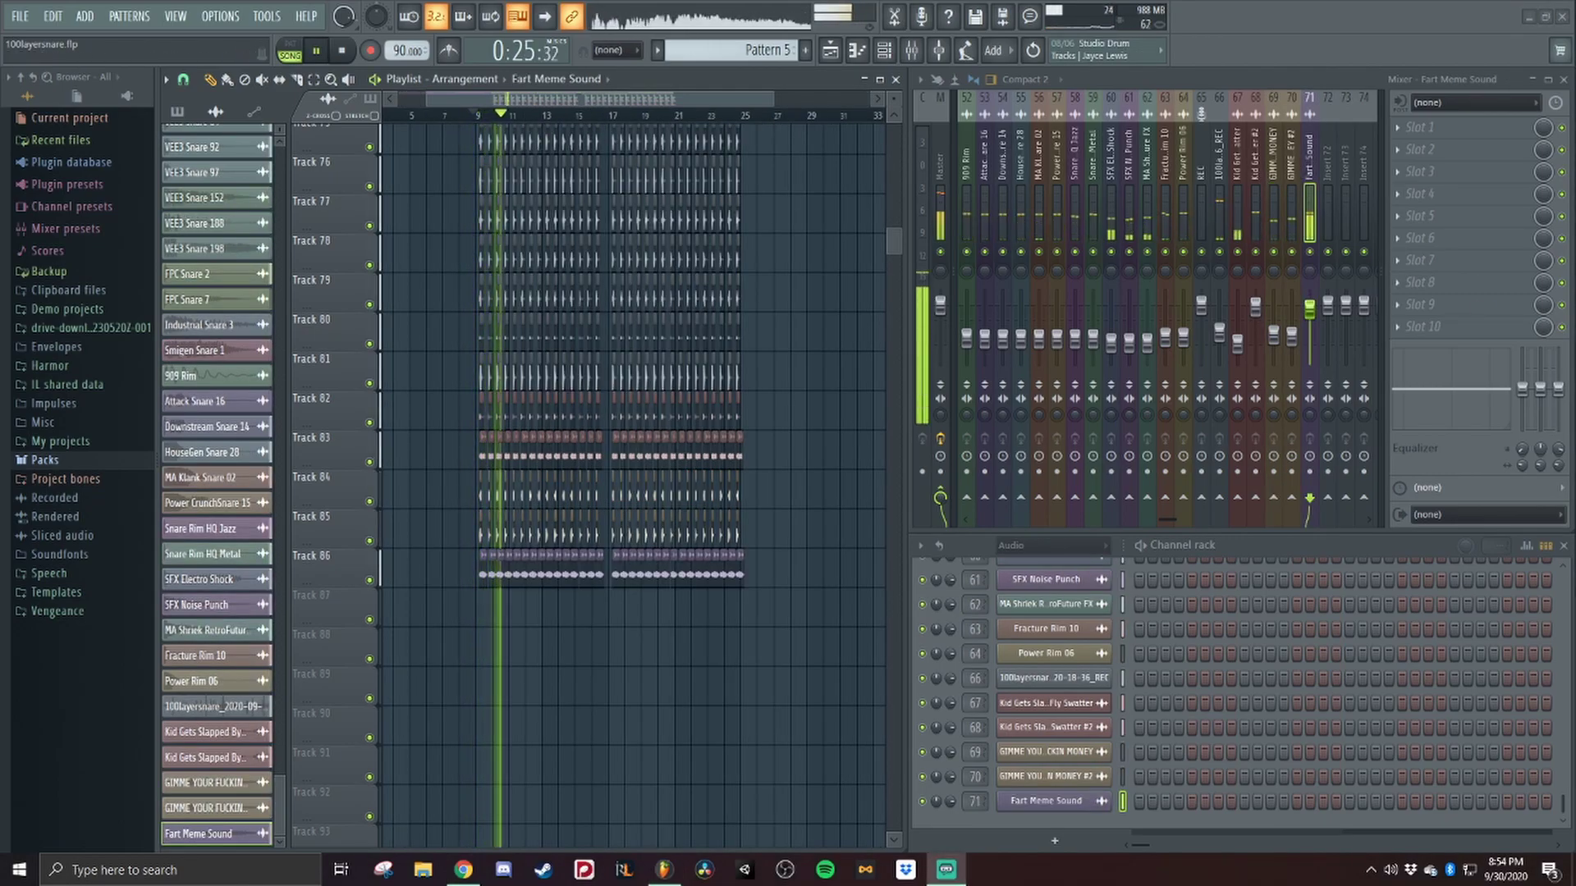
Stop playback of the arrangement and look over the layered sample tracks above track 76.
key("space")
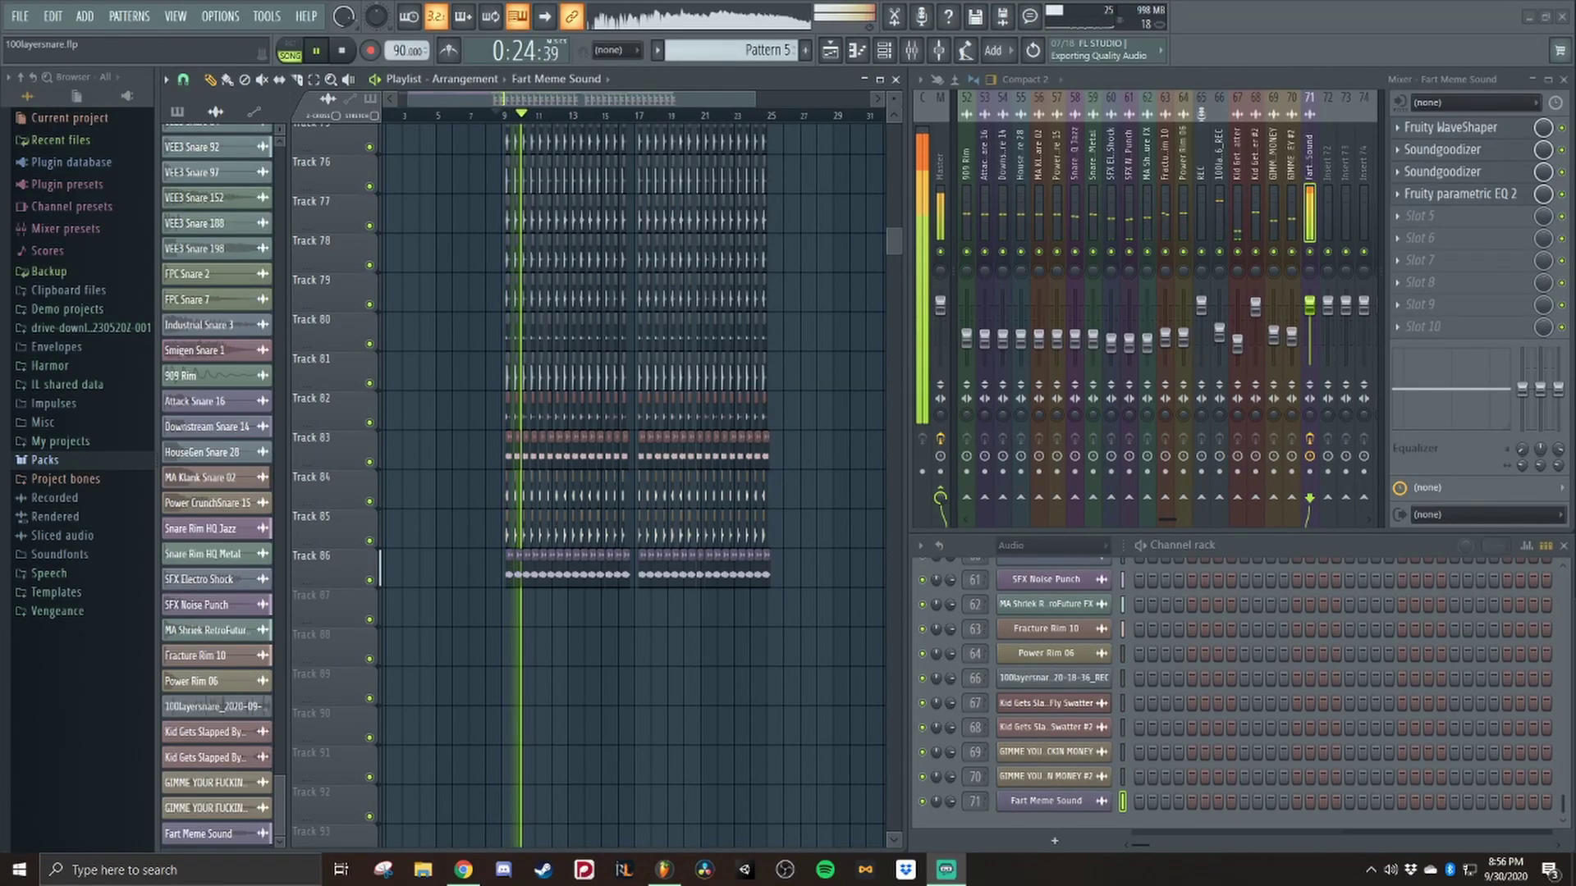
key("space")
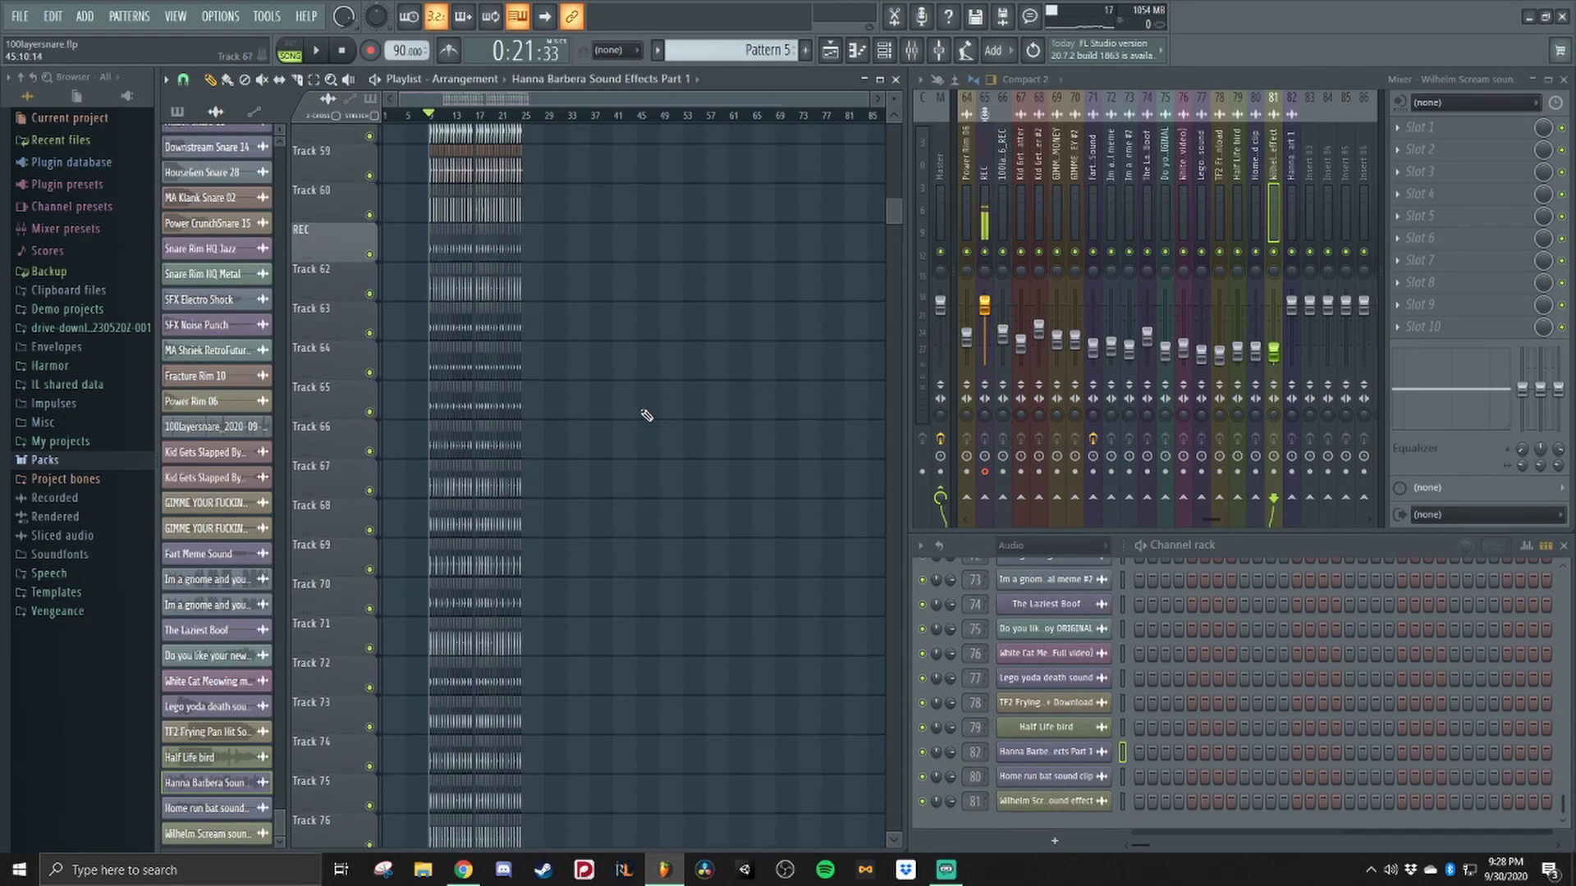
scroll(646, 416, "up", 12)
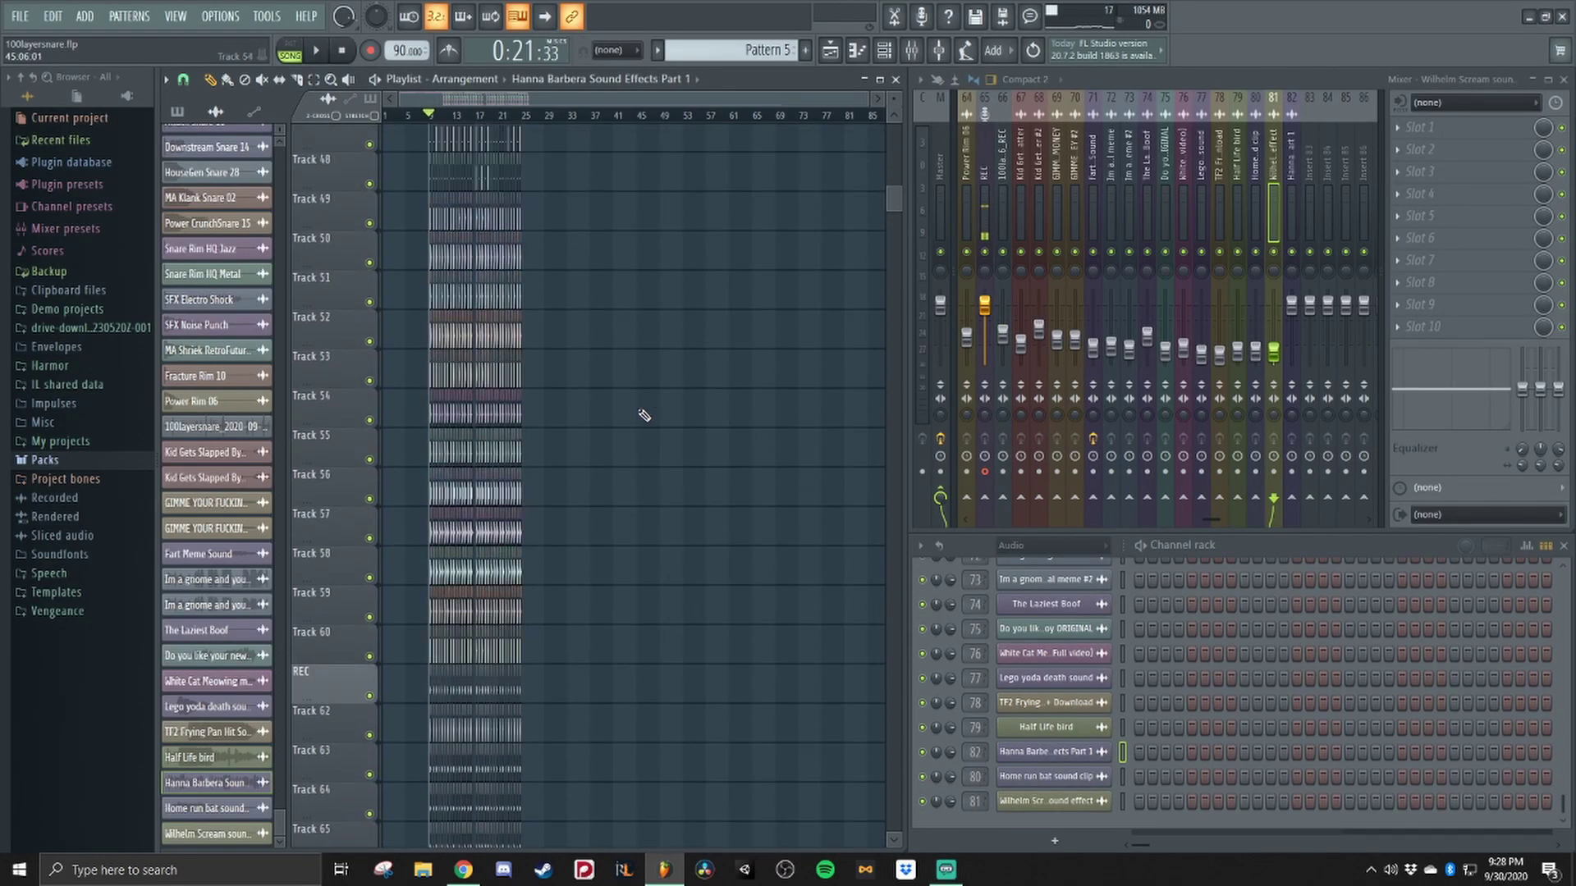
Open the Vocals folder in the sample packs to find a layer for the free tracks below track 105.
scroll(647, 439, "up", 3)
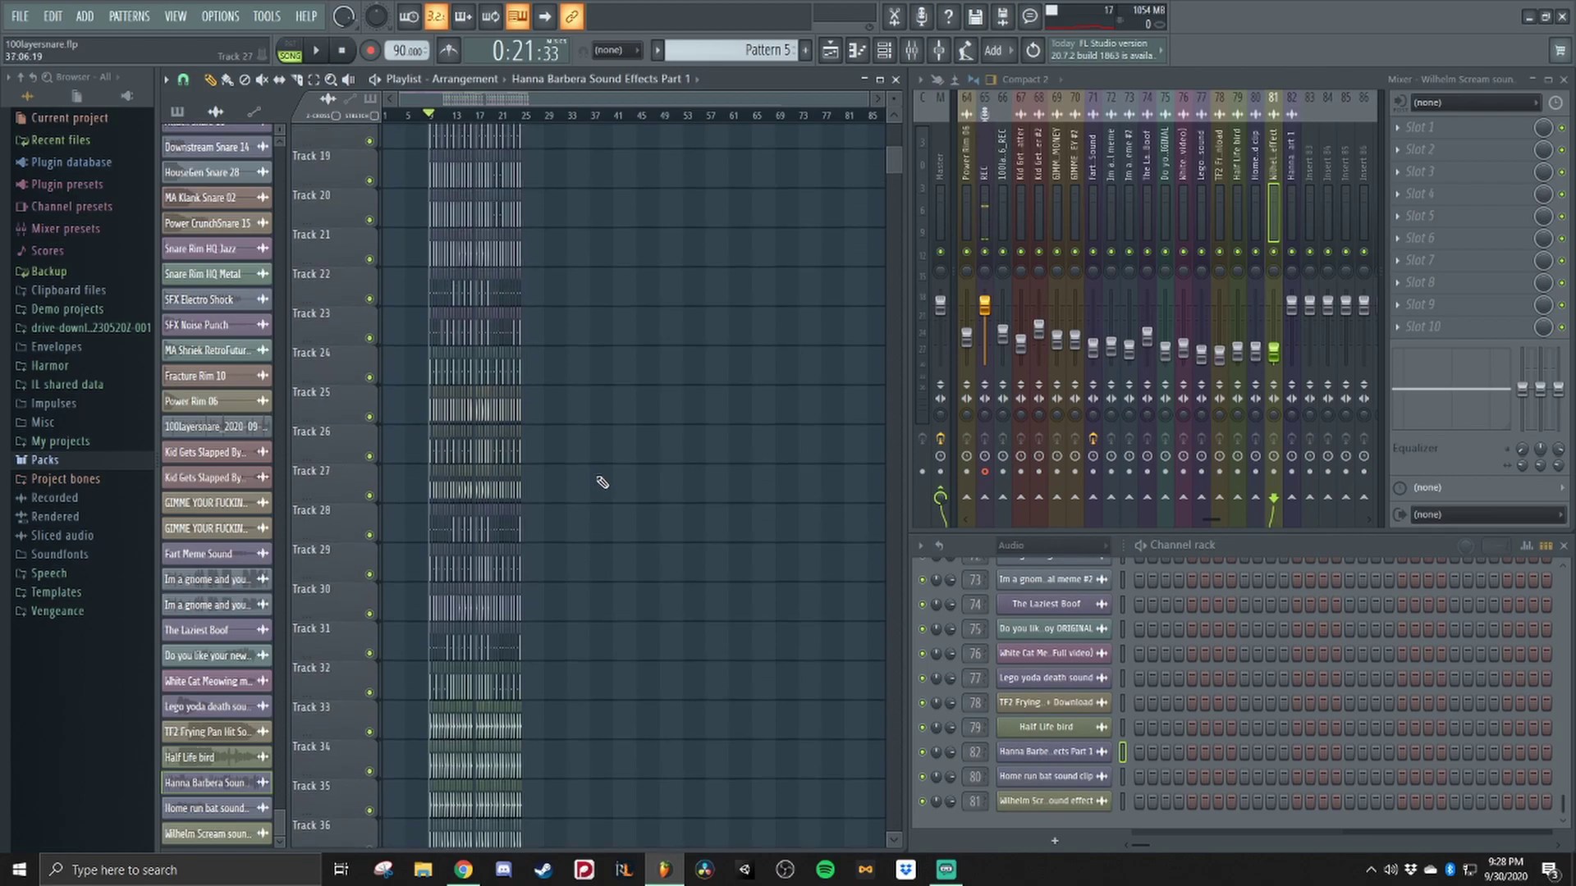
scroll(735, 445, "down", 16)
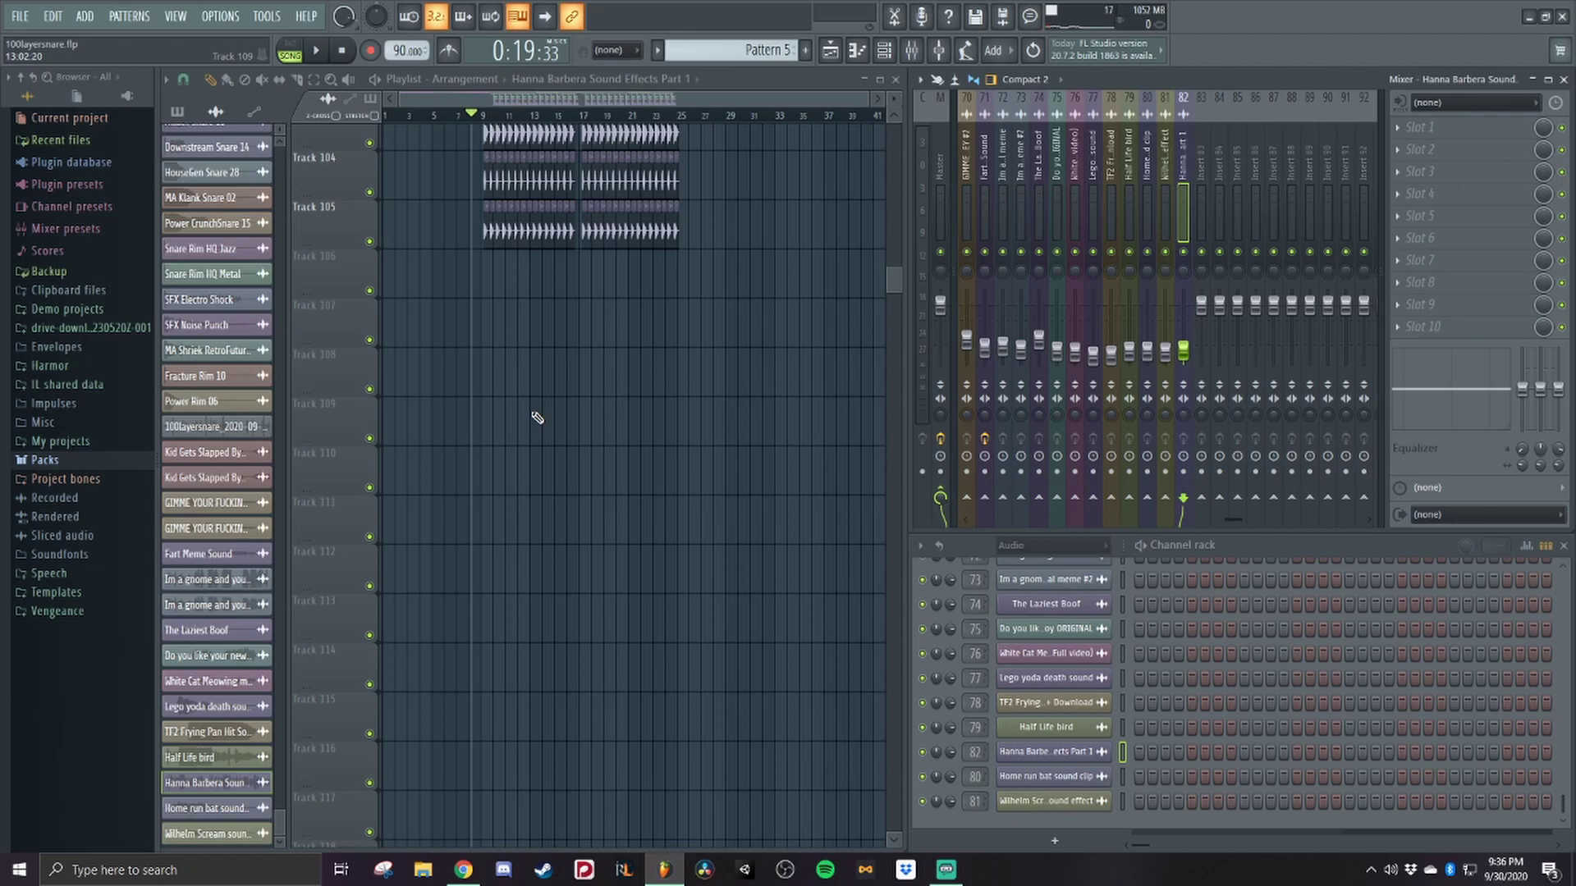
left_click(44, 459)
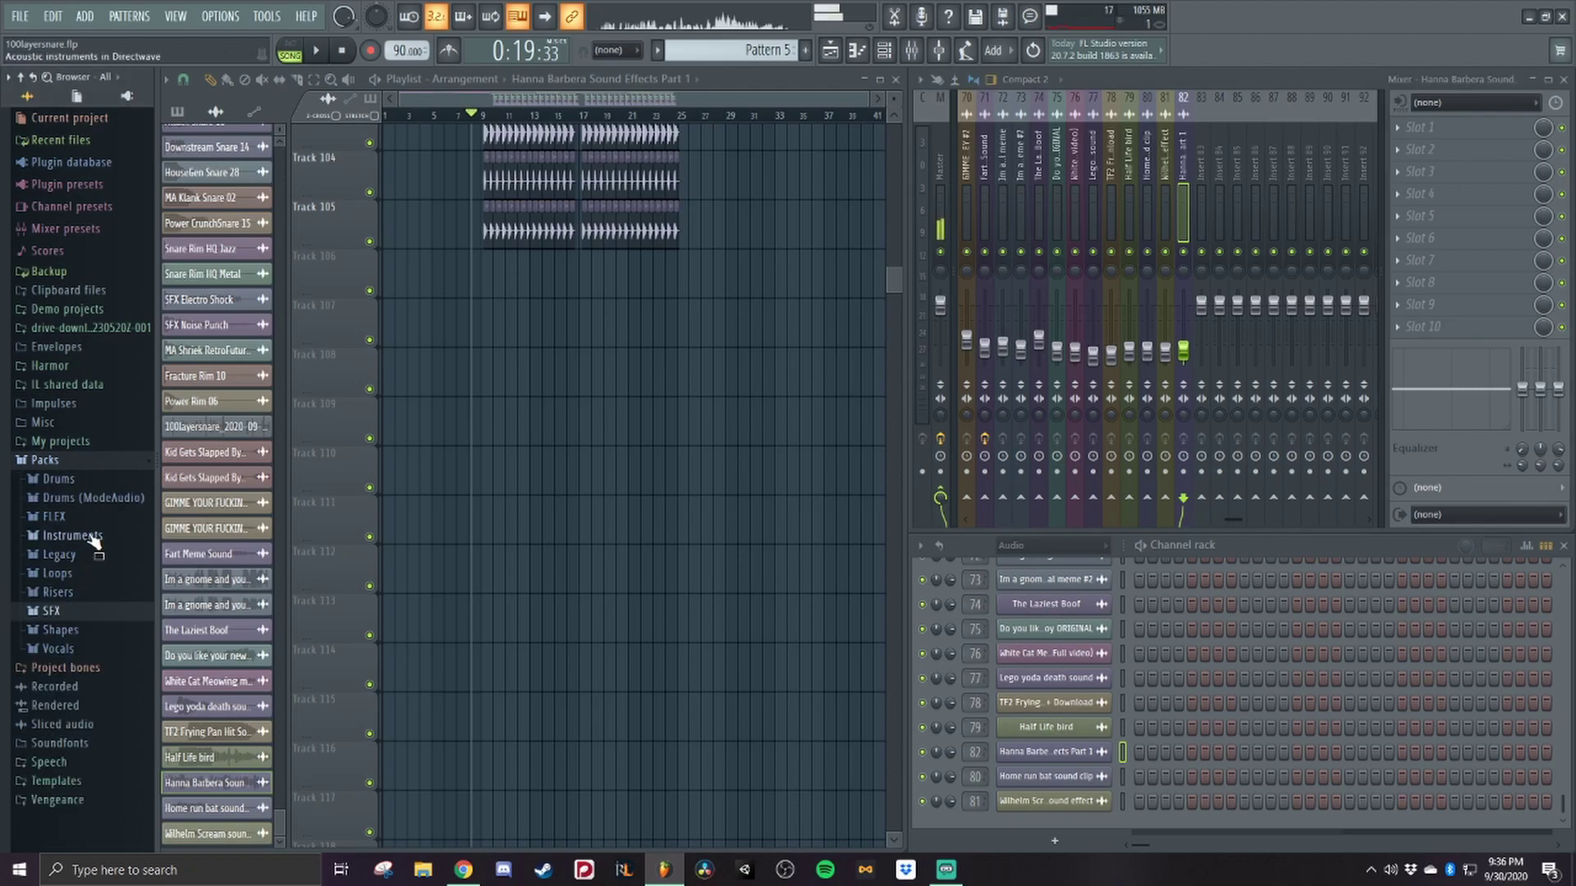
left_click(71, 648)
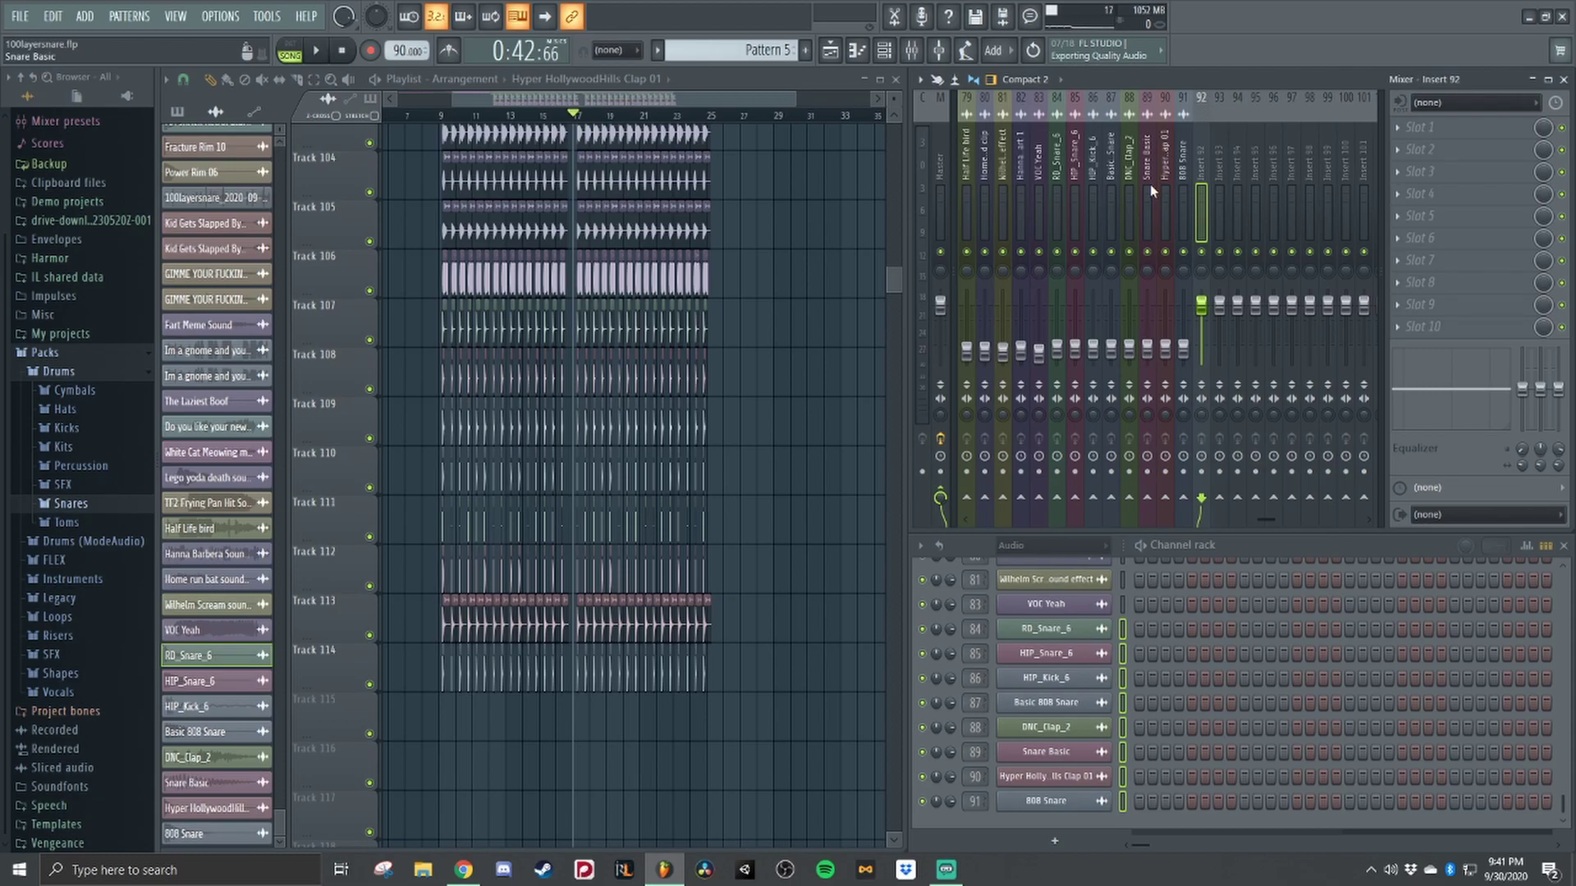
Move the playback position to just before bar 9 and briefly audition the new soloed snare recording below track 114.
left_click(438, 115)
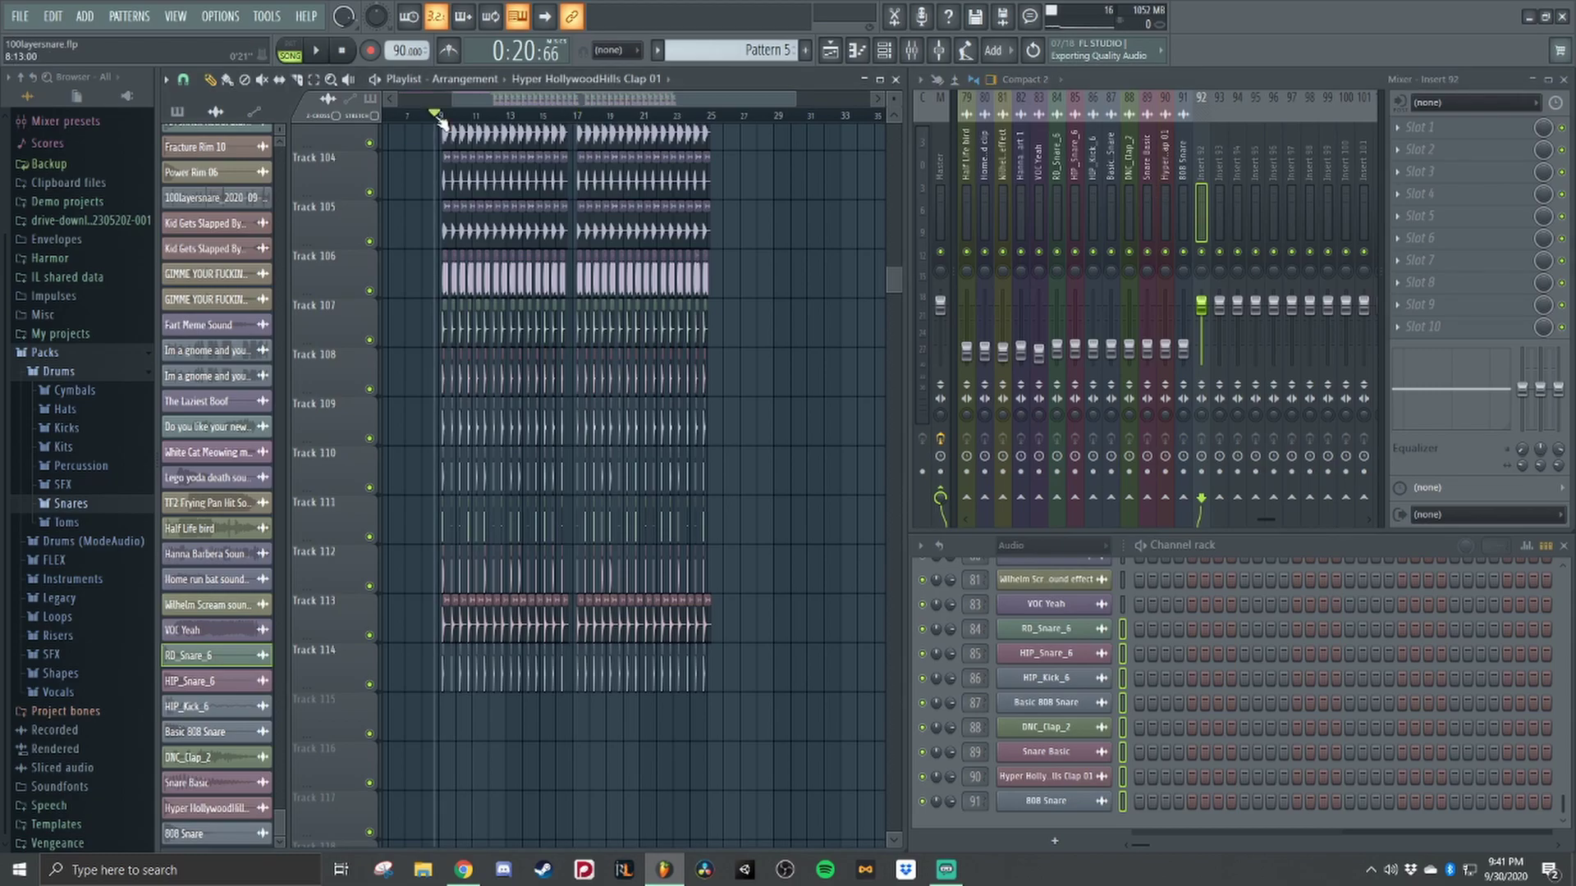
scroll(1236, 206, "up", 10)
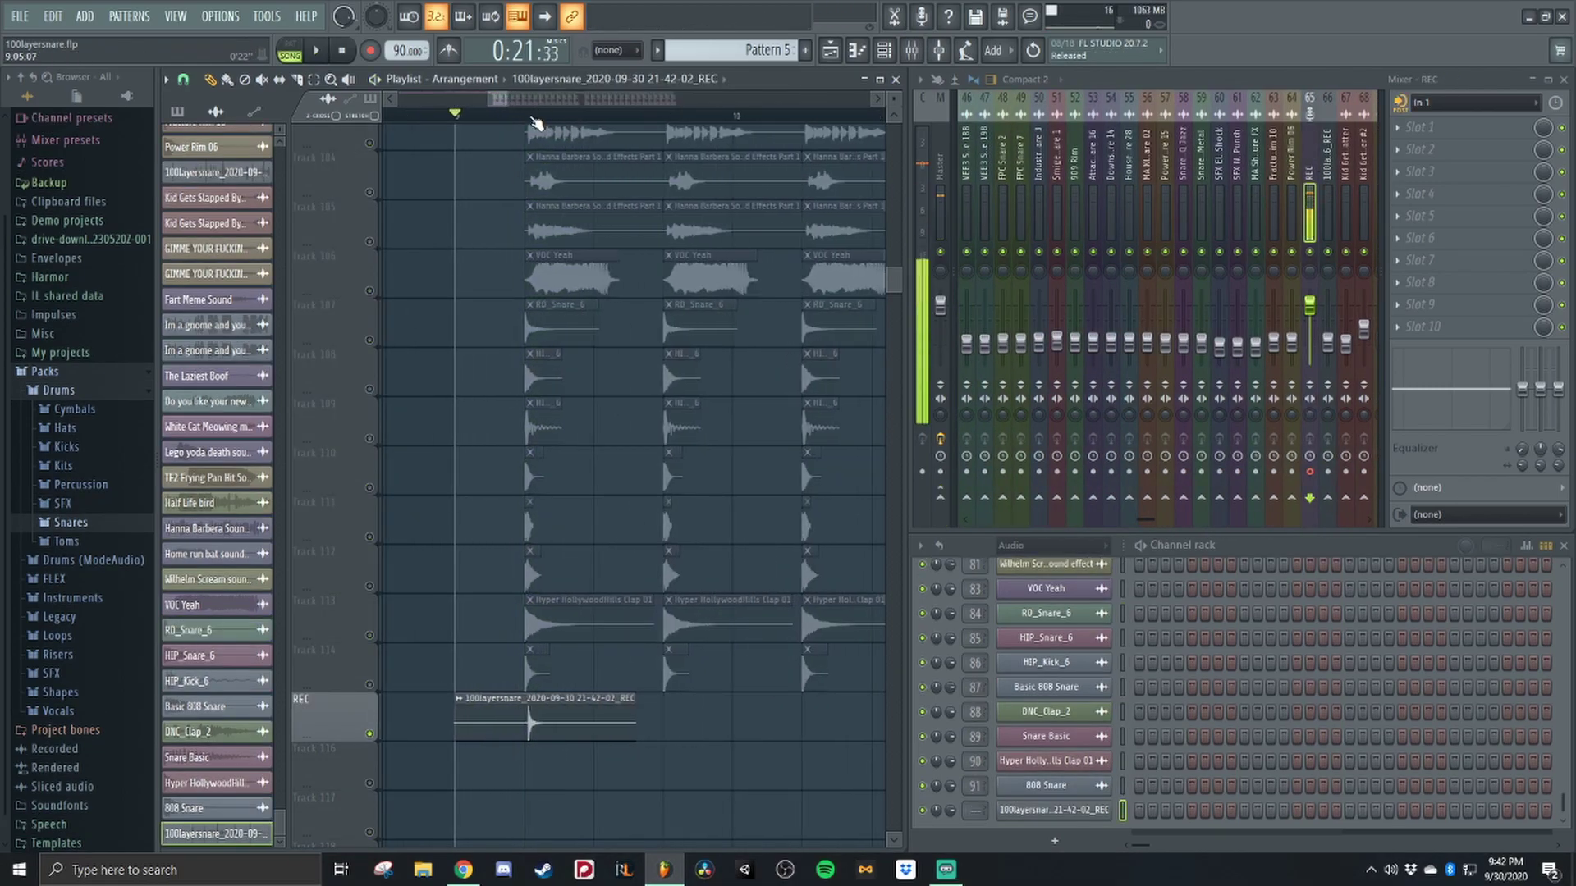
key("space")
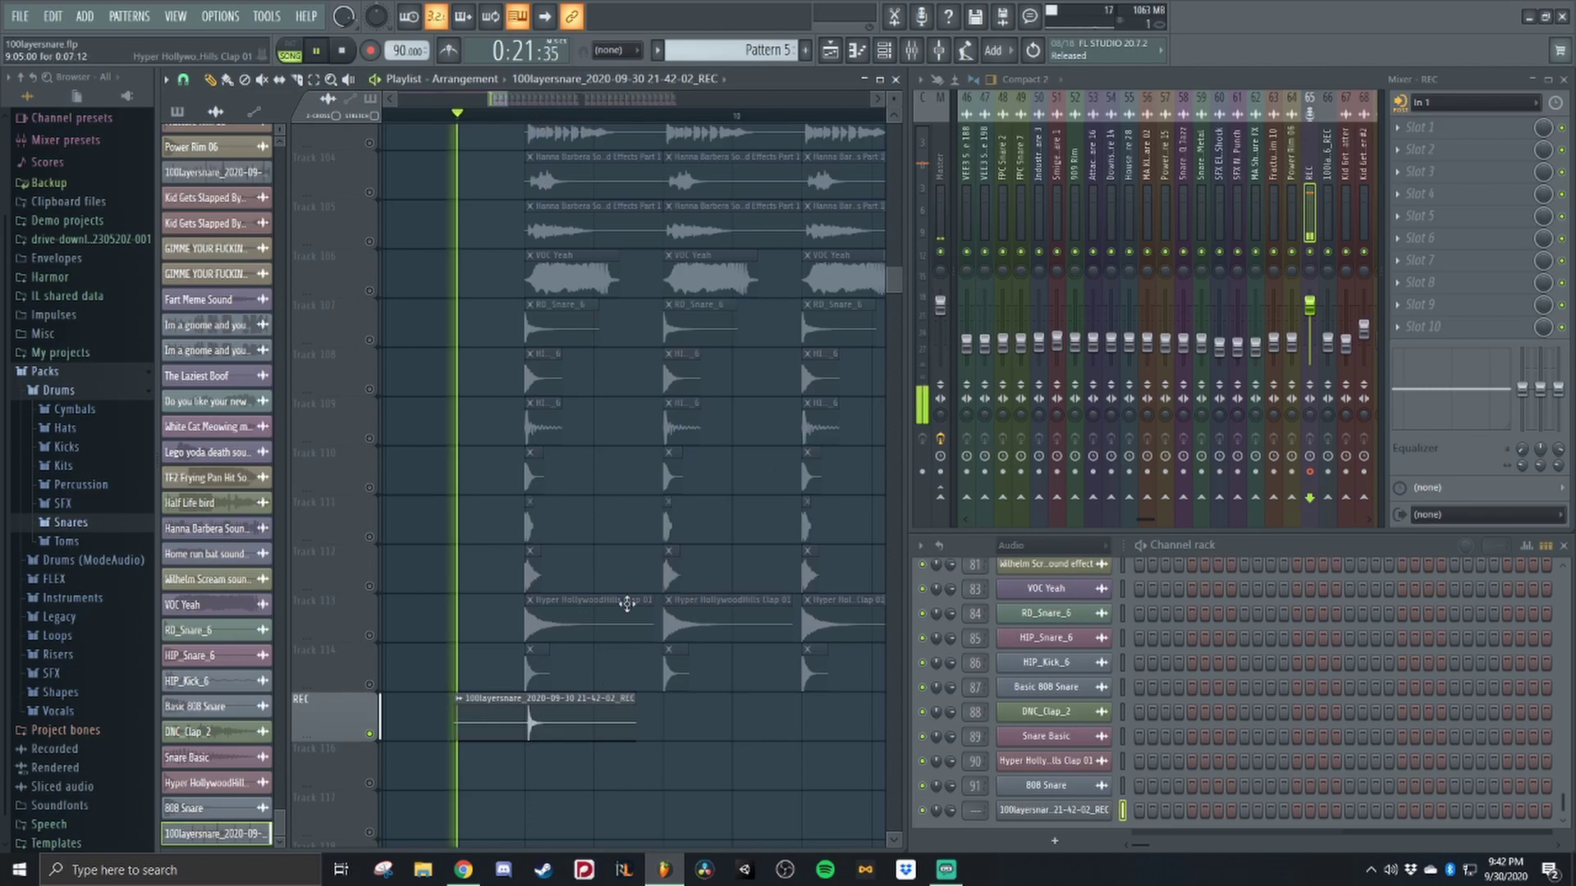
key("space")
Trim the new snare recording to its hit at both ends and repeat it in line with the other layers up to bar 25.
left_click_drag(487, 727, 527, 726)
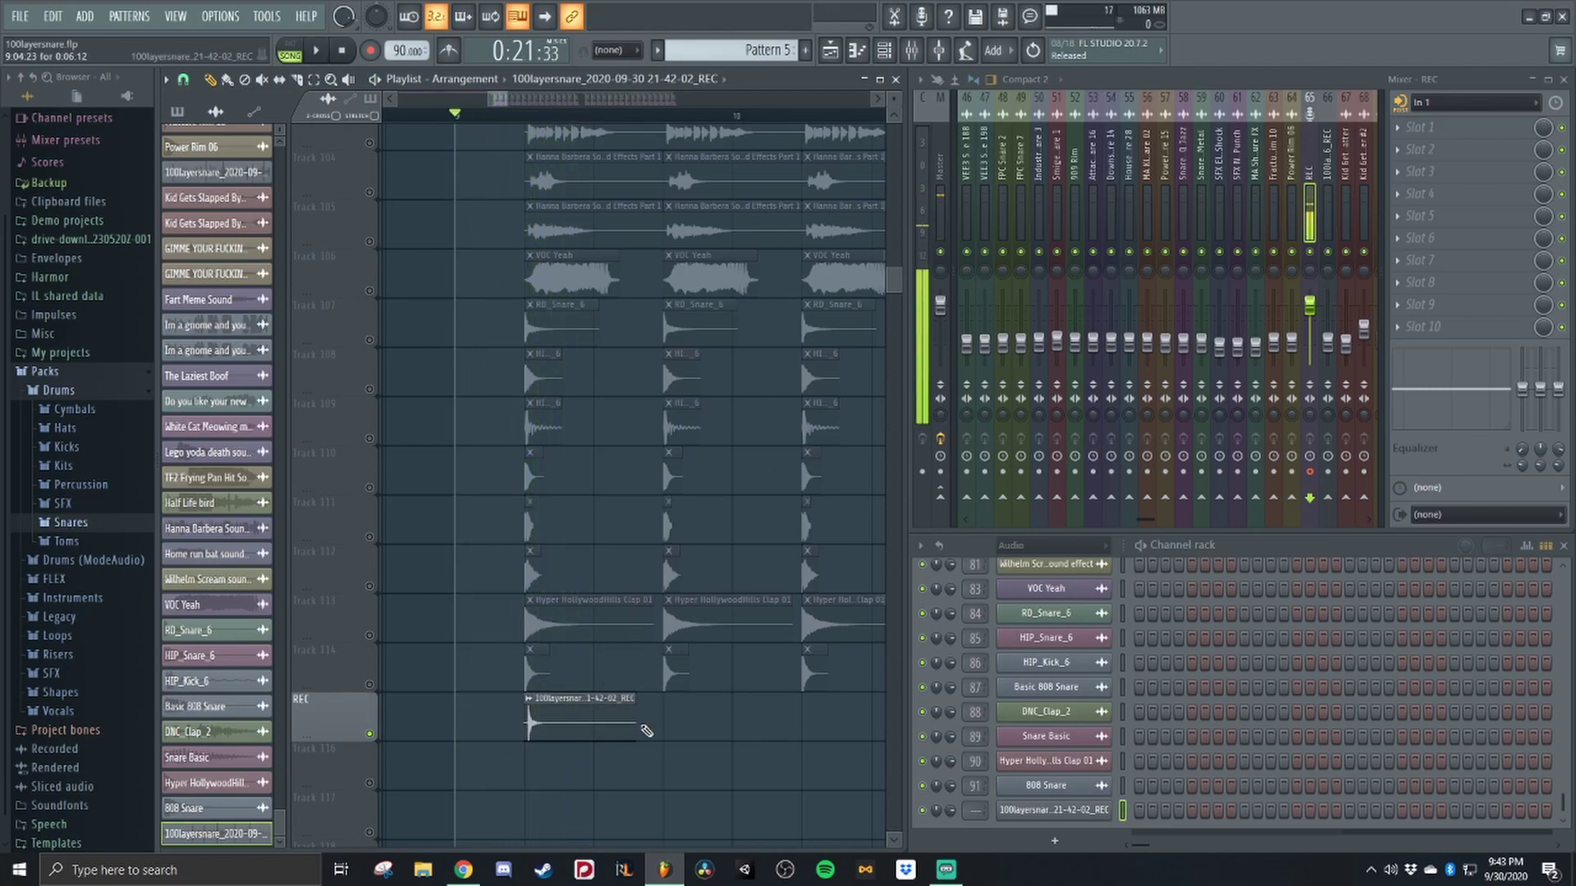
left_click_drag(636, 723, 594, 723)
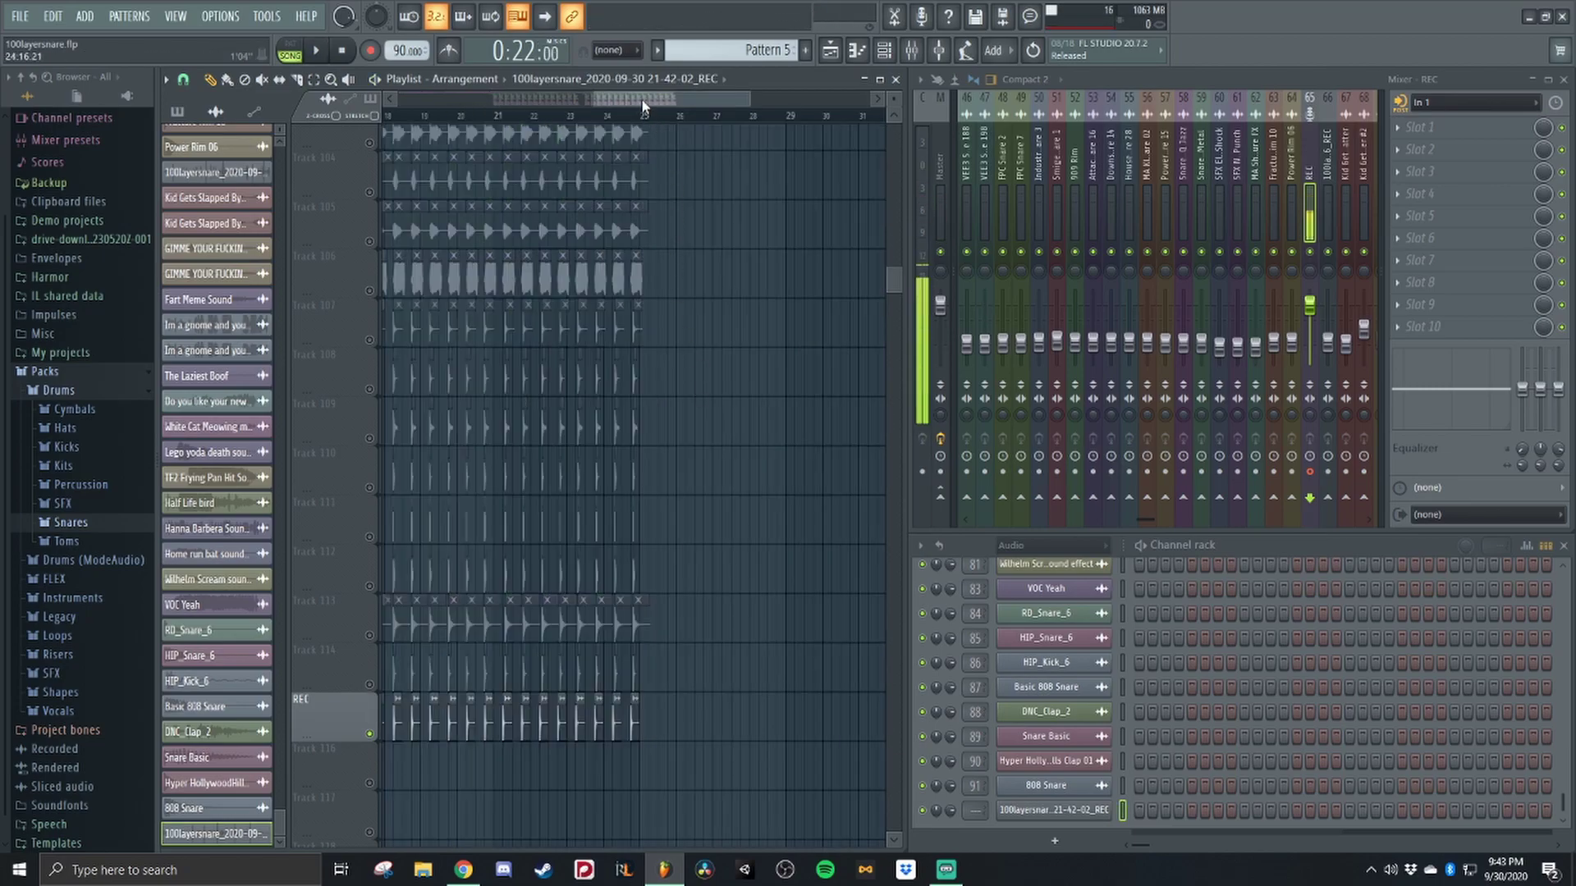
left_click_drag(642, 107, 563, 102)
scroll(580, 122, "down", 3)
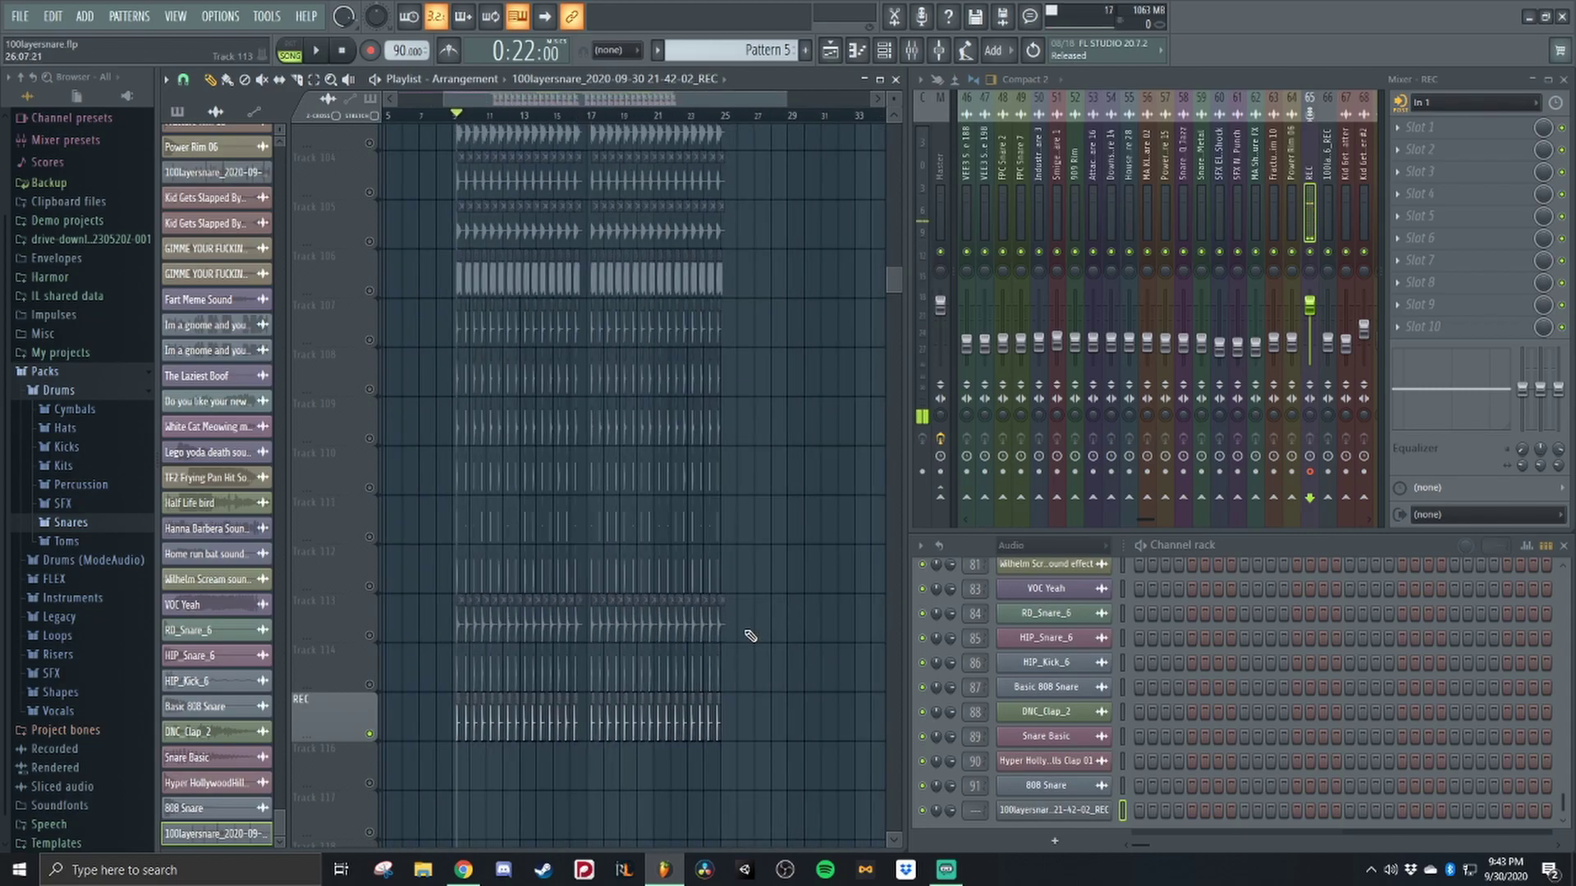
Unsolo the REC track below track 114 and look over all the layered tracks up to track 1.
left_click(369, 733, "ctrl")
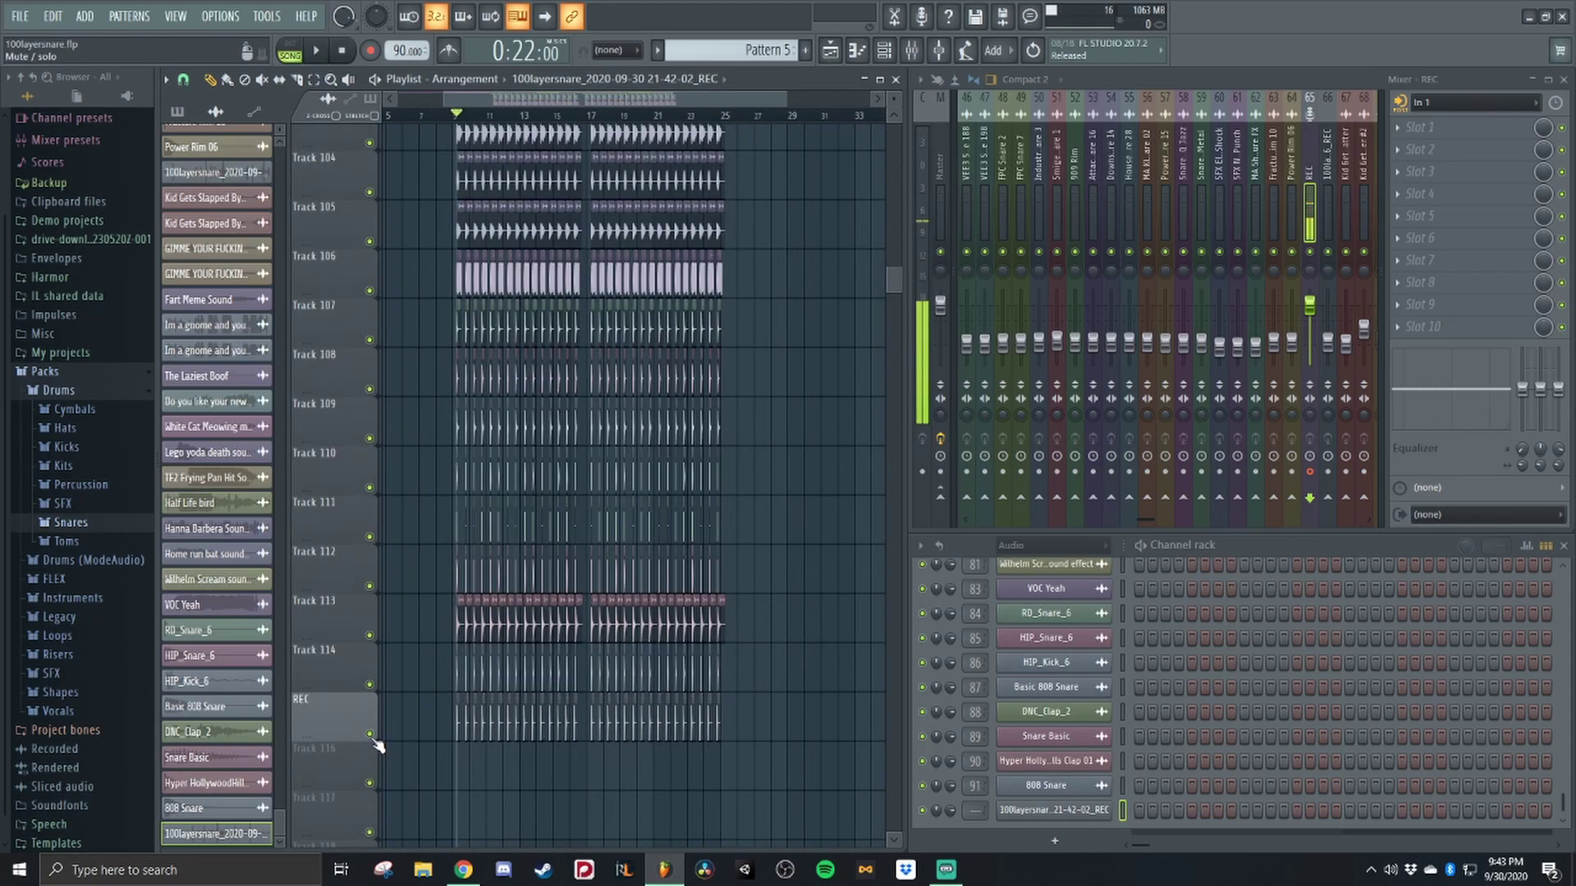
scroll(774, 397, "down", 5)
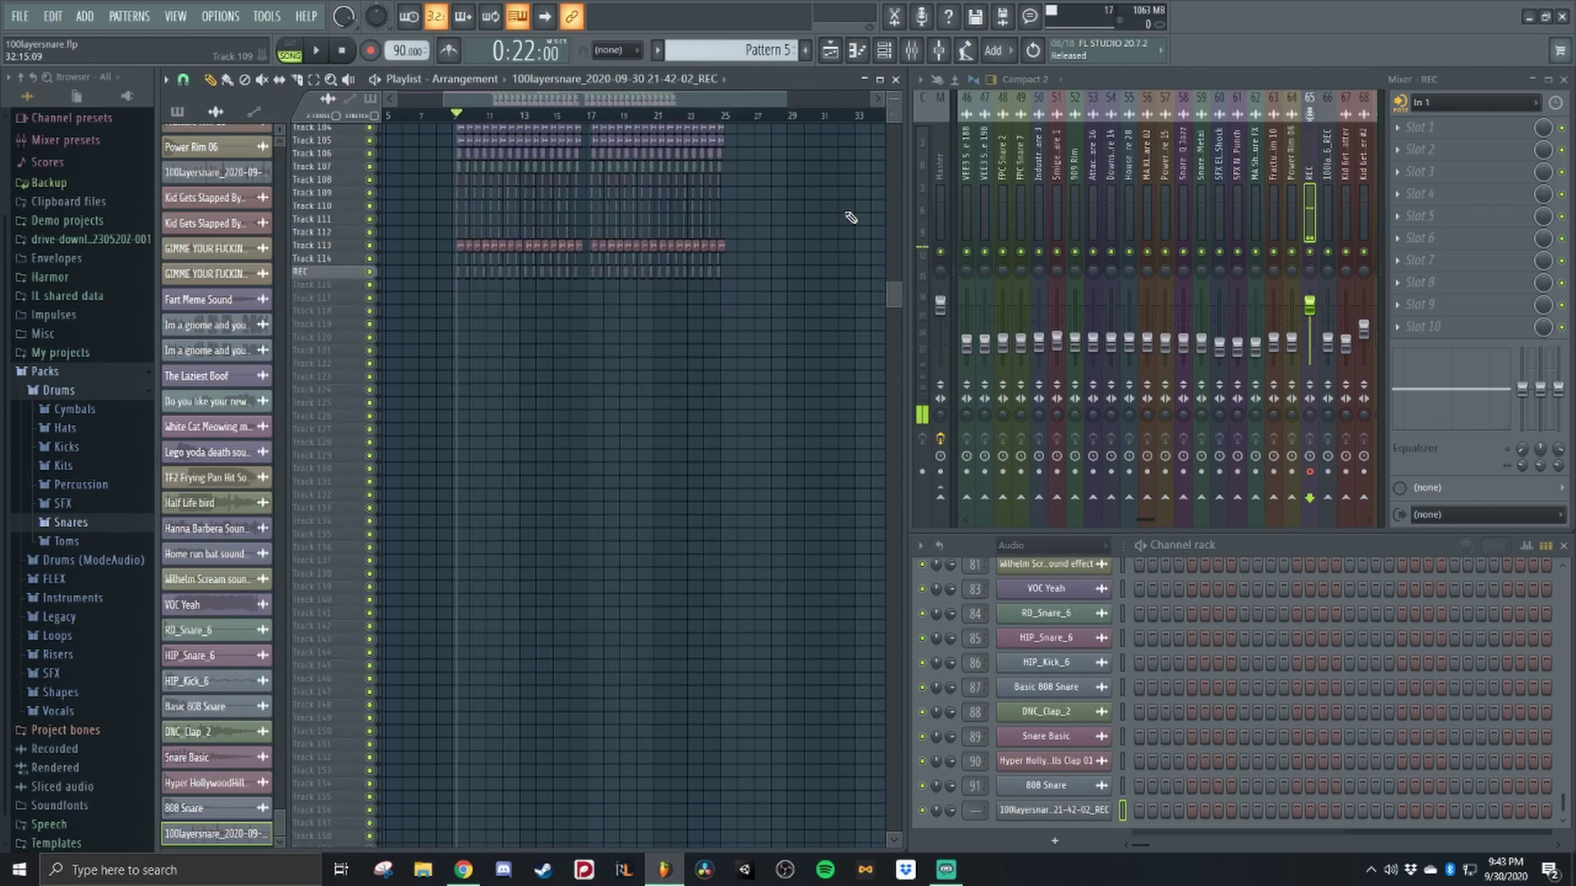
scroll(774, 397, "up", 10)
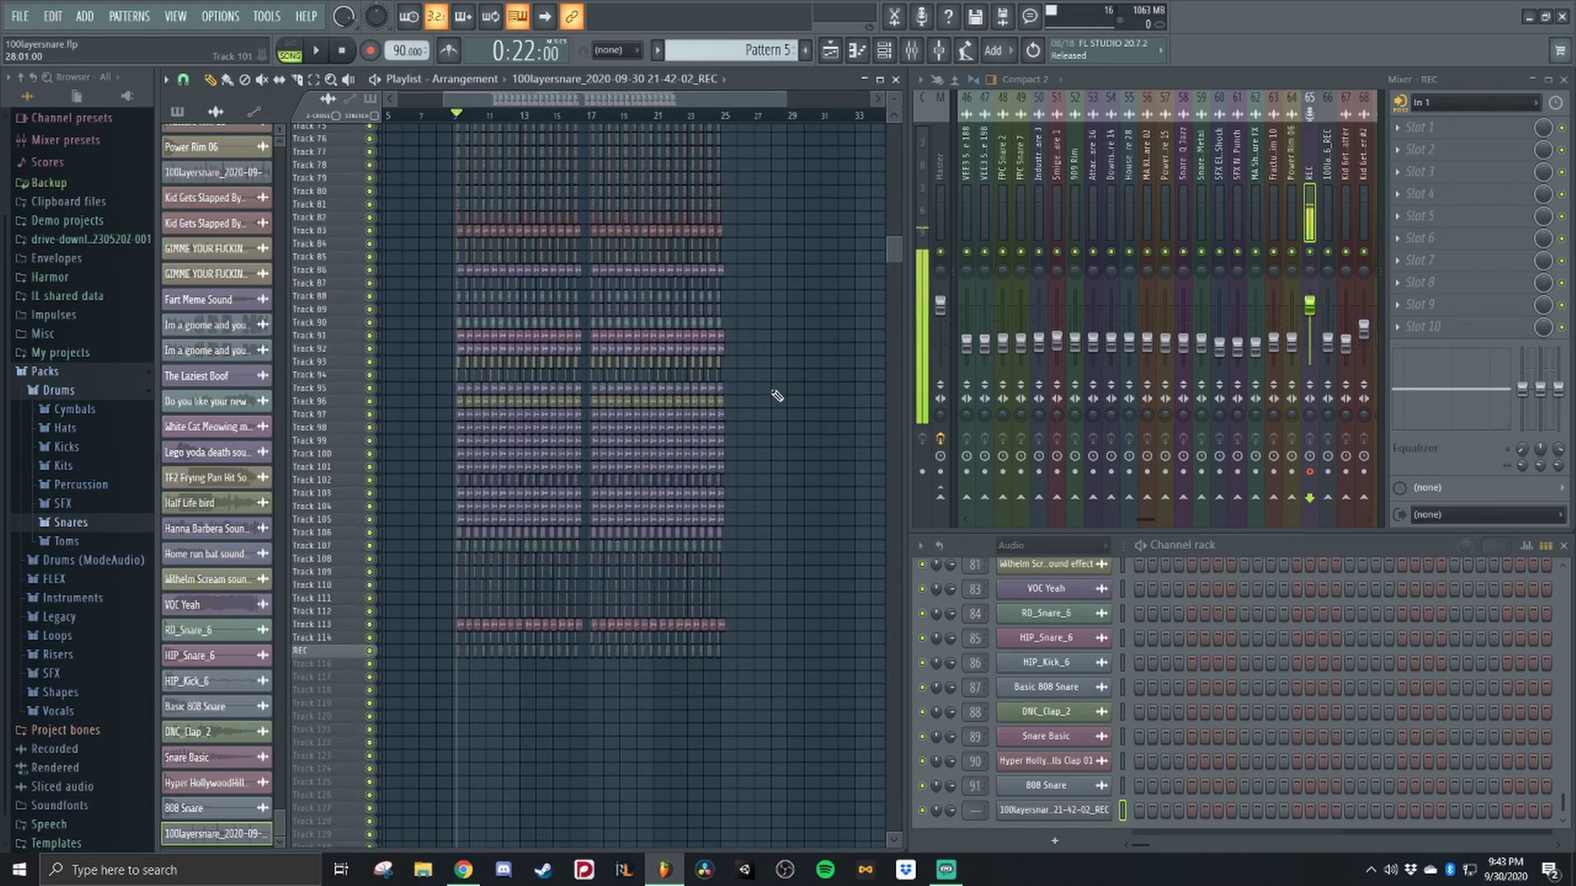
scroll(777, 396, "up", 10)
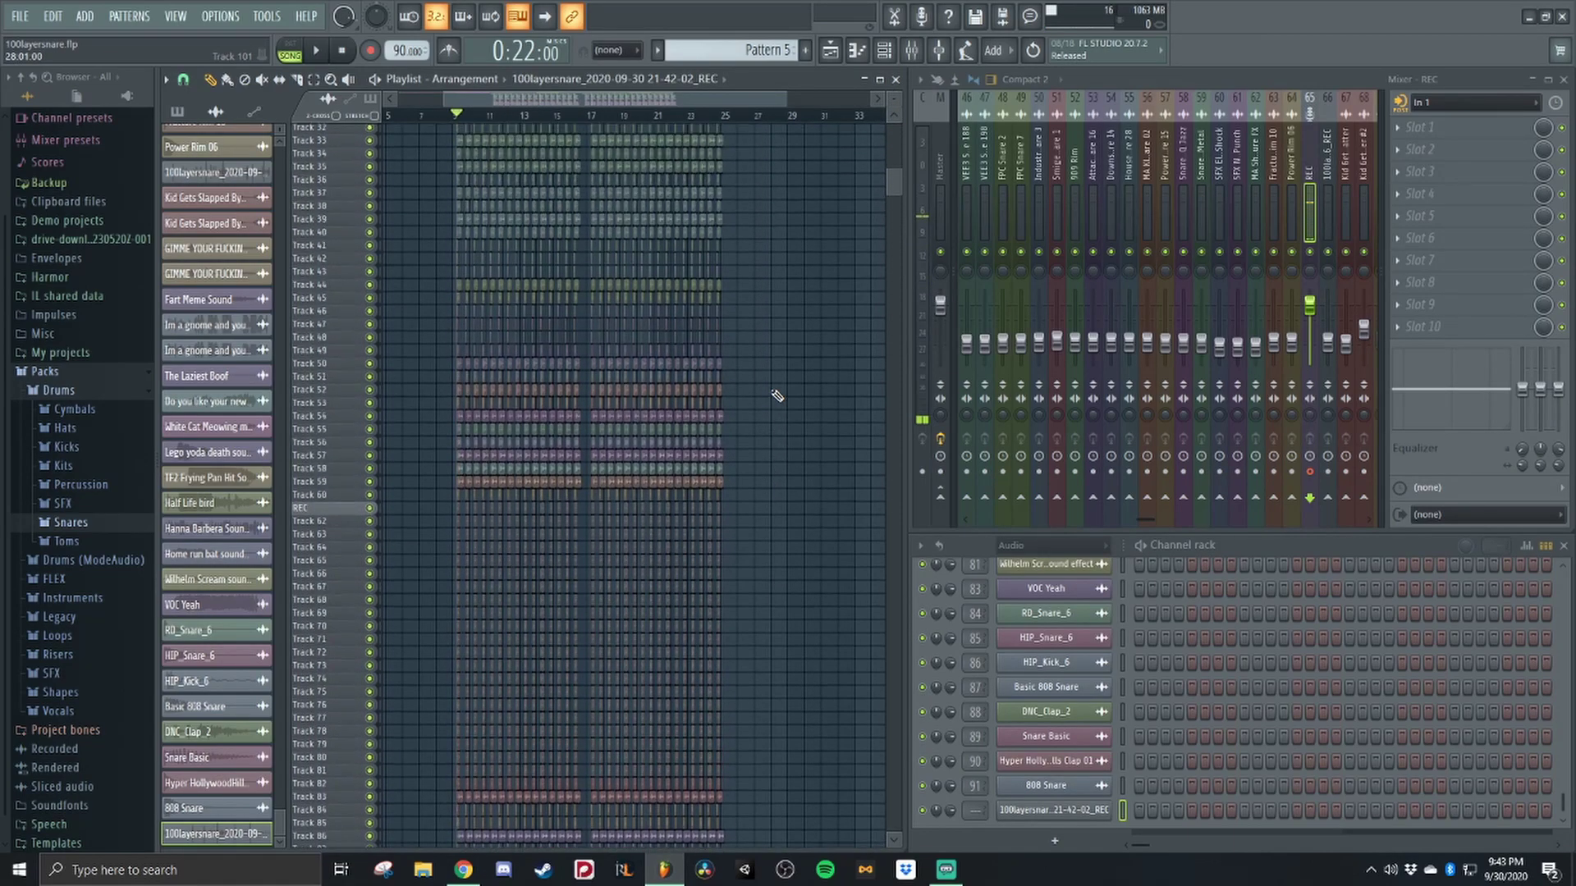
scroll(782, 396, "up", 1)
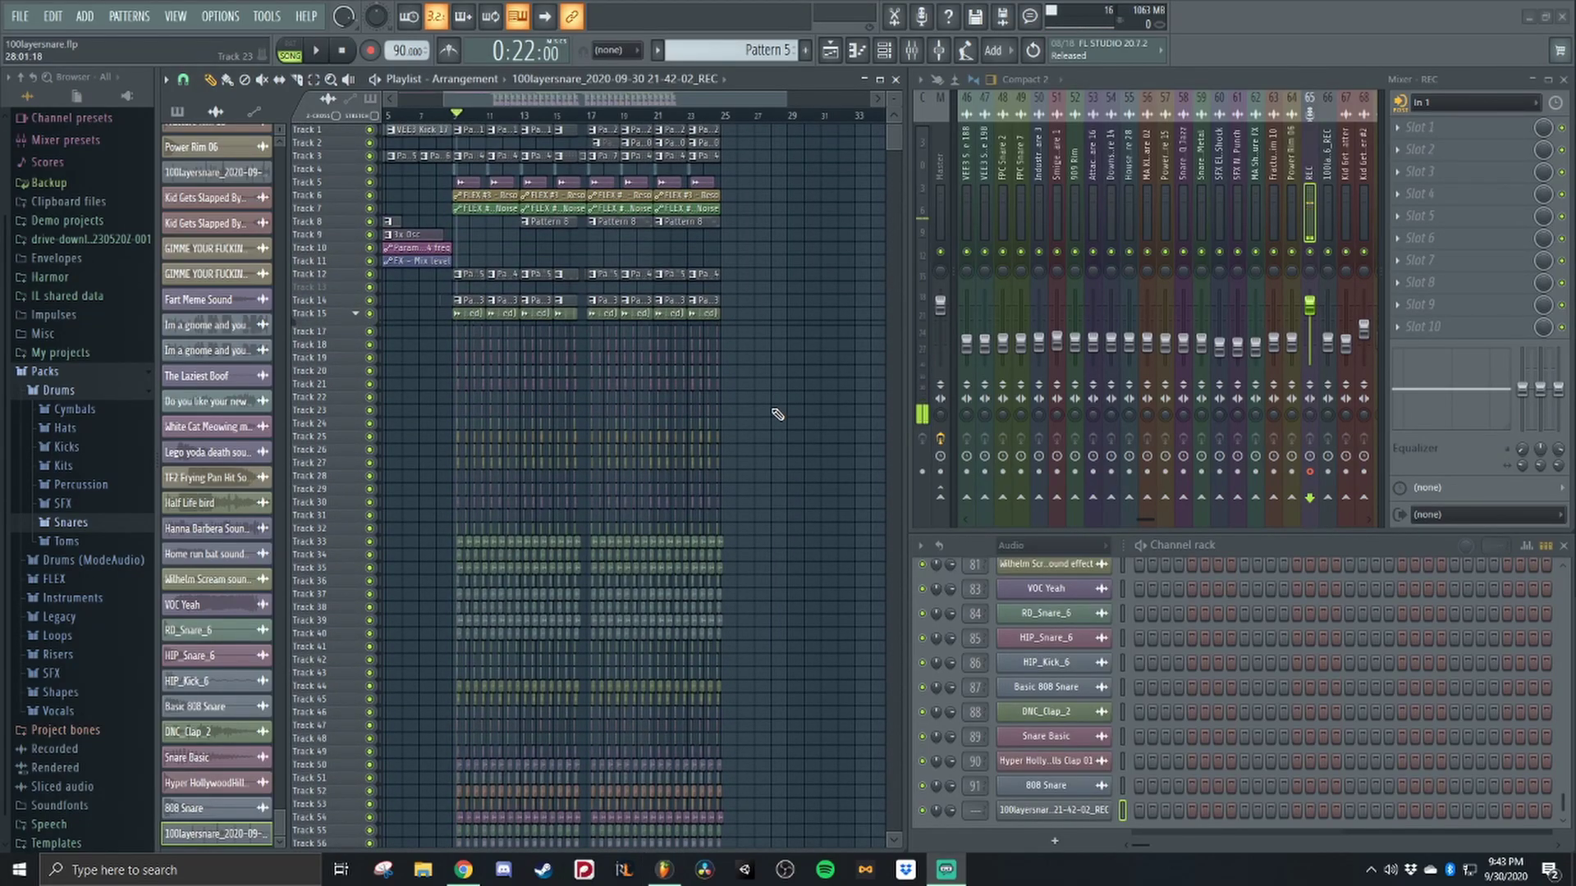
scroll(781, 402, "down", 2)
scroll(1338, 201, "down", 10)
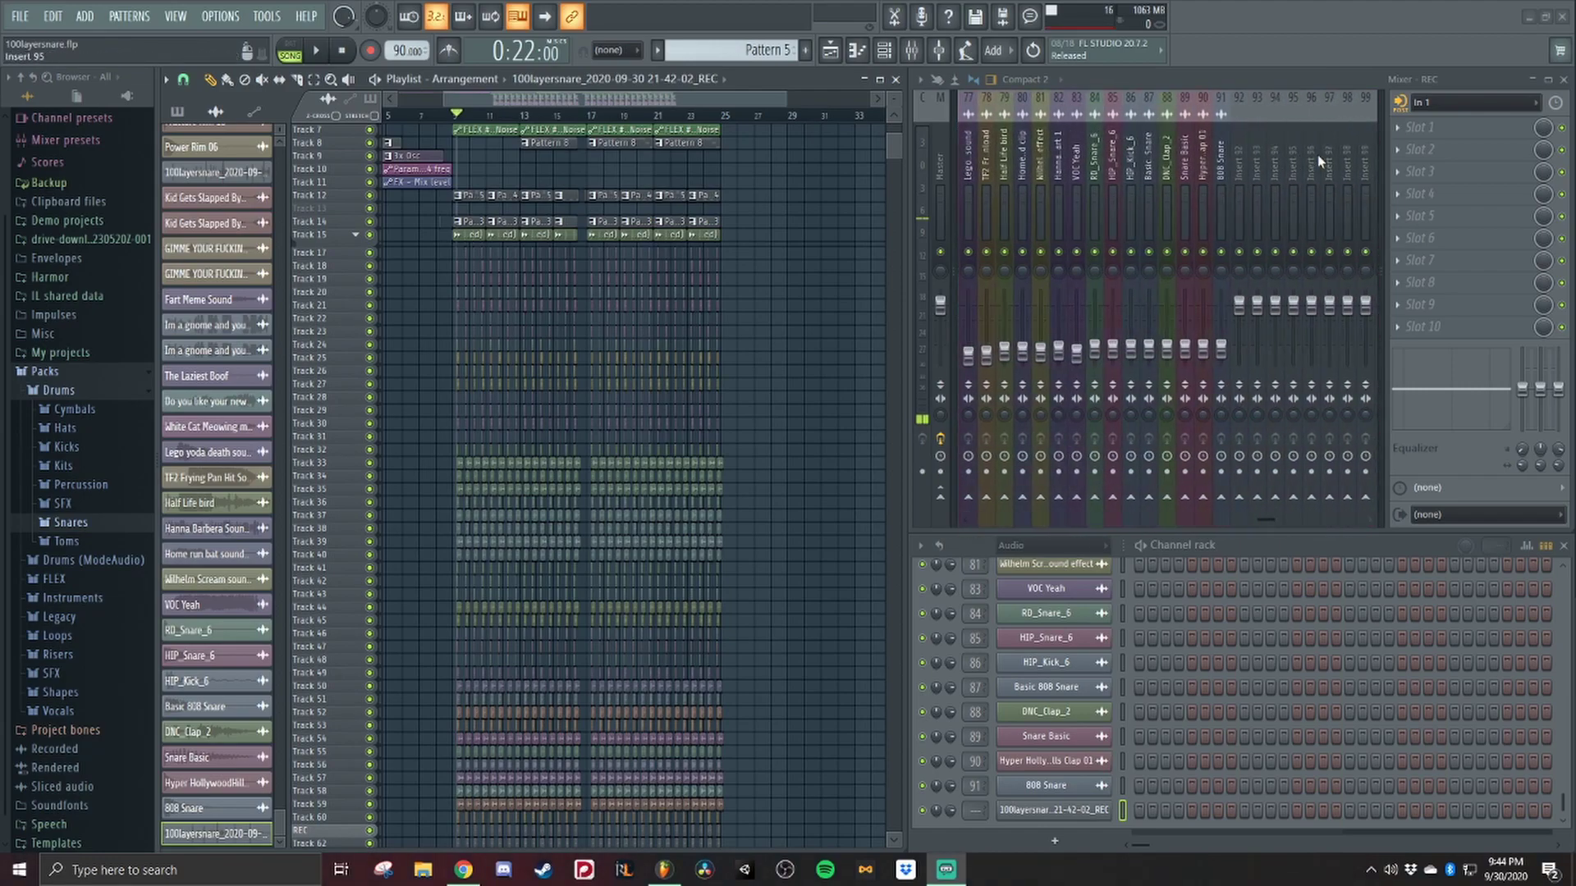
Route the new snare recording's channel to mixer insert 92.
right_click(1087, 165)
mouse_move(1190, 261)
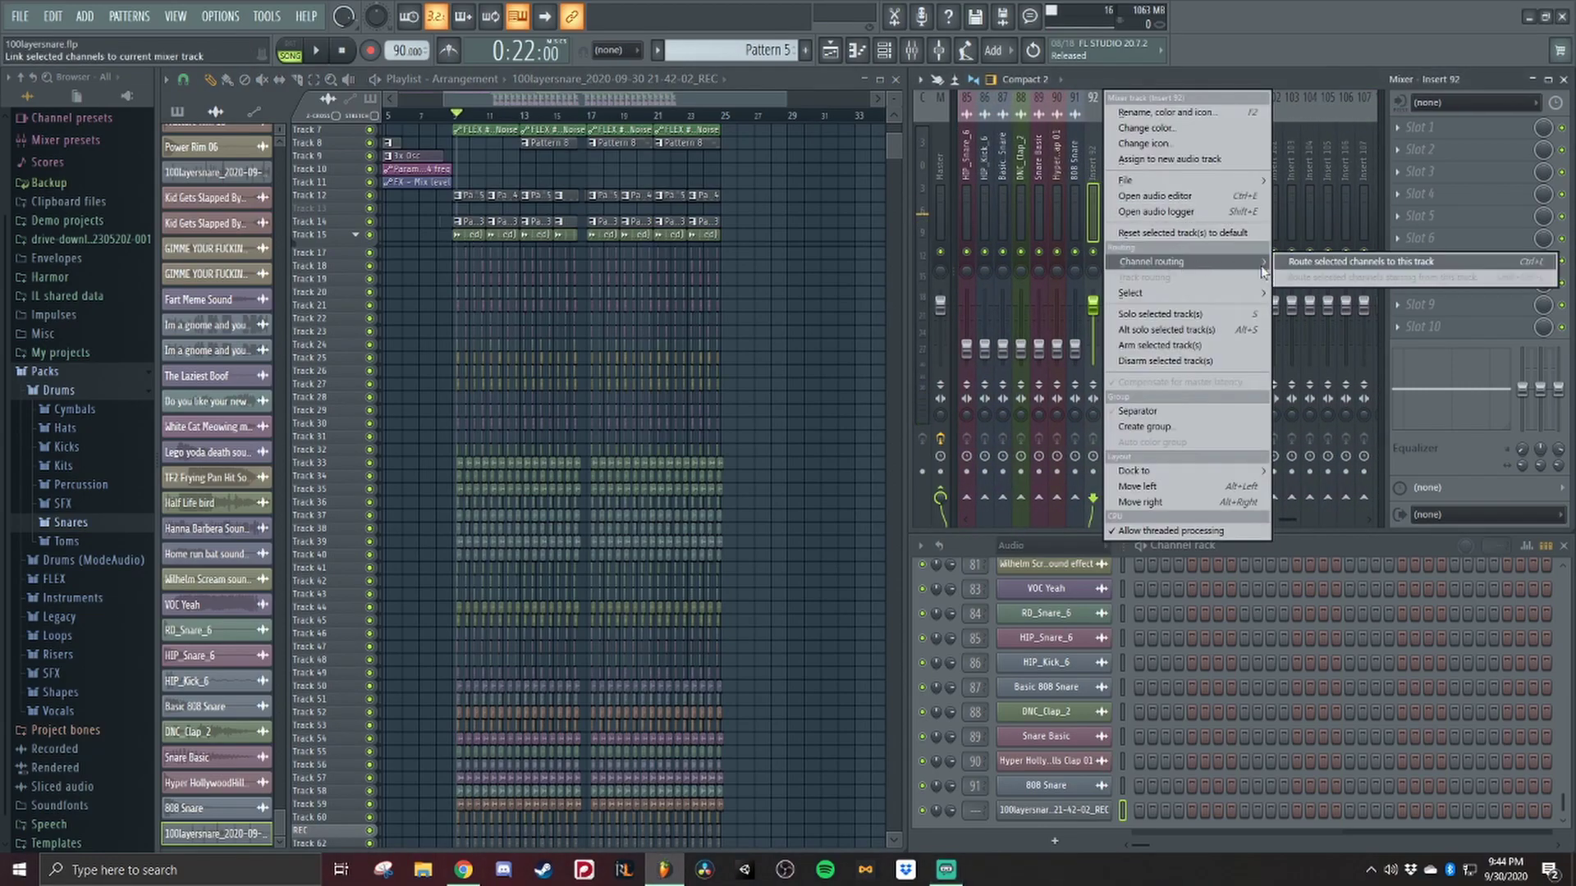
left_click(1387, 263)
Review the full stack of snare layer tracks, from the top of the arrangement down to the last REC track.
scroll(789, 407, "up", 2)
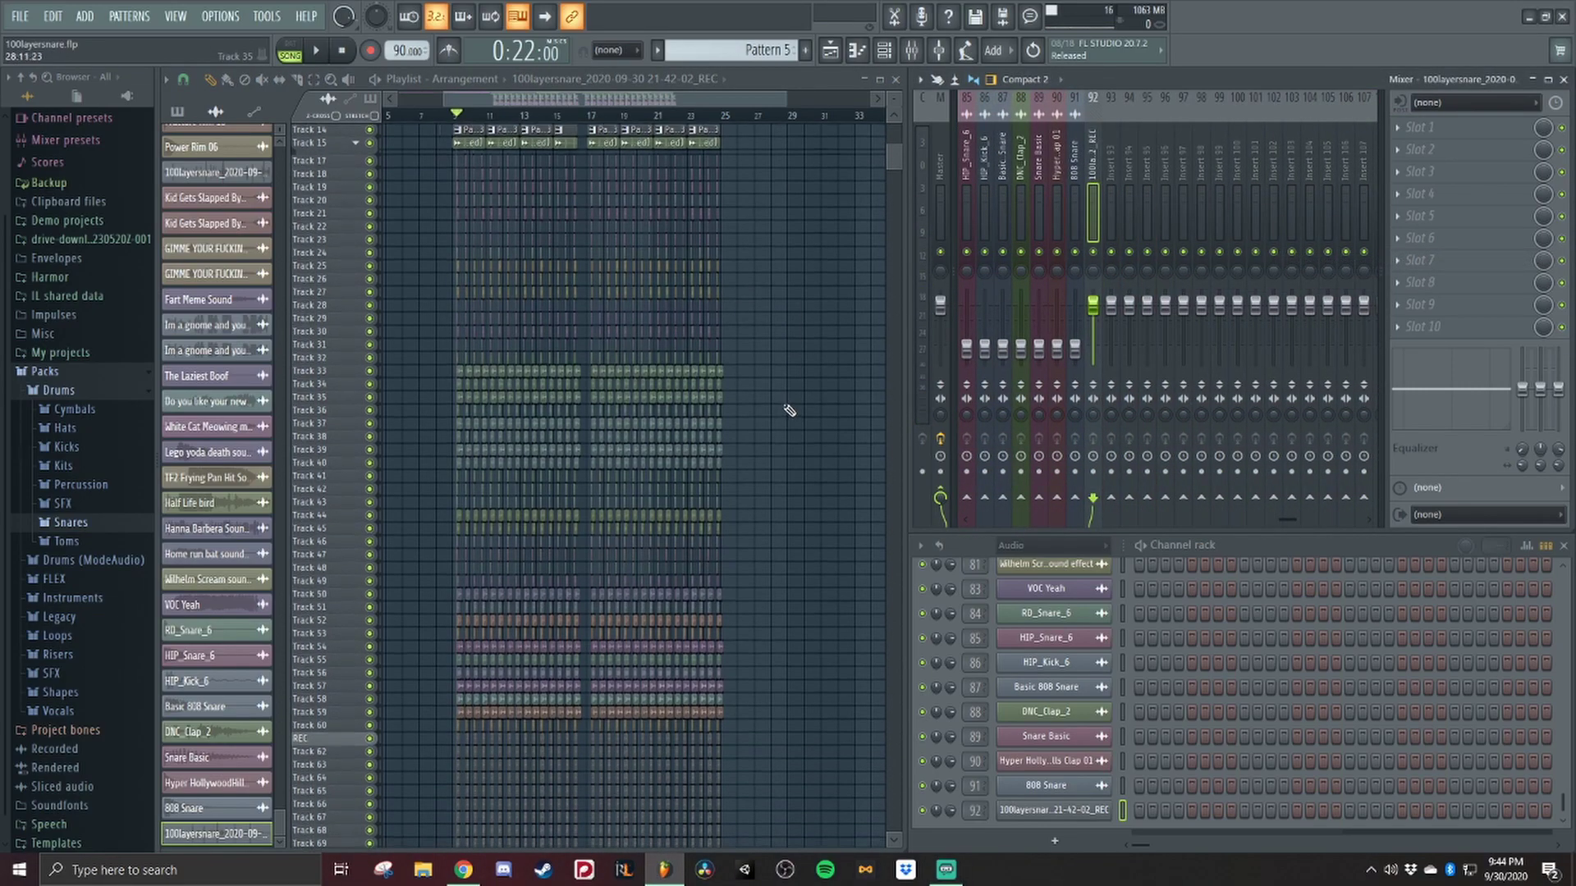
scroll(846, 417, "up", 1)
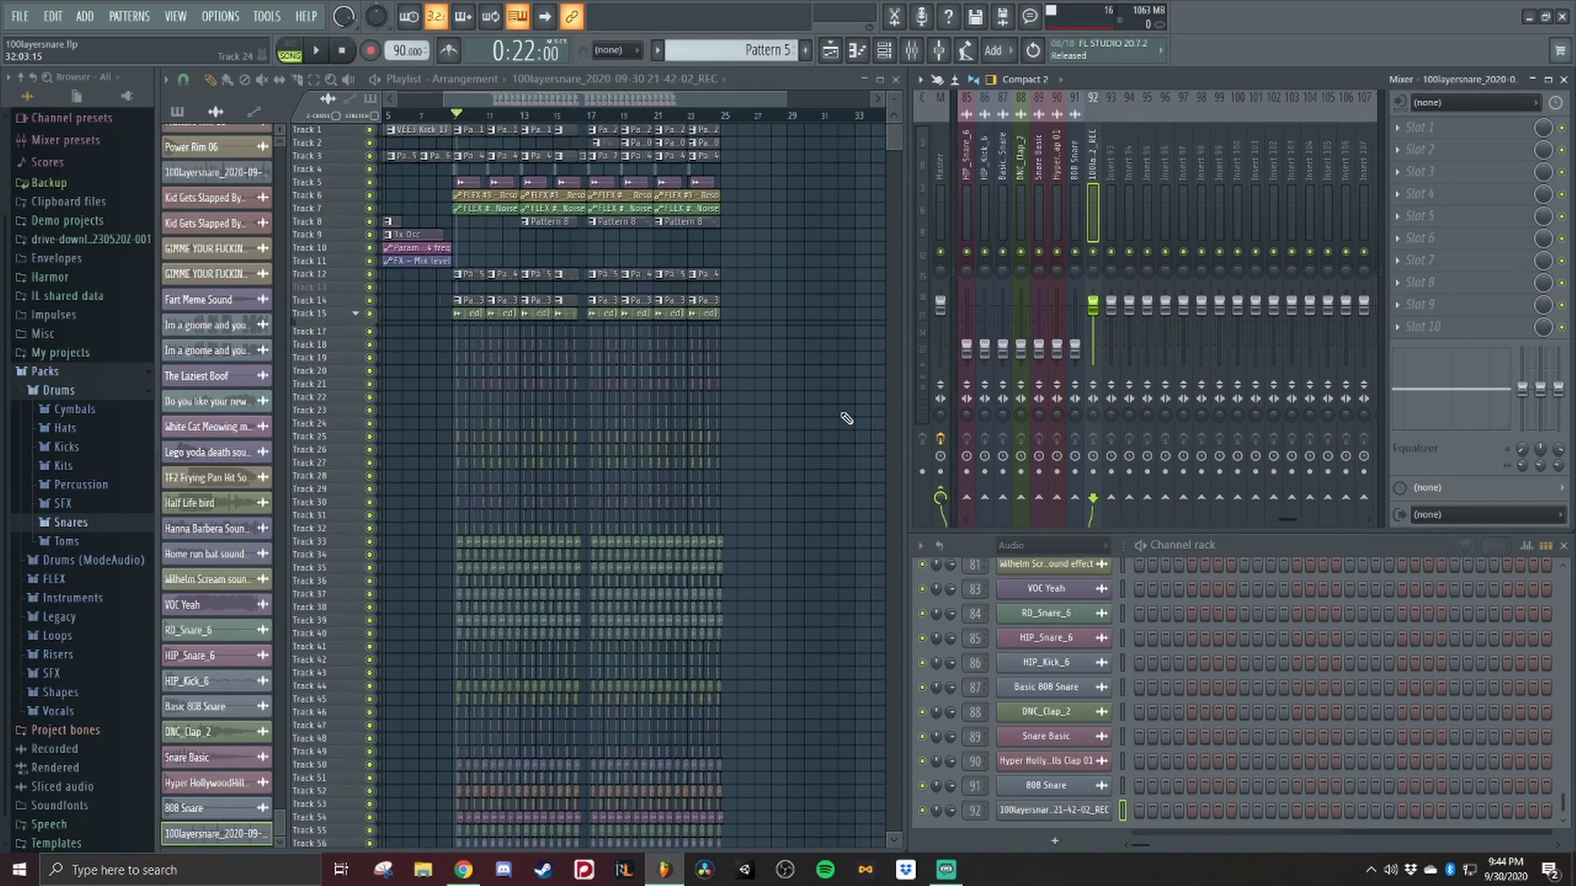
scroll(837, 423, "down", 10)
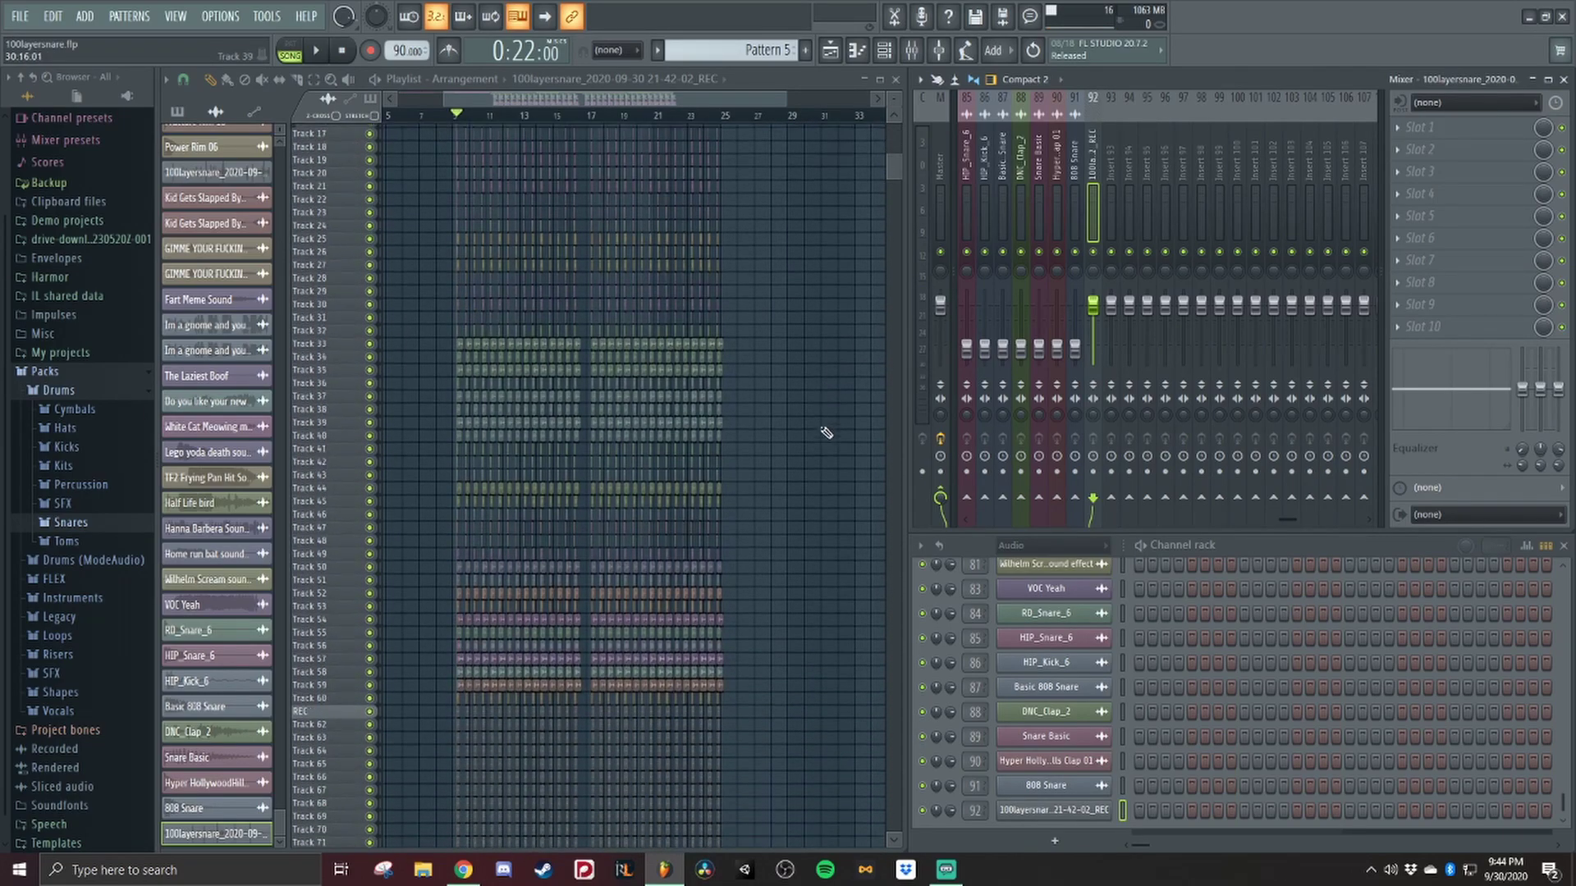
scroll(817, 447, "down", 10)
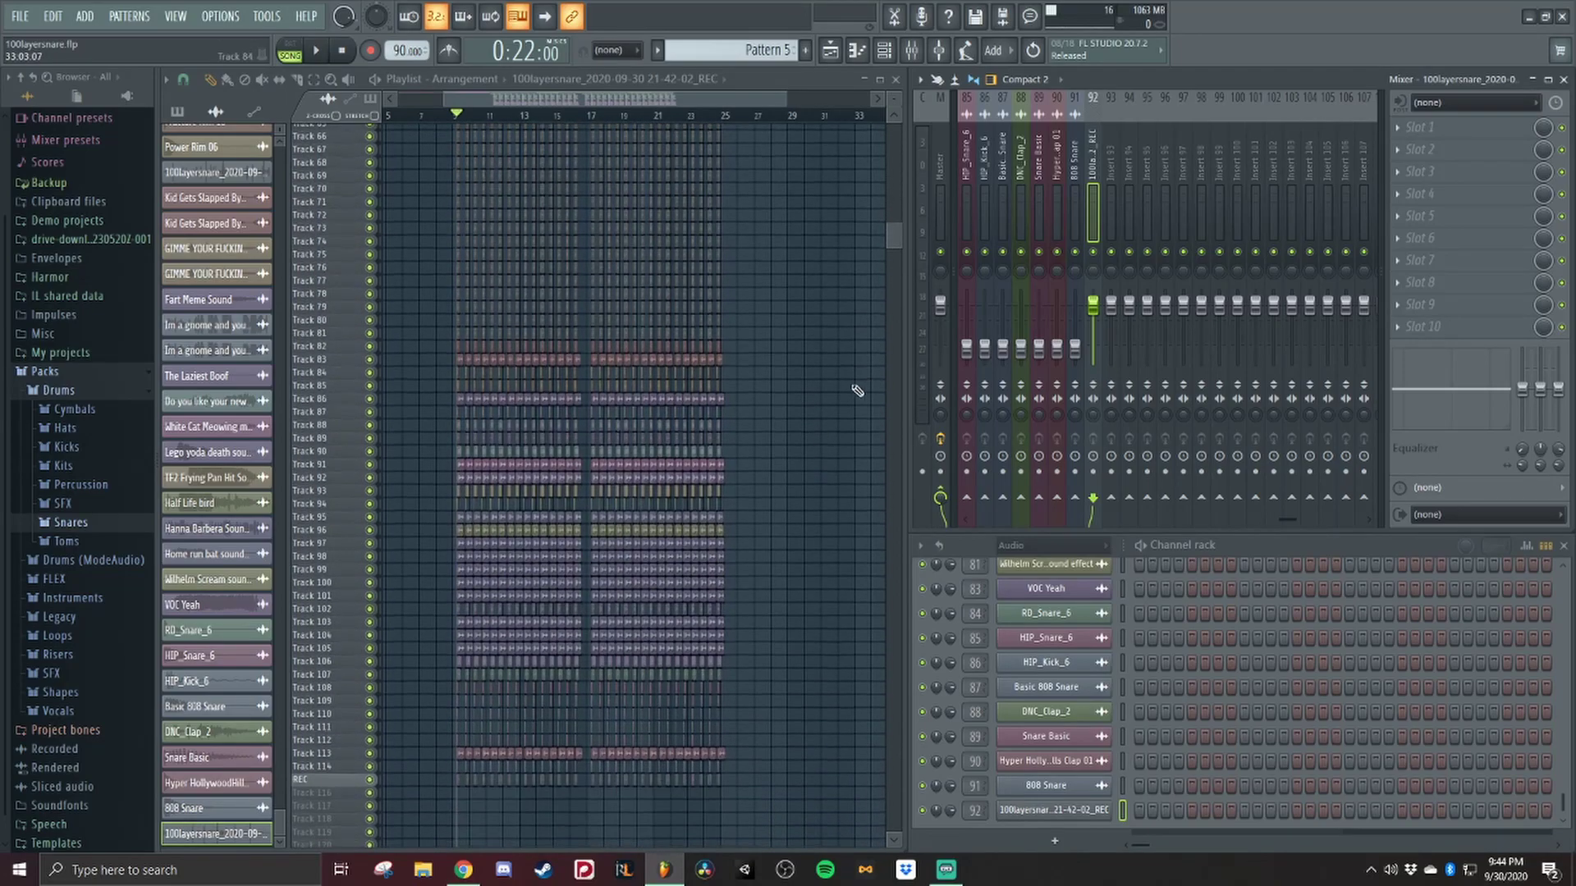
scroll(806, 456, "up", 2)
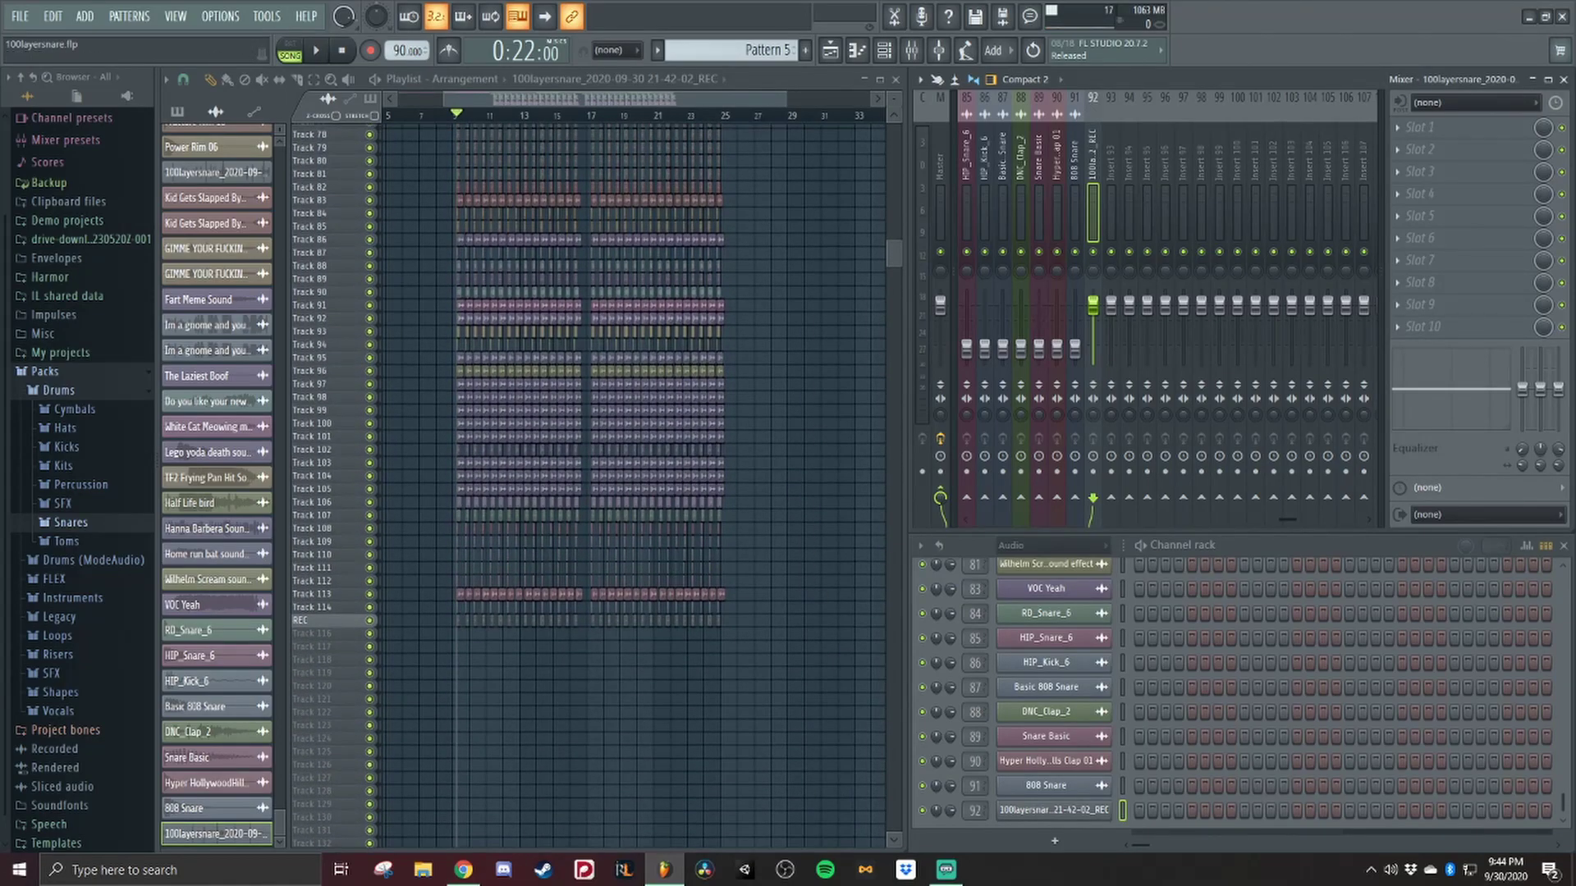